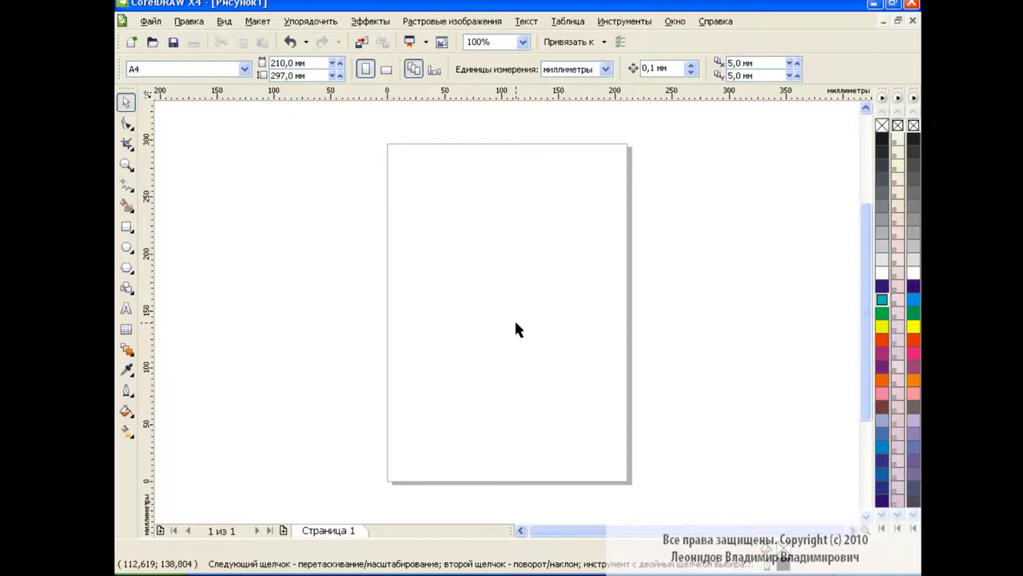
# - Freehand-draw a long stem from the lower left, plus curls, a loop and a tall arch branching off it
pyautogui.click(127, 185)
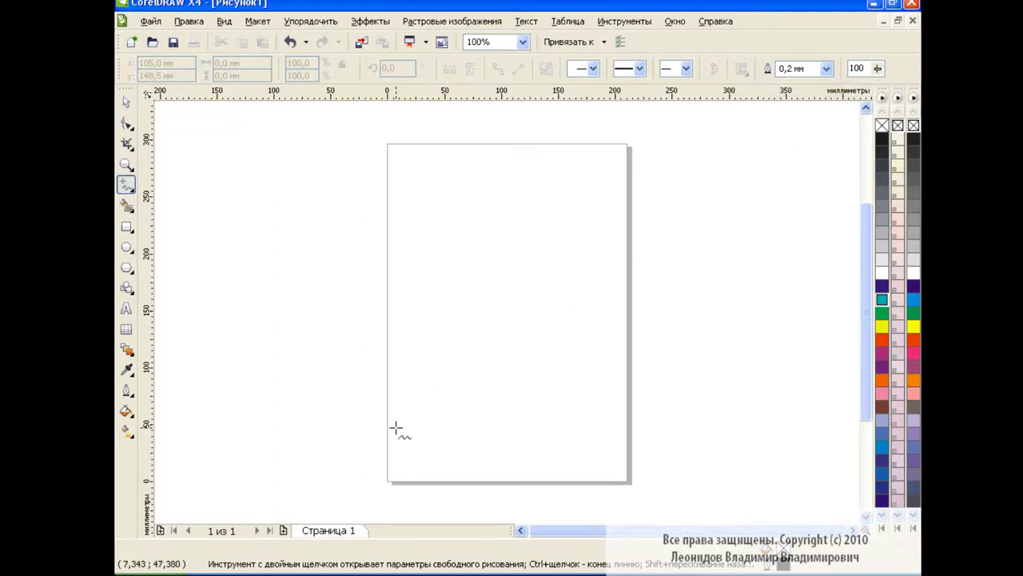
pyautogui.moveTo(395, 429)
pyautogui.mouseDown()
pyautogui.moveTo(598, 276)
pyautogui.moveTo(588, 316)
pyautogui.mouseUp()
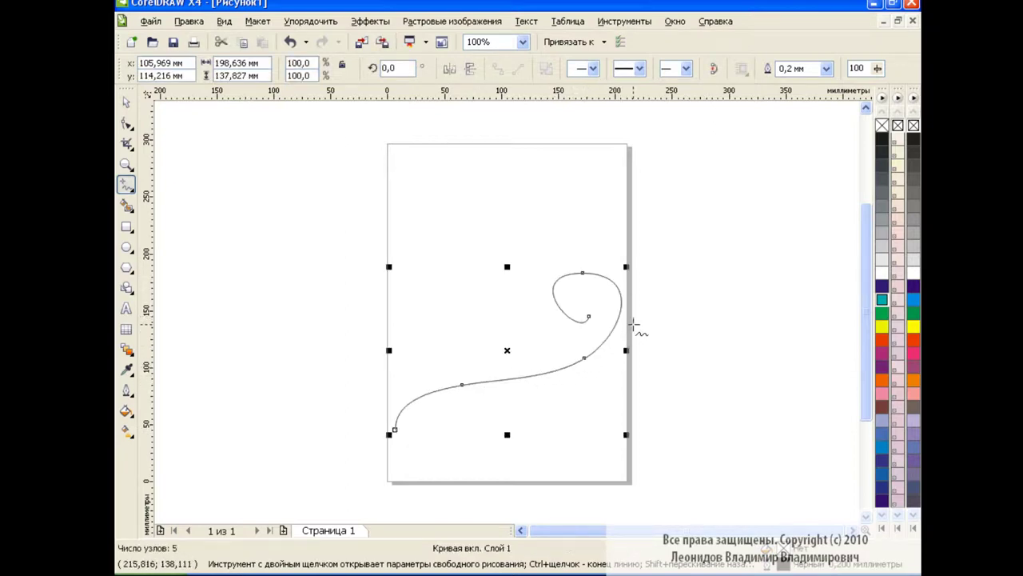
pyautogui.moveTo(511, 377)
pyautogui.mouseDown()
pyautogui.moveTo(573, 402)
pyautogui.moveTo(577, 393)
pyautogui.mouseUp()
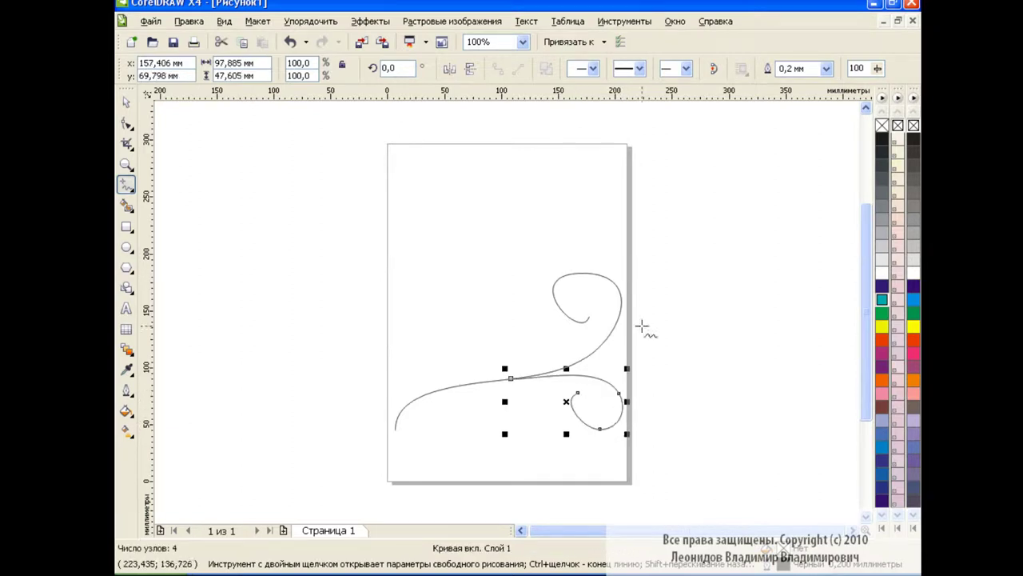
pyautogui.moveTo(615, 325); pyautogui.dragTo(678, 311)
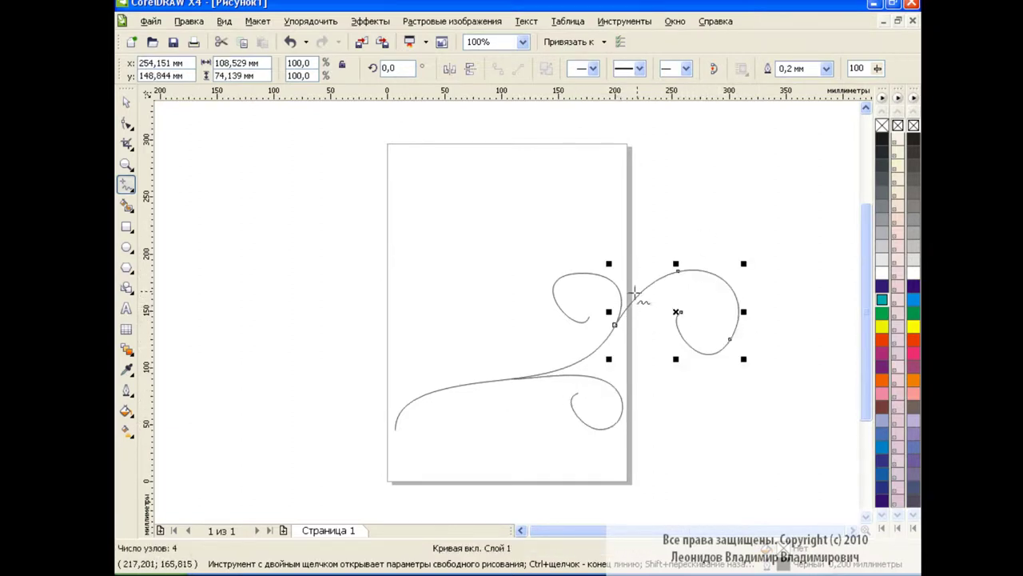
pyautogui.moveTo(615, 322)
pyautogui.mouseDown()
pyautogui.moveTo(586, 239)
pyautogui.moveTo(603, 215)
pyautogui.mouseUp()
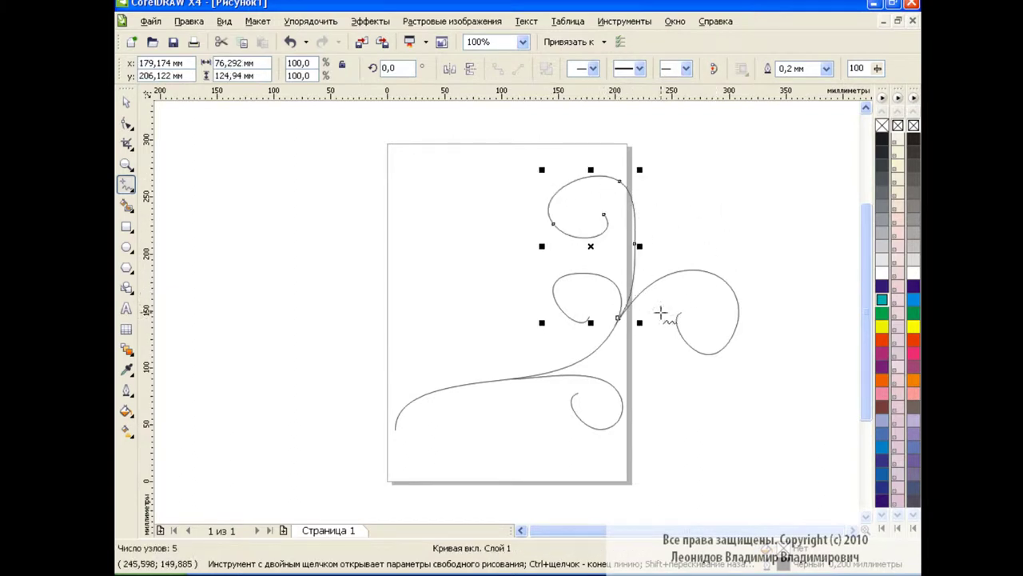
pyautogui.moveTo(629, 292); pyautogui.dragTo(739, 207)
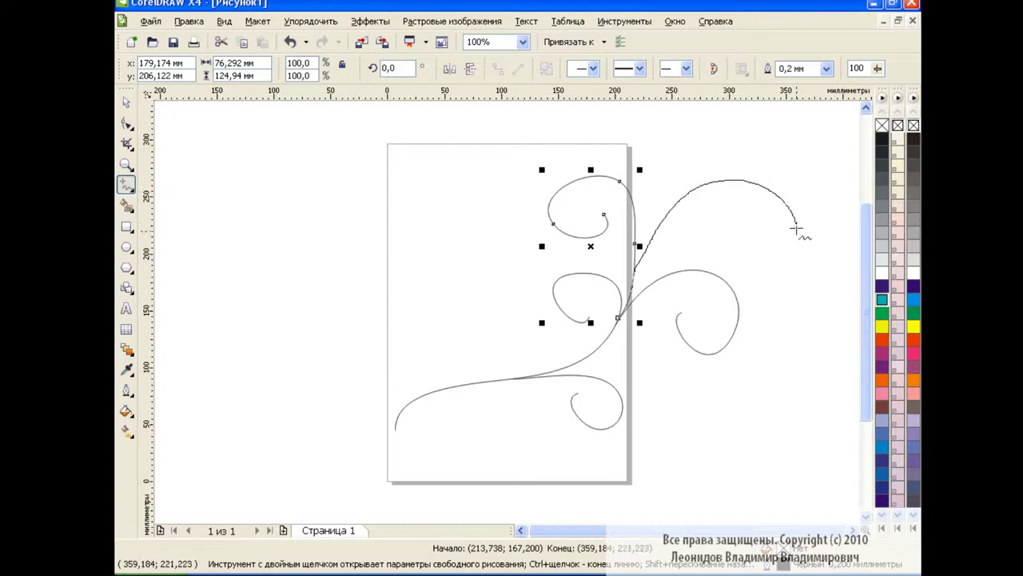
pyautogui.moveTo(634, 280)
pyautogui.mouseDown()
pyautogui.moveTo(819, 160)
pyautogui.moveTo(818, 181)
pyautogui.mouseUp()
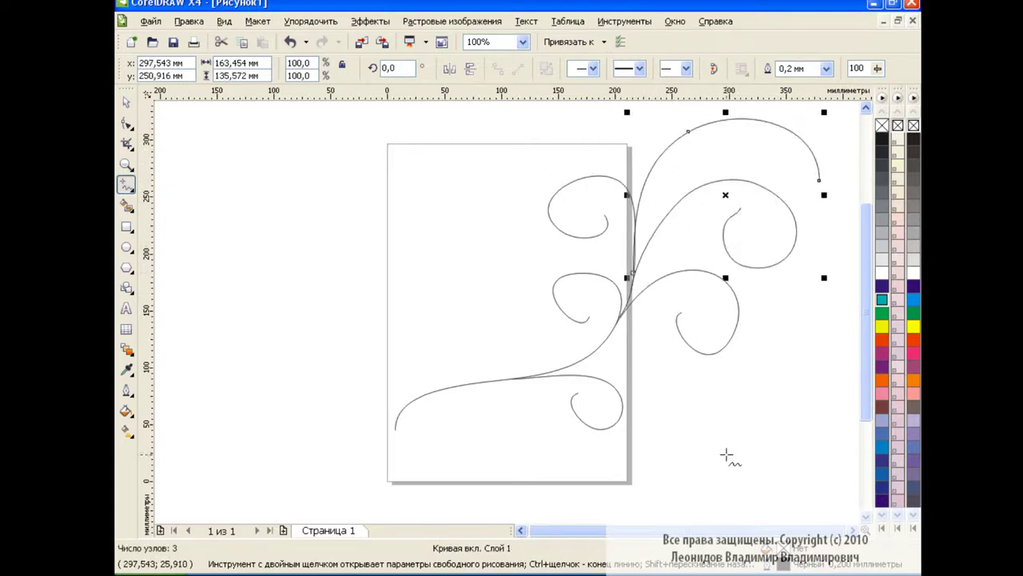
pyautogui.press('F10')
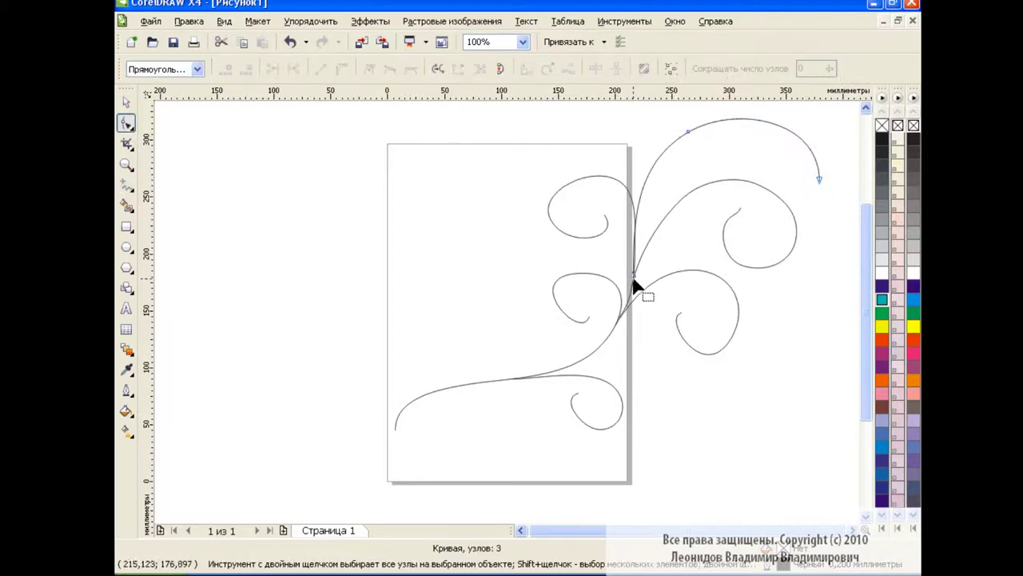
# - Nudge the arching curve and reshape the left loop's top and lower bend
pyautogui.press('space')
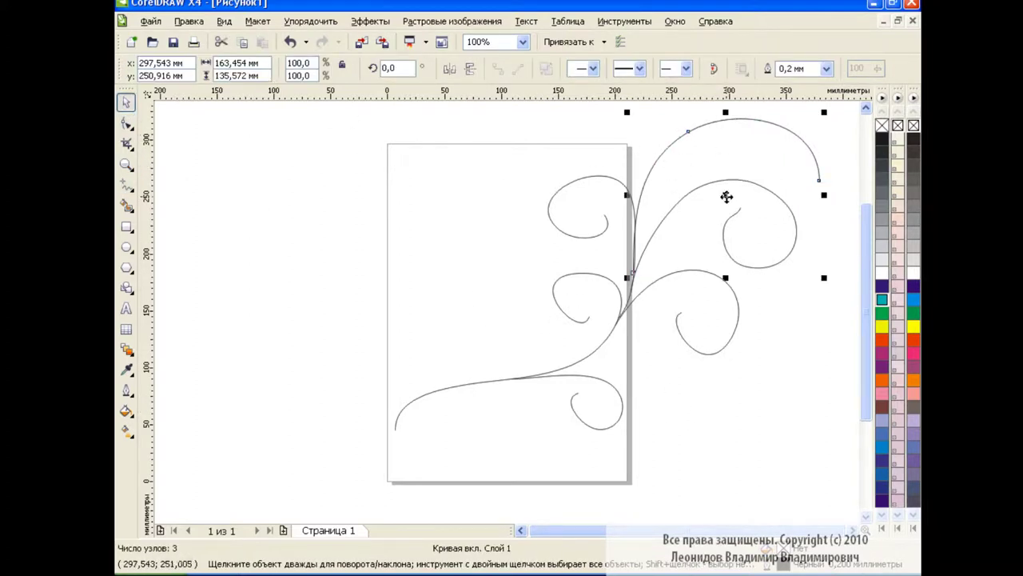
pyautogui.moveTo(726, 196); pyautogui.dragTo(728, 197)
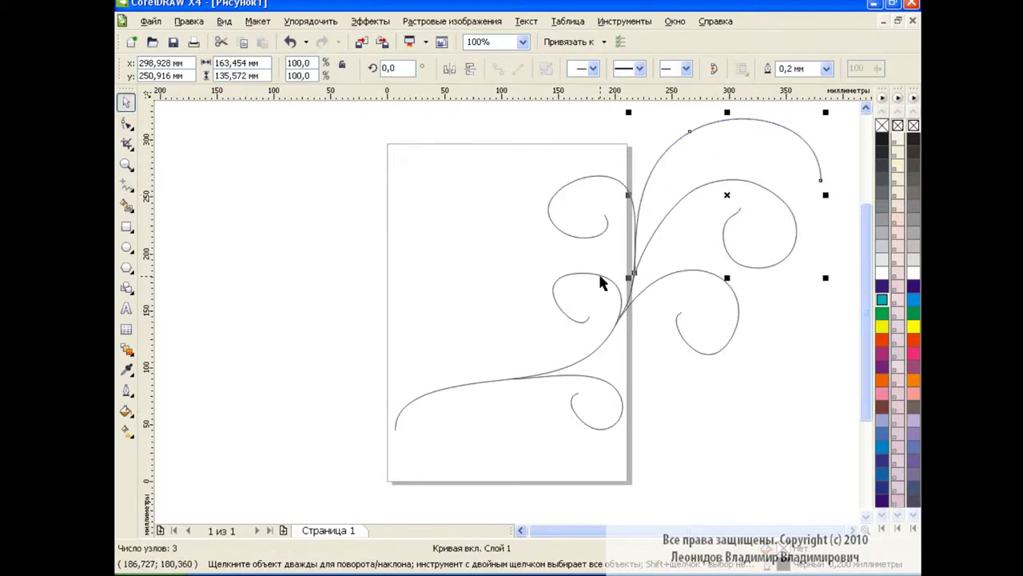
pyautogui.click(601, 281)
pyautogui.press('F10')
pyautogui.click(590, 322)
pyautogui.click(583, 274)
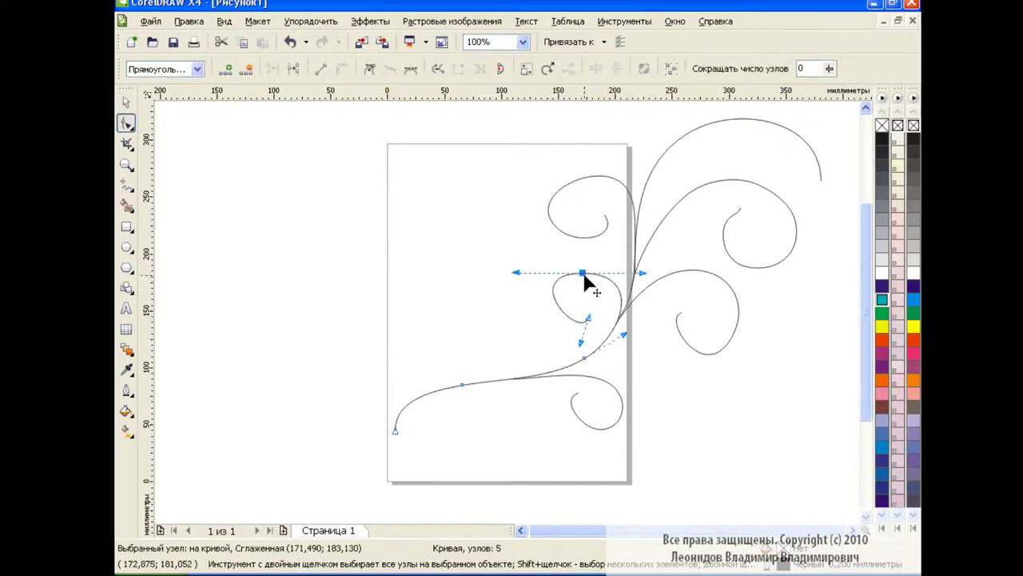
pyautogui.moveTo(516, 273); pyautogui.dragTo(557, 279)
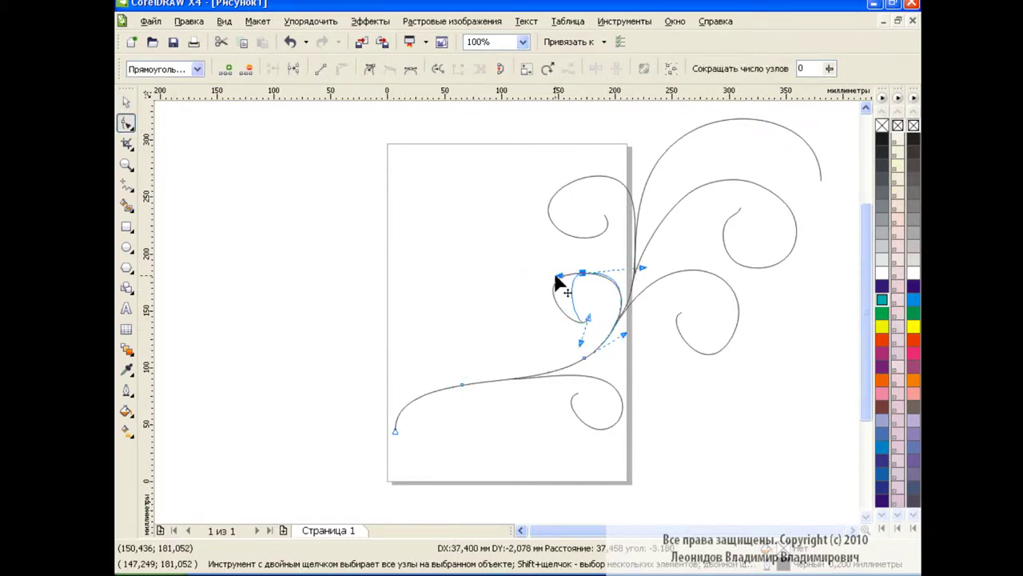
pyautogui.moveTo(557, 278); pyautogui.dragTo(516, 281)
pyautogui.moveTo(579, 343); pyautogui.dragTo(563, 347)
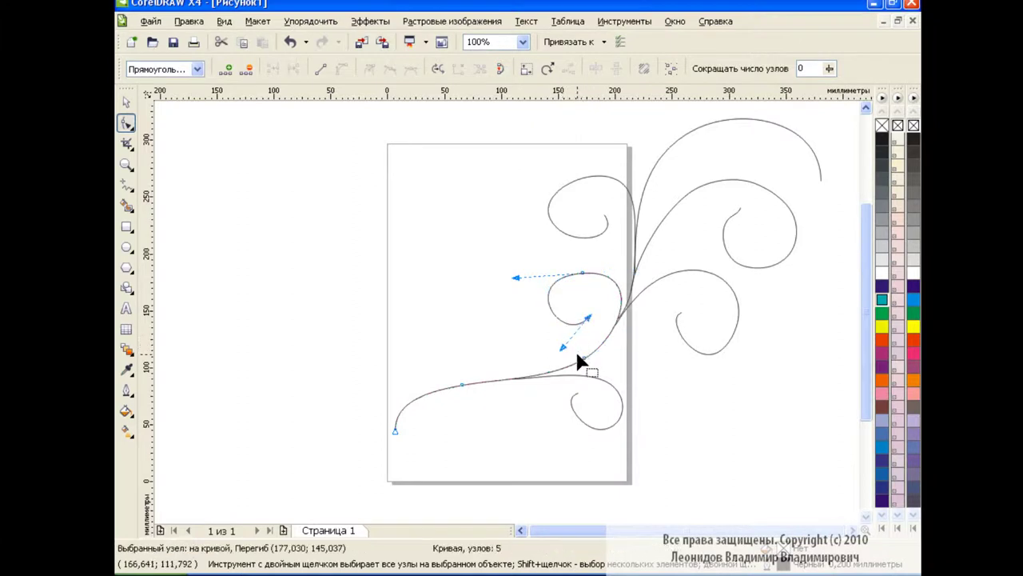
# - Select the right spiral's end node and round out the top-left loop
pyautogui.click(738, 213)
pyautogui.click(737, 209)
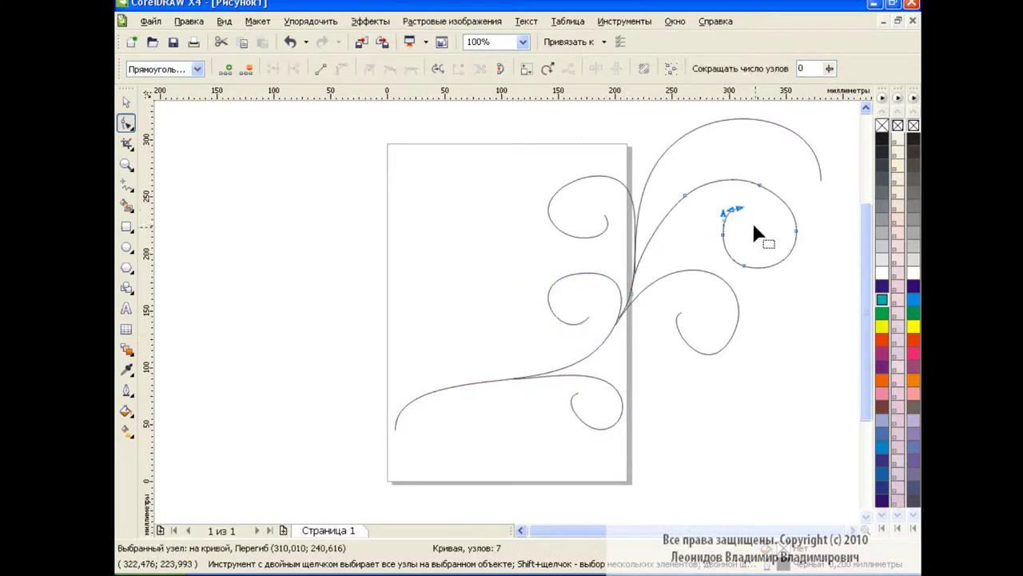
pyautogui.click(607, 223)
pyautogui.moveTo(612, 224); pyautogui.dragTo(609, 252)
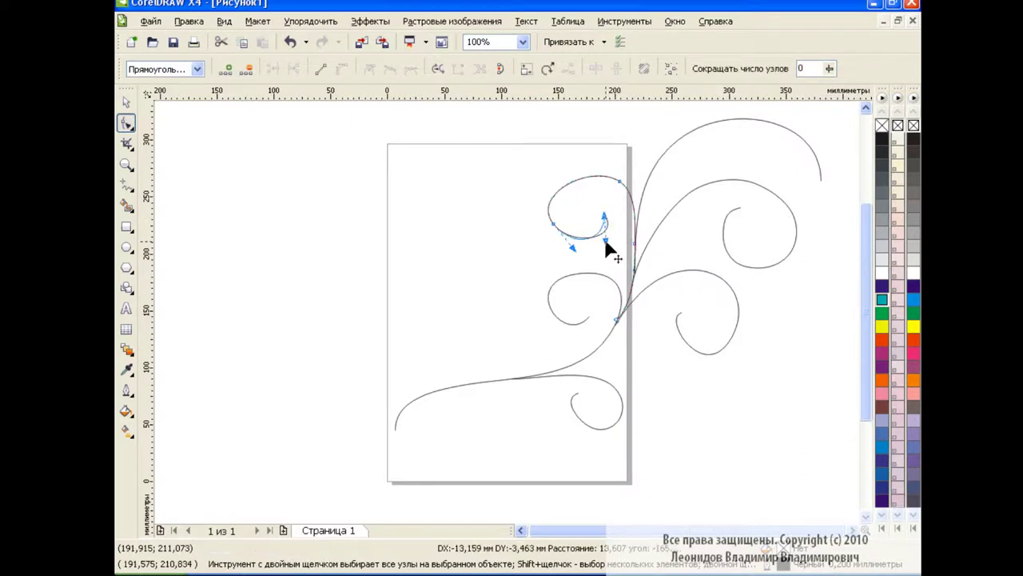
pyautogui.moveTo(534, 200); pyautogui.dragTo(536, 180)
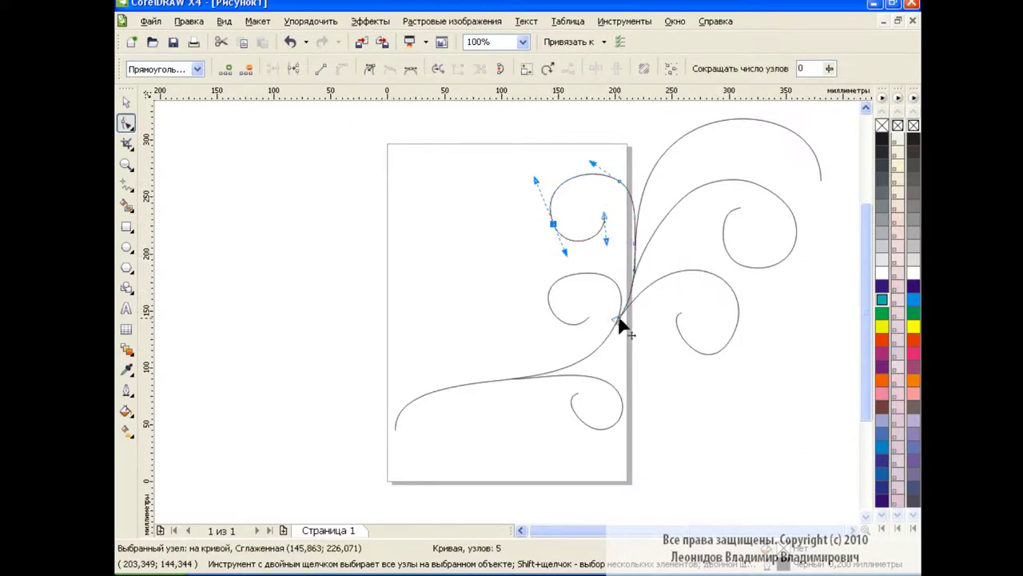
# - Adjust the main stem's curvature near the branches and reshape the small bottom curl
pyautogui.click(591, 281)
pyautogui.click(582, 273)
pyautogui.moveTo(640, 272); pyautogui.dragTo(624, 272)
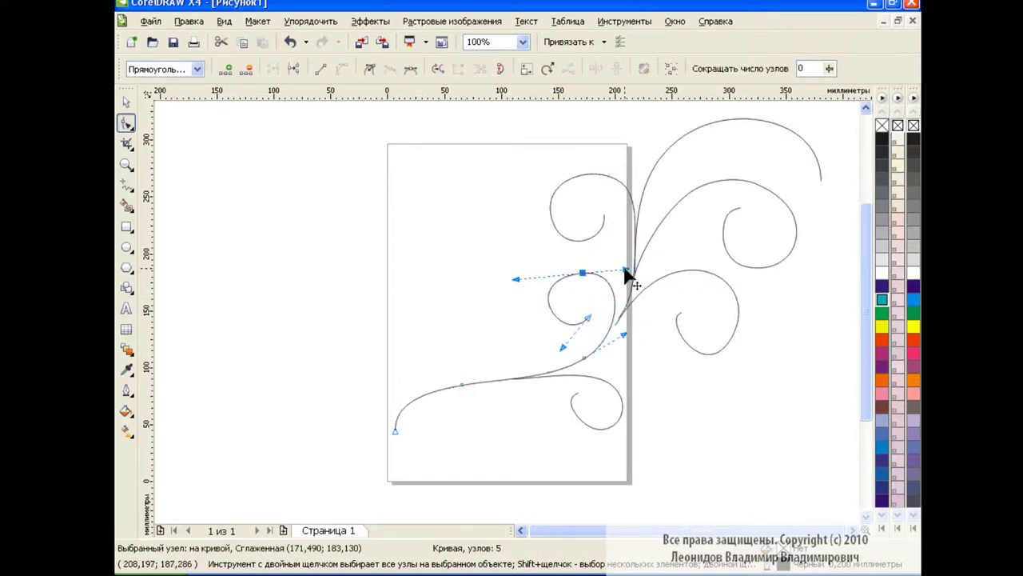
pyautogui.click(604, 423)
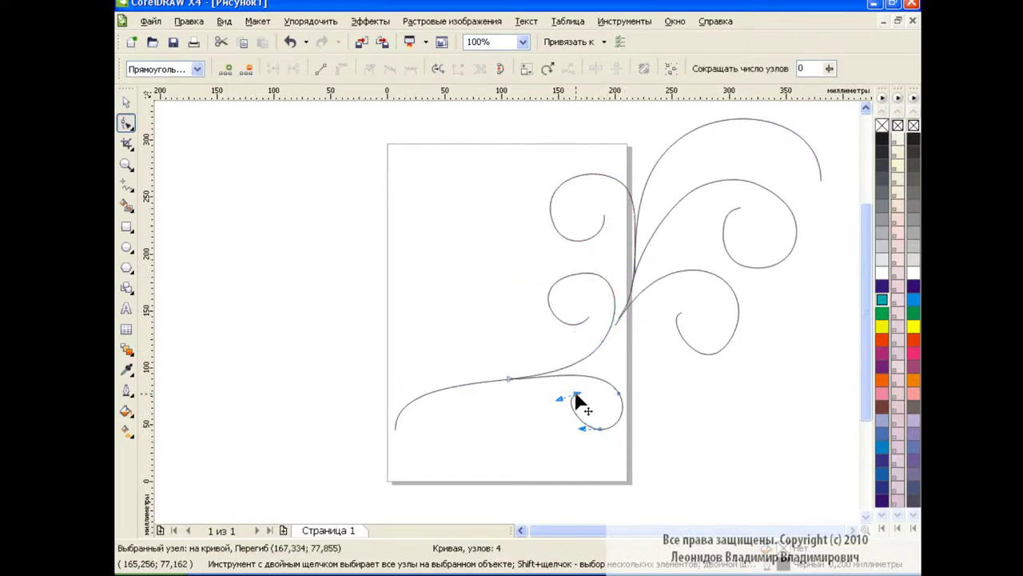
pyautogui.moveTo(578, 399)
pyautogui.mouseDown()
pyautogui.moveTo(549, 409)
pyautogui.moveTo(603, 437)
pyautogui.mouseUp()
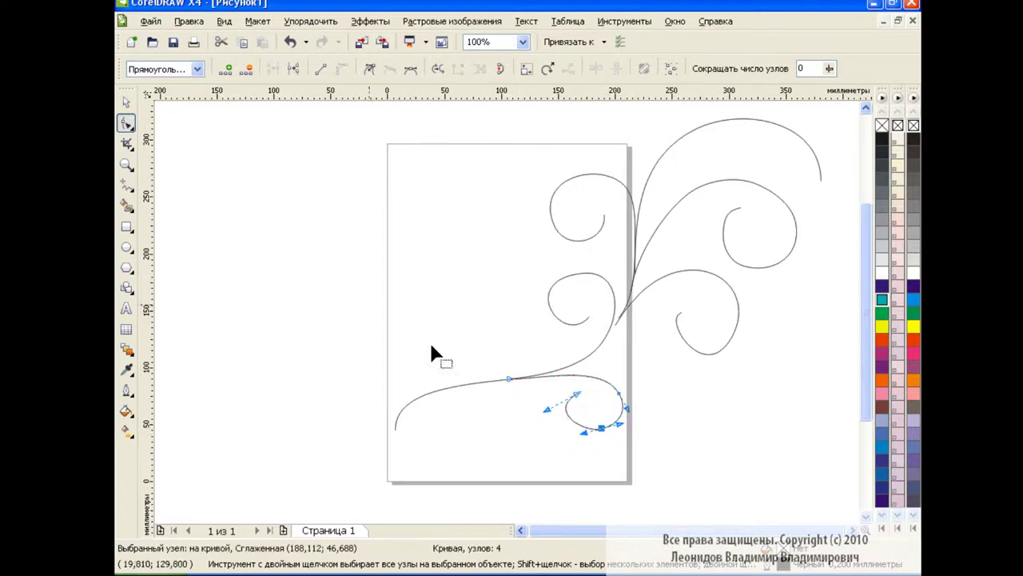
pyautogui.press('space')
pyautogui.press('Escape')
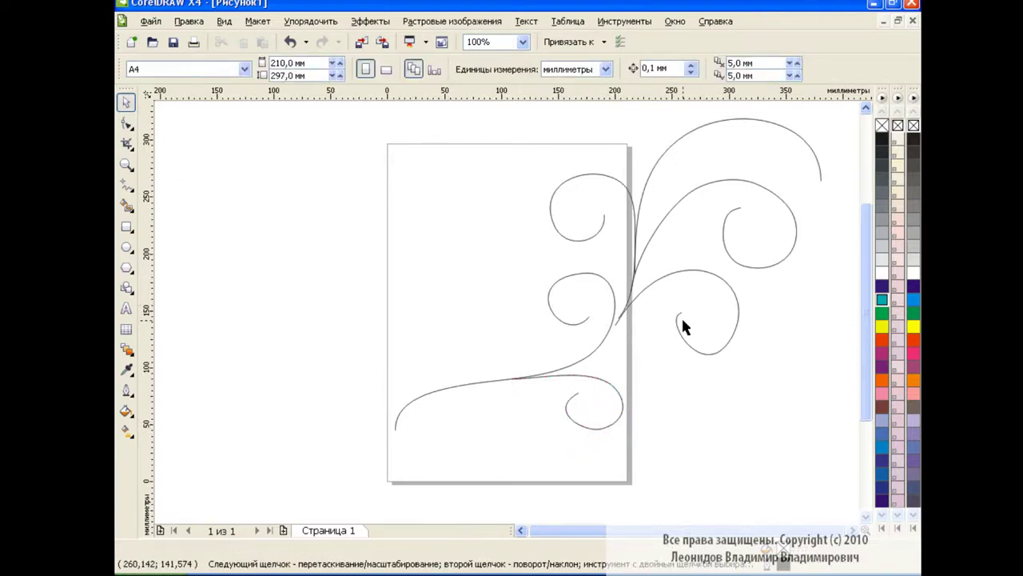
# - Combine all swirl curves into one curve with a teal 3,0 мм outline
pyautogui.click(572, 369)
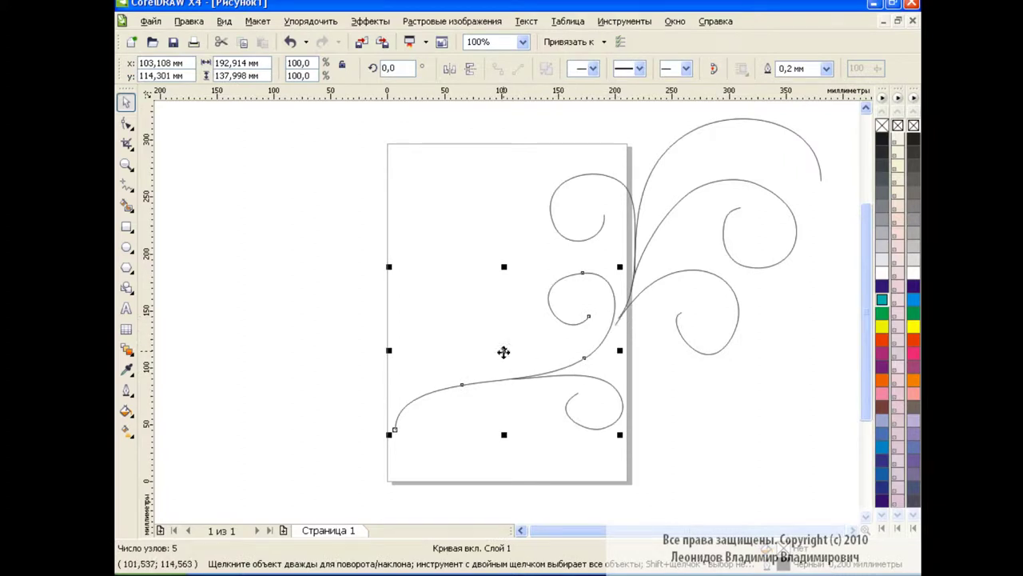
pyautogui.moveTo(325, 105)
pyautogui.mouseDown()
pyautogui.moveTo(608, 367)
pyautogui.moveTo(833, 484)
pyautogui.mouseUp()
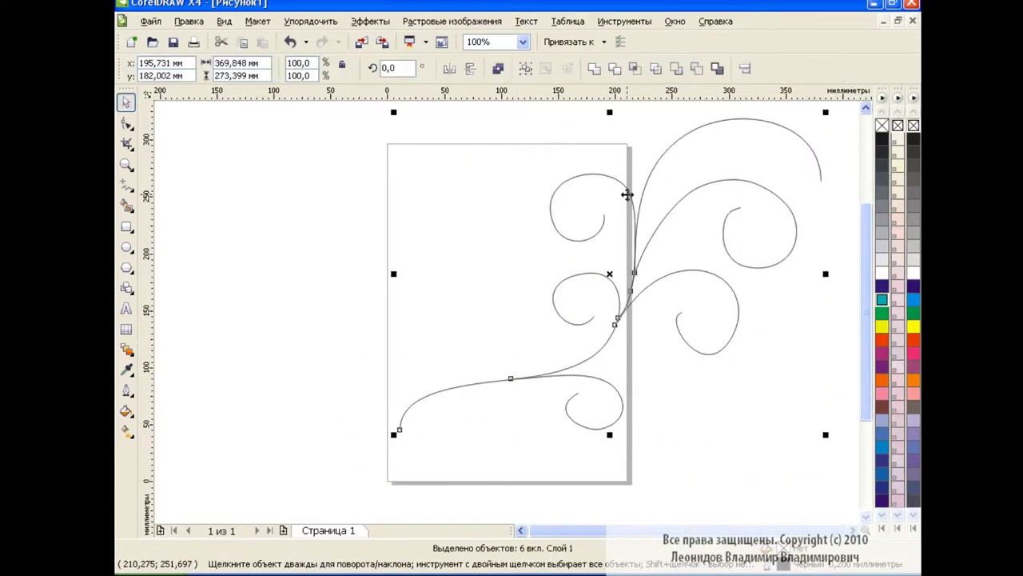
pyautogui.click(595, 70)
pyautogui.rightClick(881, 302)
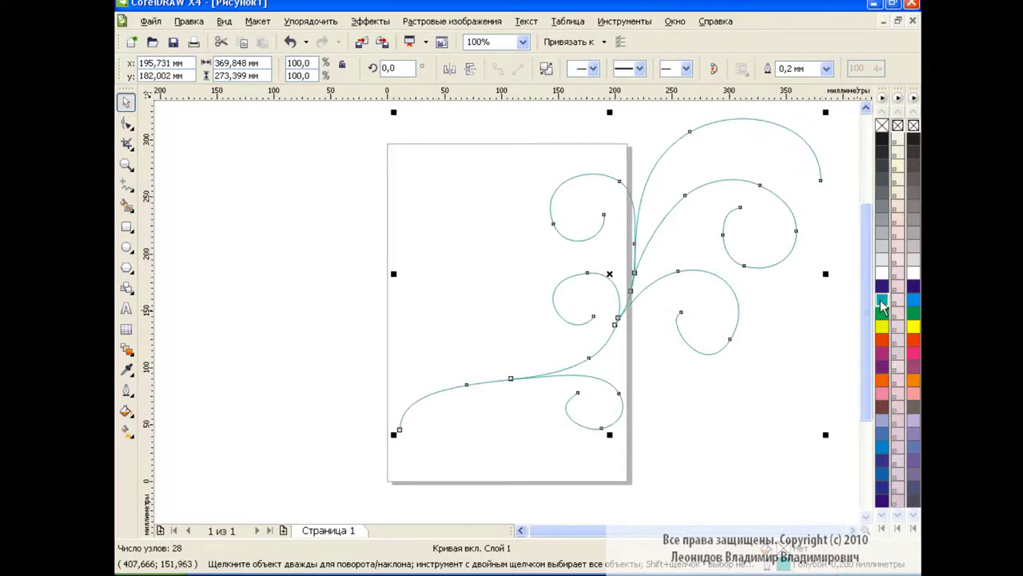
pyautogui.click(826, 69)
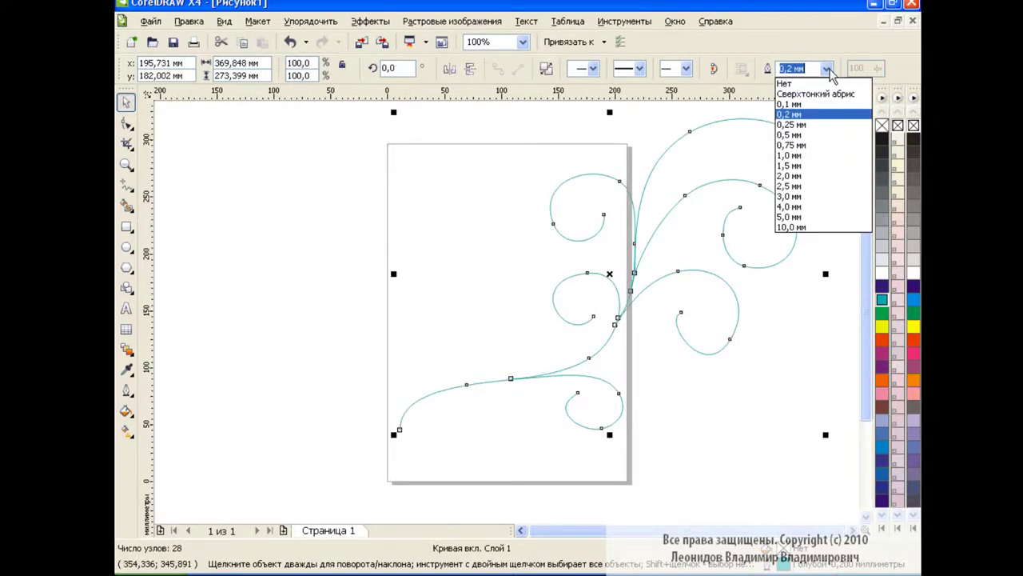
pyautogui.click(806, 197)
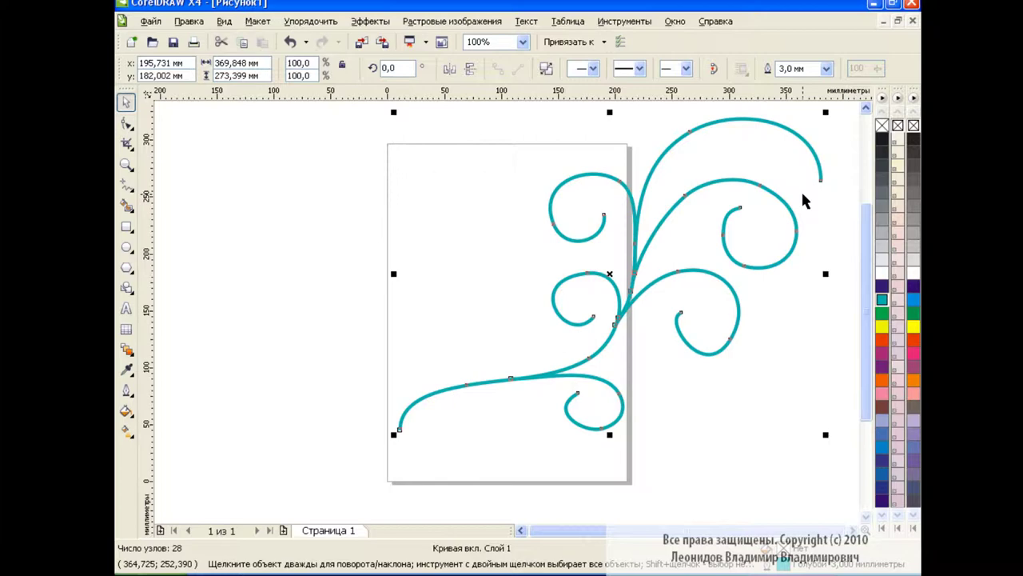
# - Shrink the swirl to about 55% and move it to the lower right
pyautogui.moveTo(825, 441); pyautogui.dragTo(638, 298)
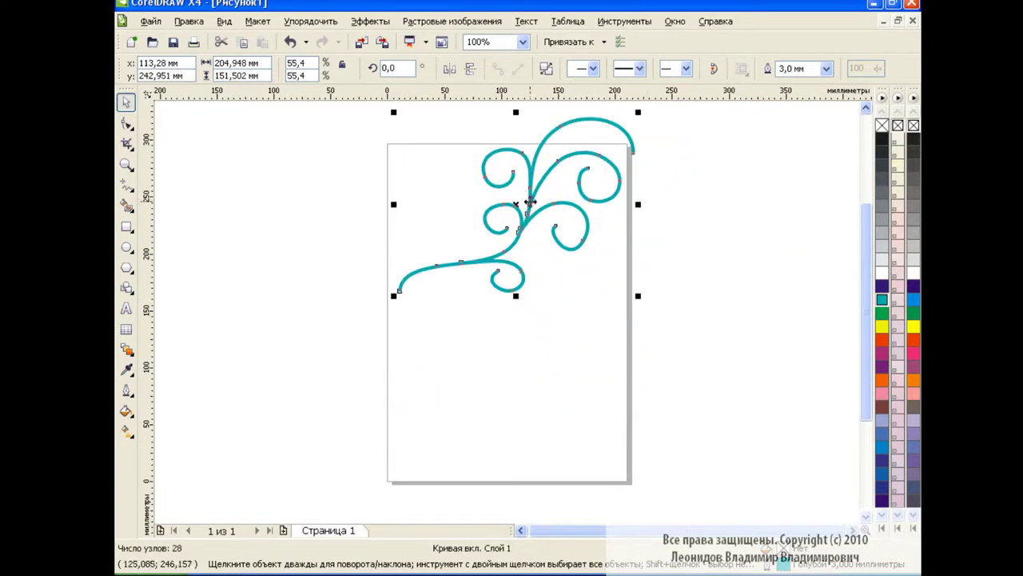
pyautogui.moveTo(530, 203); pyautogui.dragTo(717, 387)
pyautogui.press('Escape')
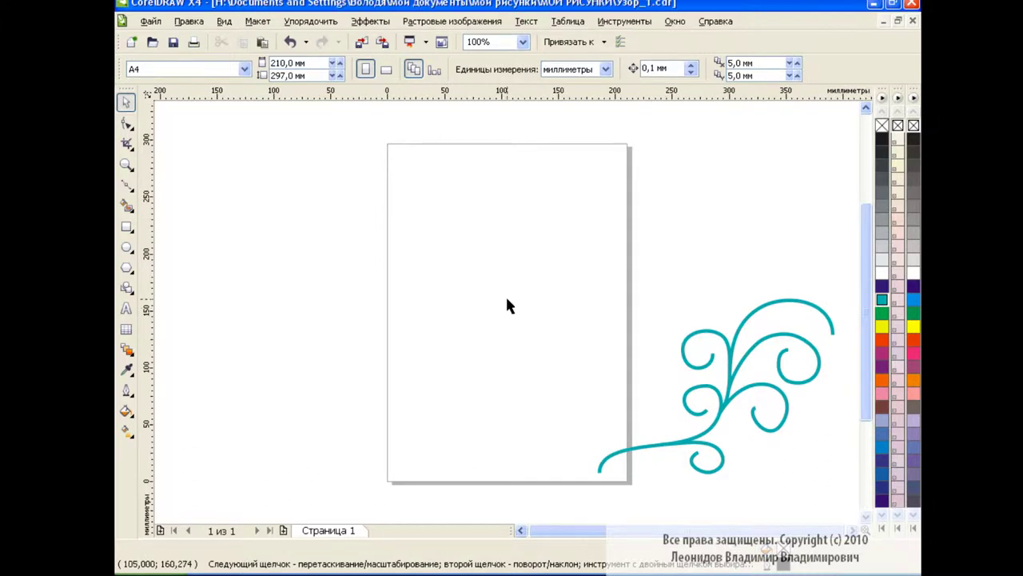
# - Draw a closed Bezier curve, bend it into a slim arc, and stretch it wider left
pyautogui.click(127, 184)
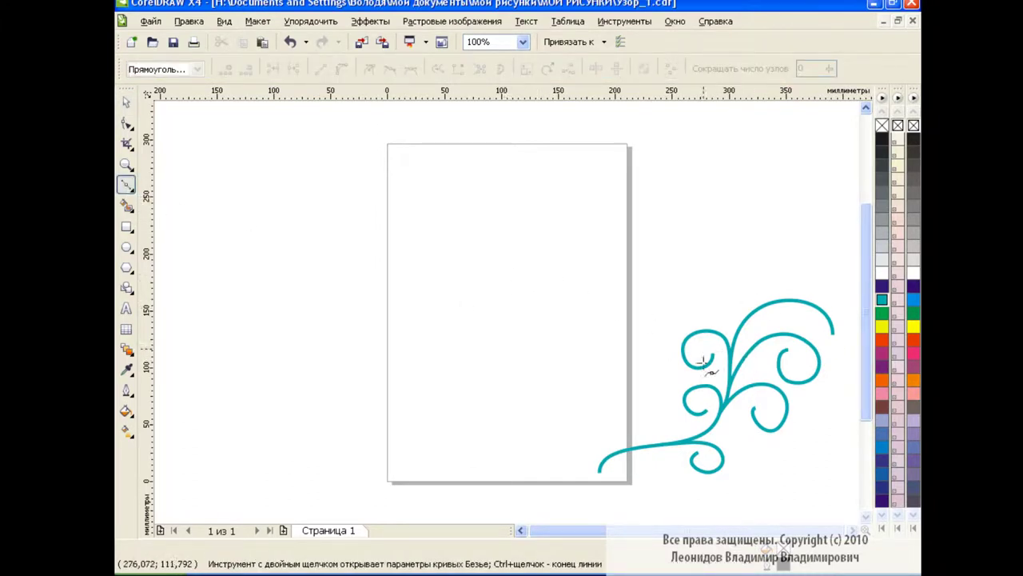
pyautogui.click(556, 286)
pyautogui.moveTo(433, 285); pyautogui.dragTo(382, 308)
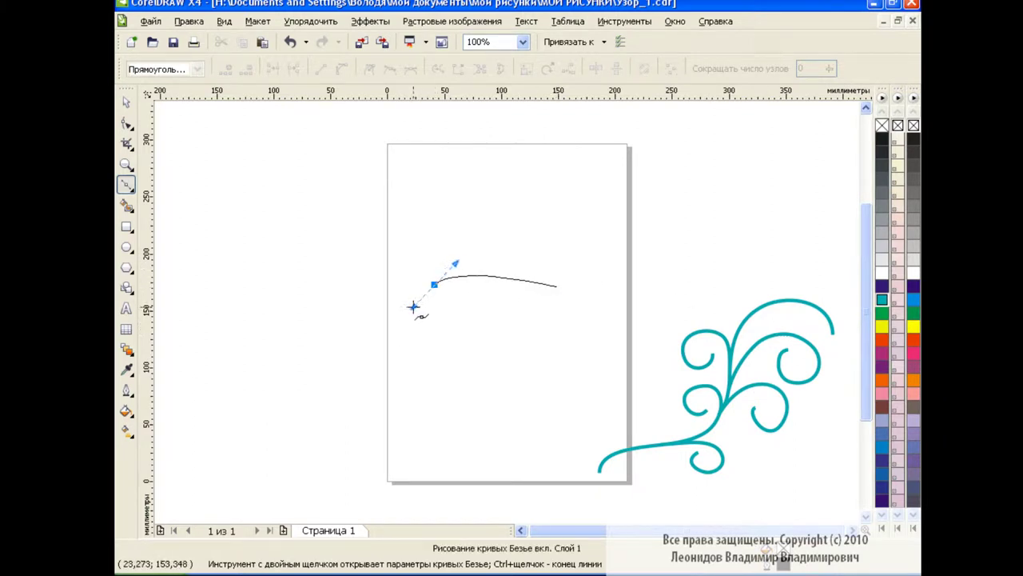
pyautogui.click(557, 287)
pyautogui.press('space')
pyautogui.press('F10')
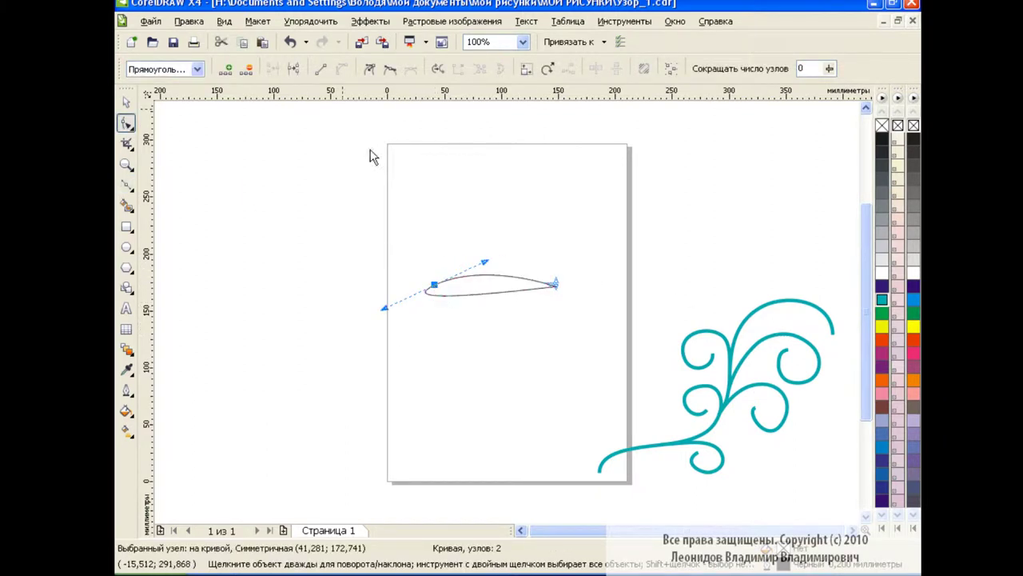
pyautogui.moveTo(380, 308)
pyautogui.mouseDown()
pyautogui.moveTo(477, 257)
pyautogui.moveTo(488, 237)
pyautogui.mouseUp()
pyautogui.click(125, 103)
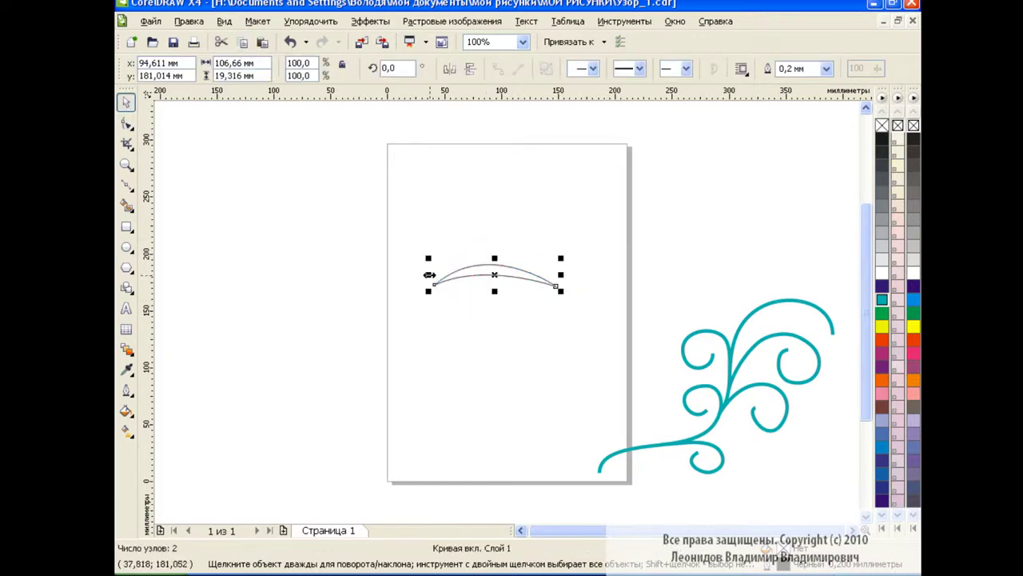
pyautogui.moveTo(429, 274); pyautogui.dragTo(400, 274)
# - Duplicate the blade, rotate the copy to cross the original, and move it above
pyautogui.click(263, 42)
pyautogui.click(483, 276)
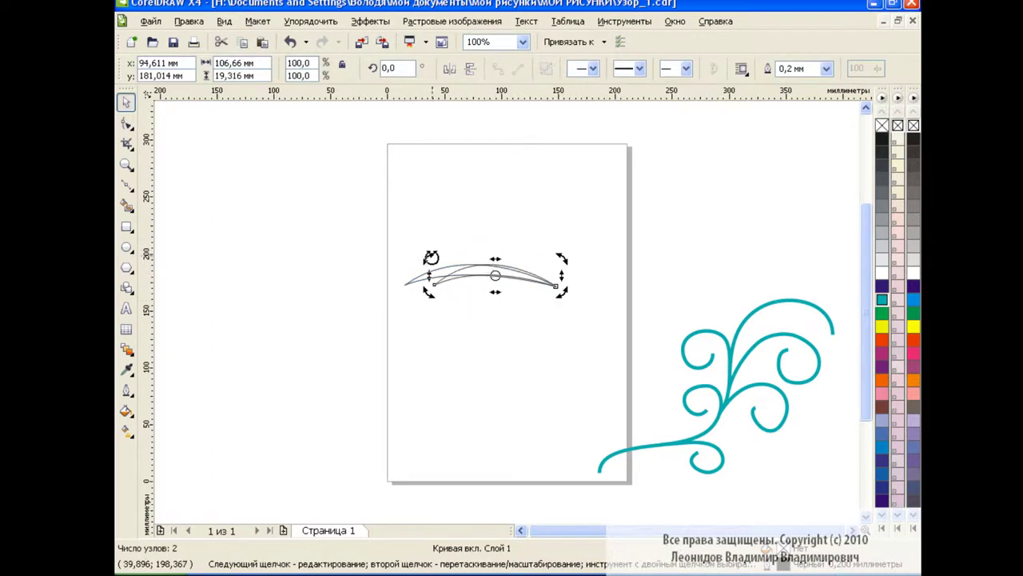
pyautogui.moveTo(424, 235); pyautogui.dragTo(436, 231)
pyautogui.press('Escape')
pyautogui.moveTo(505, 274); pyautogui.dragTo(496, 265)
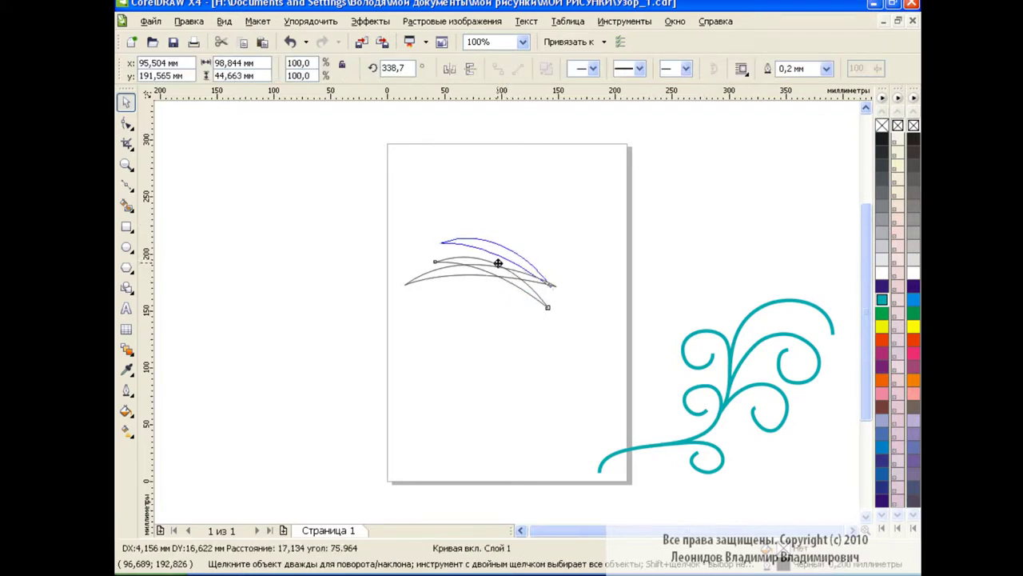
# - Tilt the lower blade about 10° clockwise, duplicate it, and shift it into the fan
pyautogui.click(488, 273)
pyautogui.click(488, 273)
pyautogui.moveTo(428, 257); pyautogui.dragTo(425, 232)
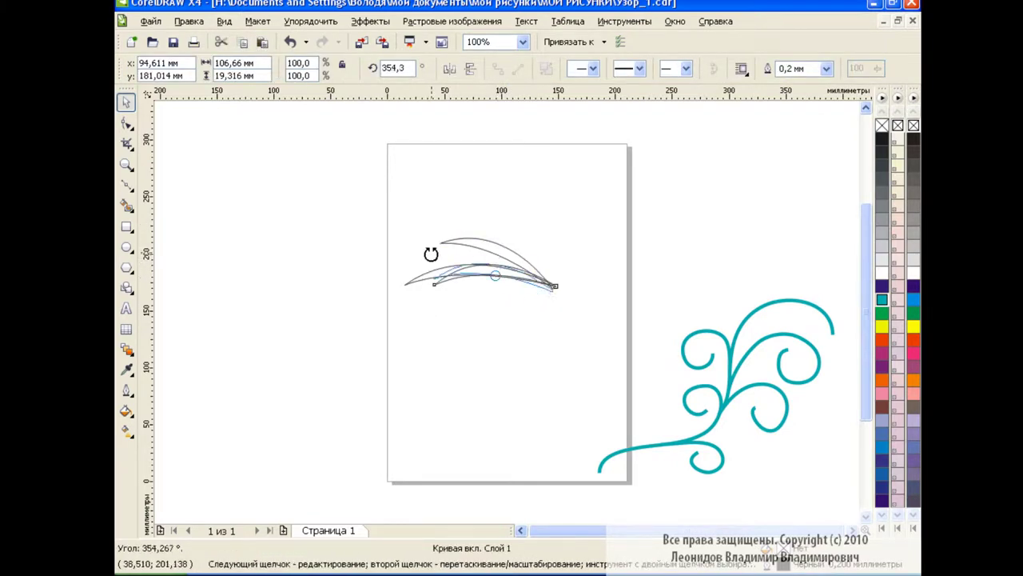
pyautogui.press('Escape')
pyautogui.click(496, 281)
pyautogui.moveTo(496, 282); pyautogui.dragTo(486, 270)
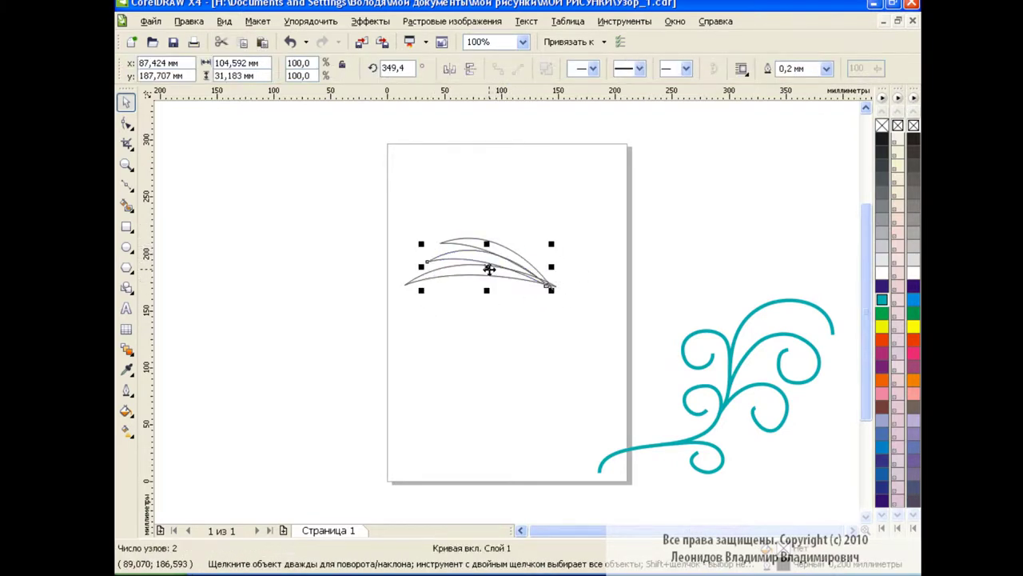
pyautogui.press('Escape')
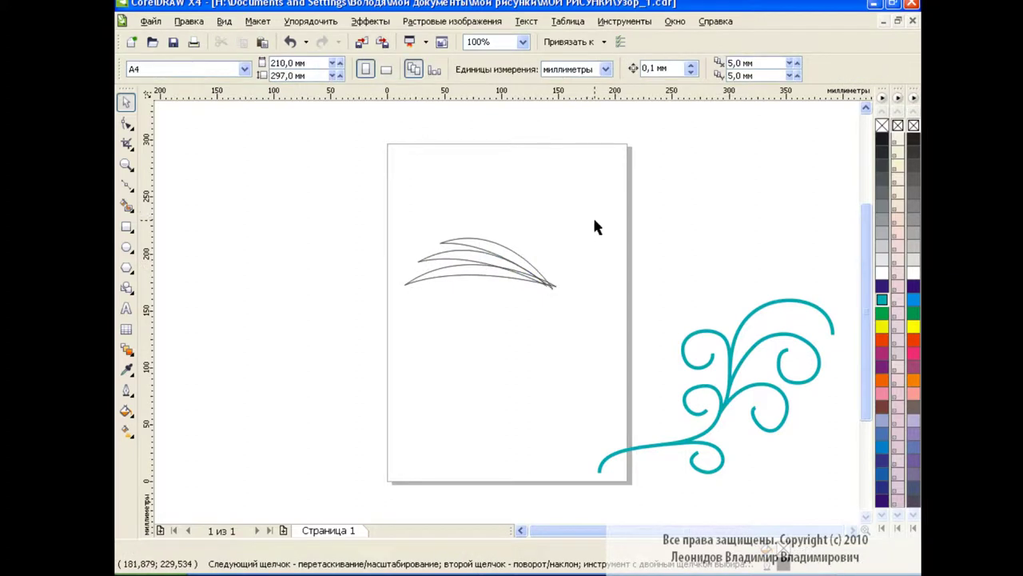
# - Drag the top curve's node and handles so it sweeps steeply upward into a hooked blade
pyautogui.click(499, 243)
pyautogui.click(126, 122)
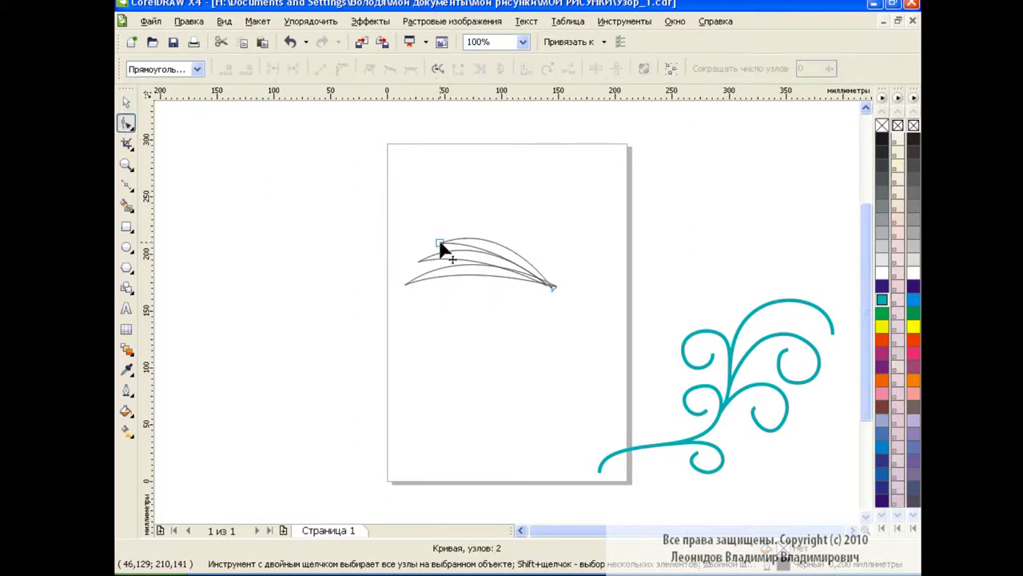
pyautogui.moveTo(438, 242)
pyautogui.mouseDown()
pyautogui.moveTo(431, 217)
pyautogui.moveTo(472, 212)
pyautogui.moveTo(434, 229)
pyautogui.moveTo(481, 200)
pyautogui.moveTo(417, 243)
pyautogui.mouseUp()
pyautogui.moveTo(479, 226); pyautogui.dragTo(460, 255)
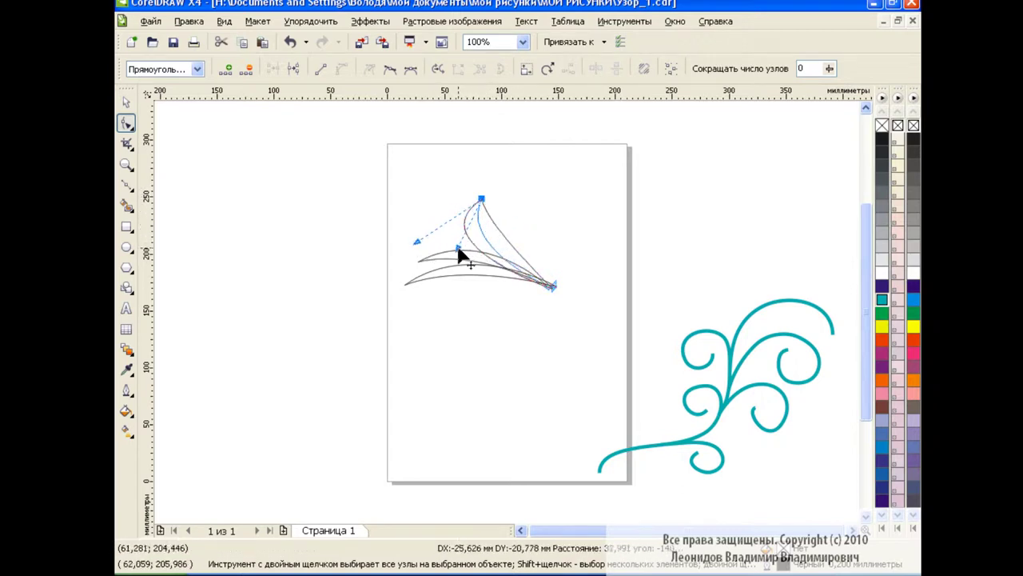
pyautogui.click(553, 285)
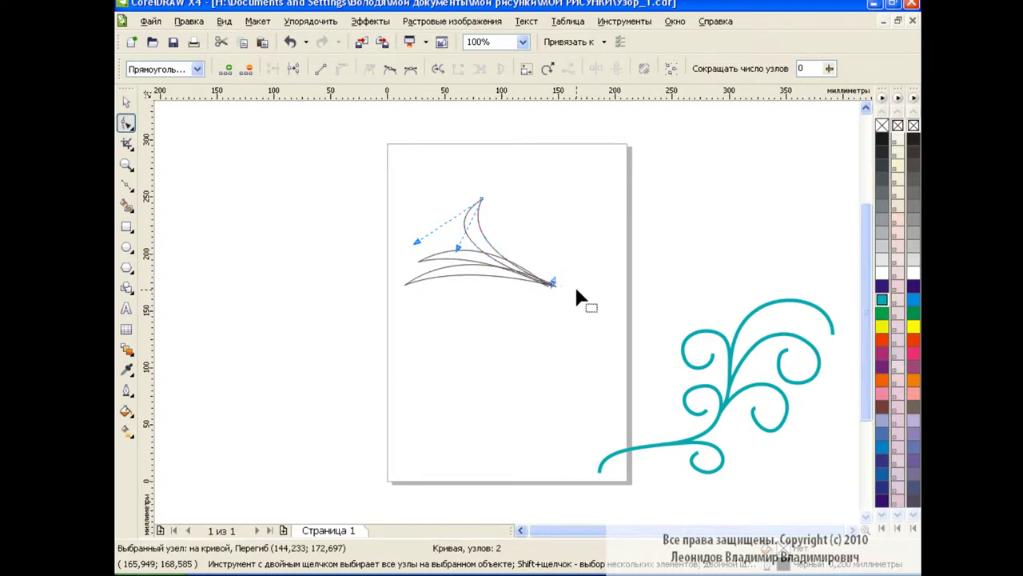
pyautogui.click(576, 308)
pyautogui.press('space')
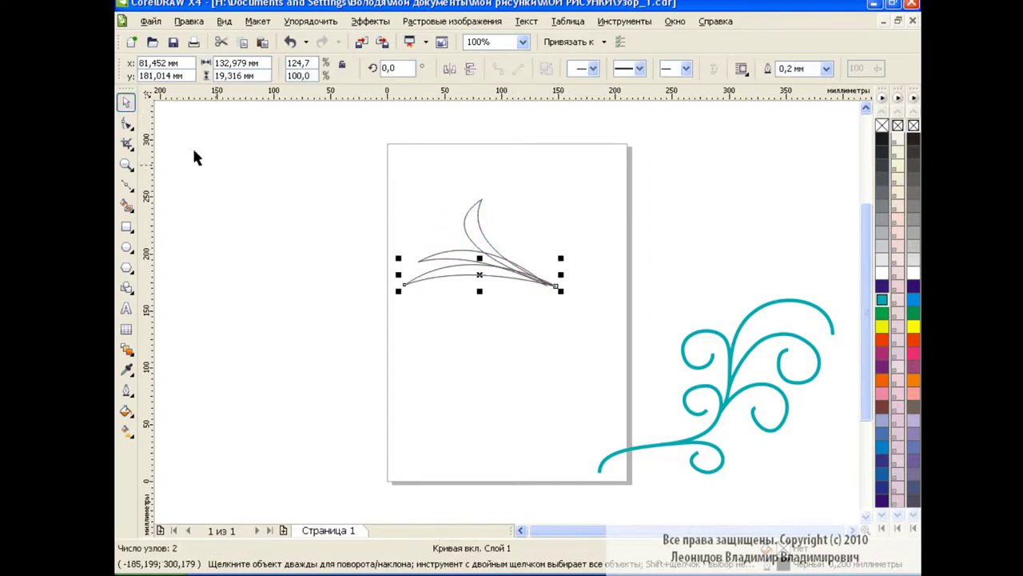
# - Duplicate a curve, rotate it about 6°, and stretch it toward the page's left edge
pyautogui.click(262, 43)
pyautogui.click(486, 280)
pyautogui.moveTo(402, 267); pyautogui.dragTo(385, 318)
pyautogui.click(491, 272)
pyautogui.click(468, 288)
pyautogui.click(482, 283)
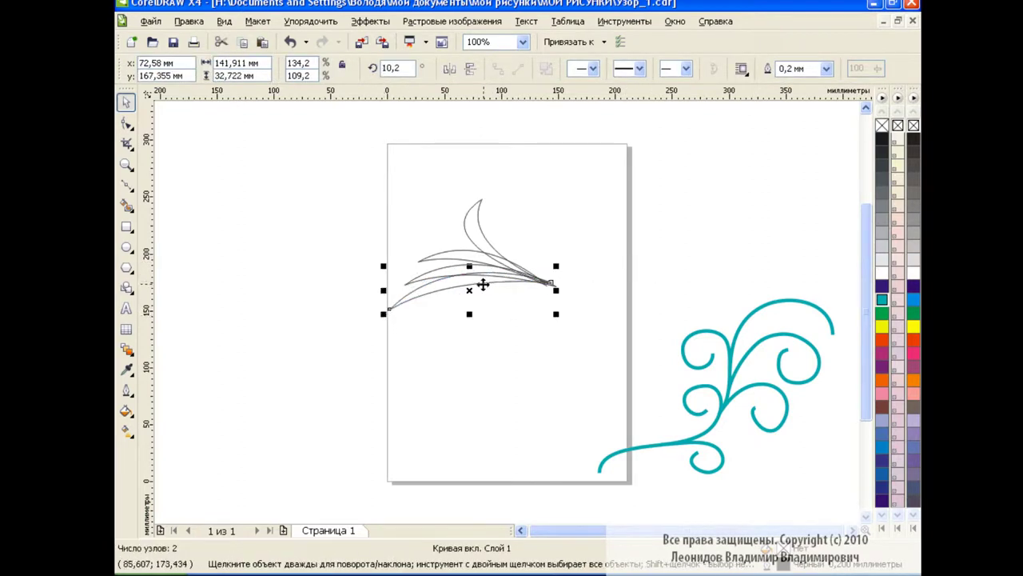
pyautogui.moveTo(482, 283); pyautogui.dragTo(478, 288)
pyautogui.click(638, 263)
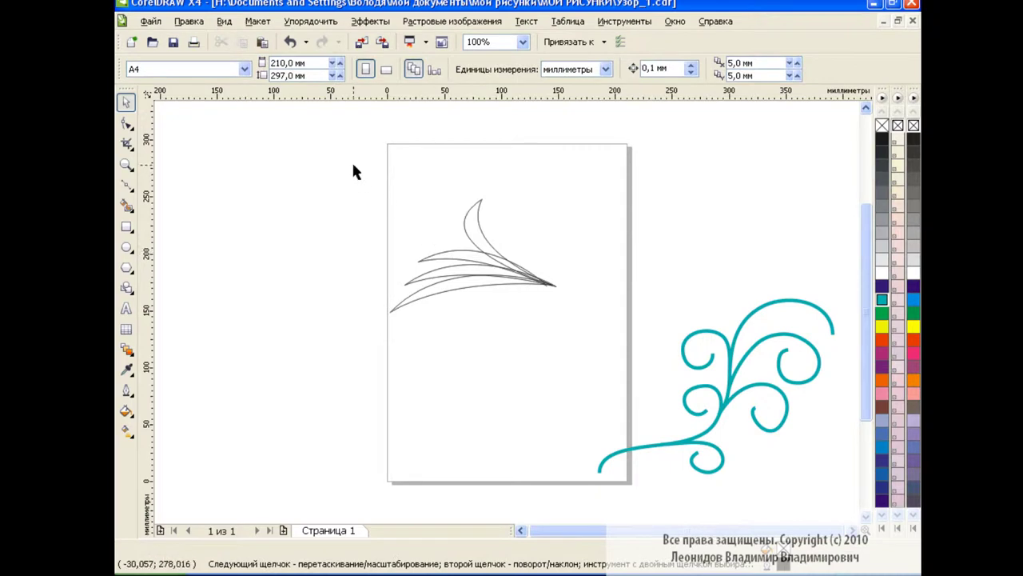
# - Weld the fanned blades into one outline and draw a small circle on its tip
pyautogui.moveTo(355, 172); pyautogui.dragTo(588, 330)
pyautogui.click(589, 69)
pyautogui.click(623, 256)
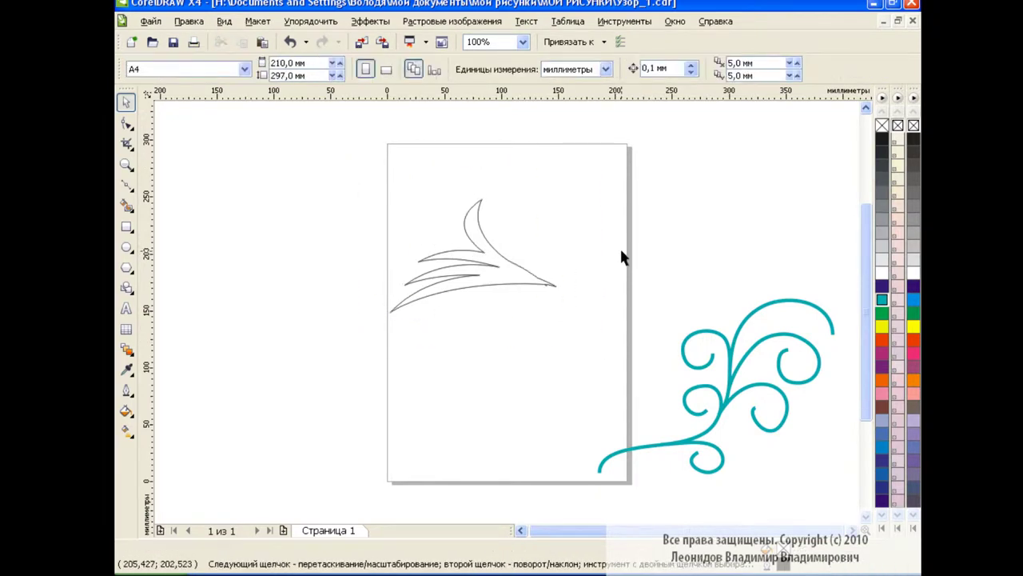
pyautogui.click(126, 247)
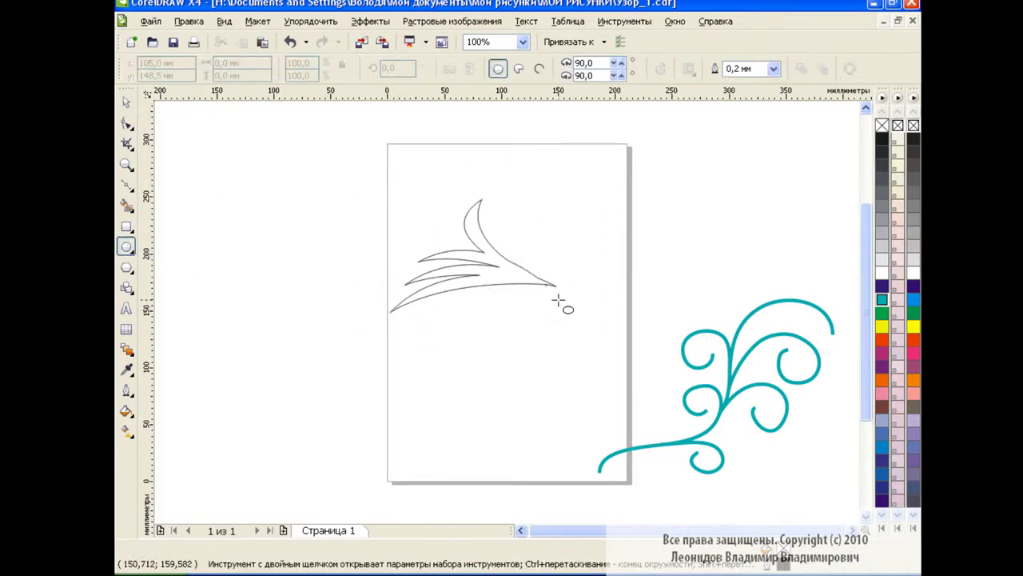
pyautogui.moveTo(536, 294)
pyautogui.mouseDown()
pyautogui.moveTo(515, 273)
pyautogui.moveTo(525, 278)
pyautogui.mouseUp()
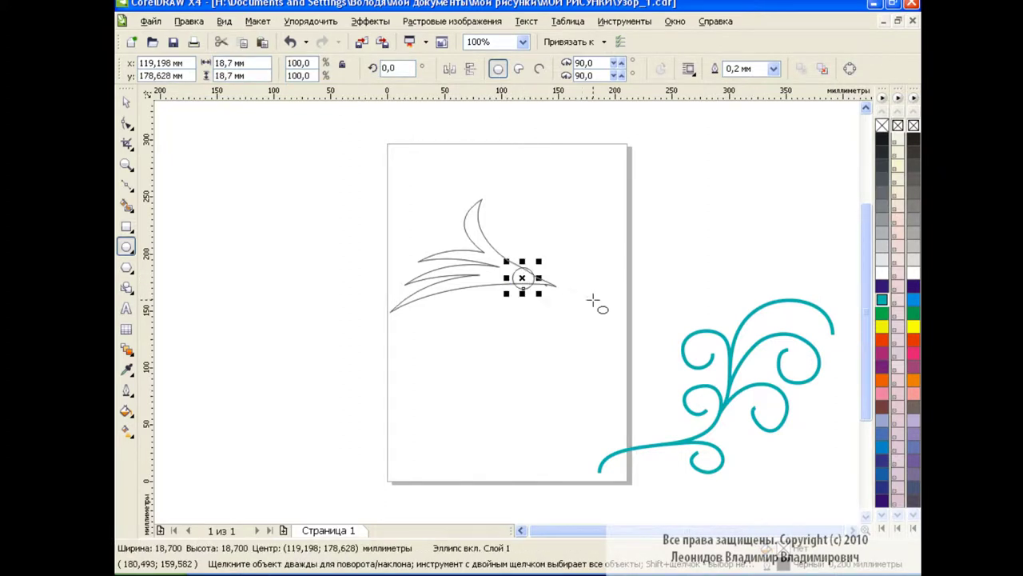
# - Smart-fill the notched leaf as a new shape, delete the originals, and place it on the page
pyautogui.click(126, 206)
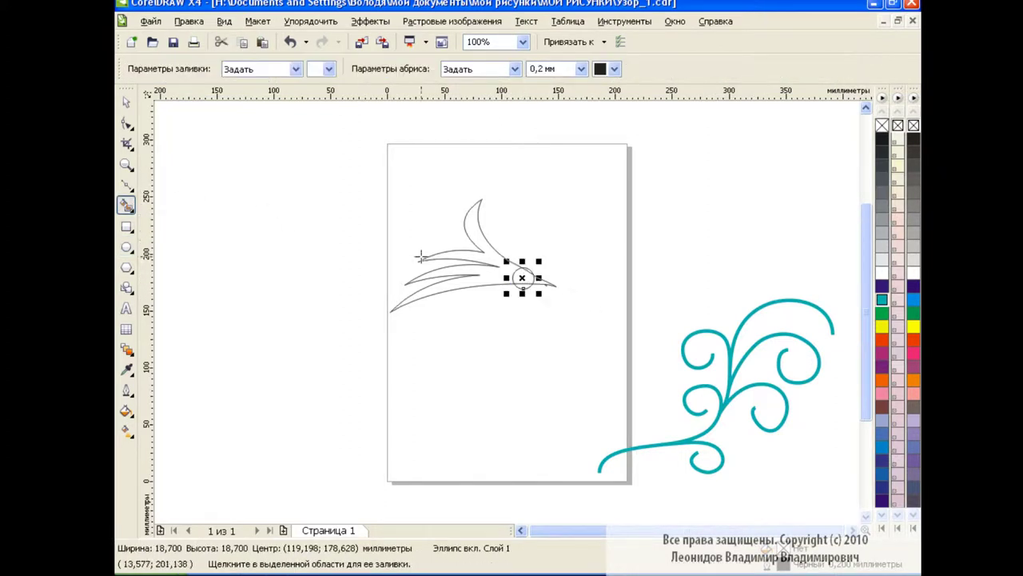
pyautogui.click(490, 273)
pyautogui.press('space')
pyautogui.moveTo(455, 255); pyautogui.dragTo(313, 202)
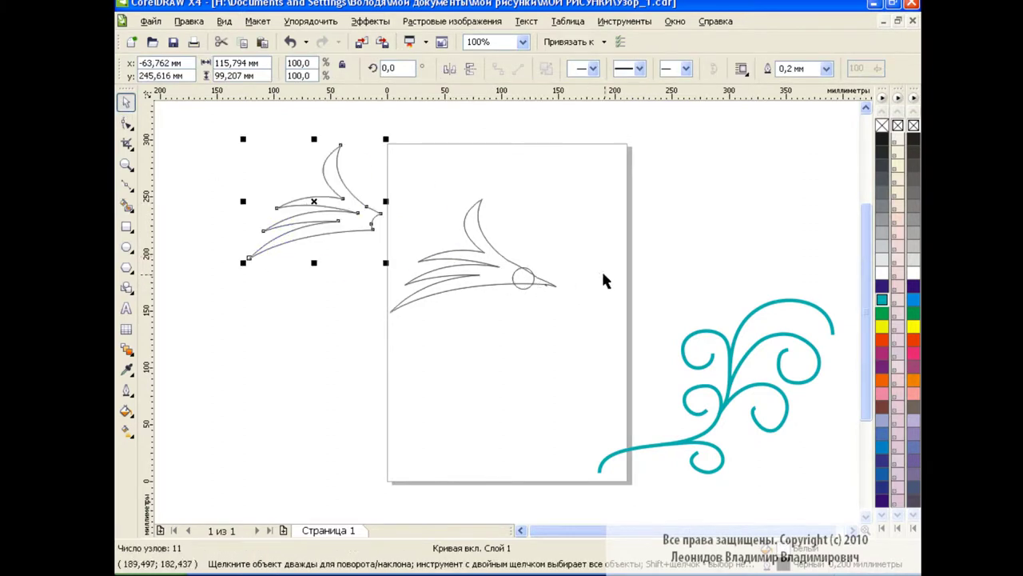
pyautogui.moveTo(598, 324); pyautogui.dragTo(384, 194)
pyautogui.press('Delete')
pyautogui.click(365, 234)
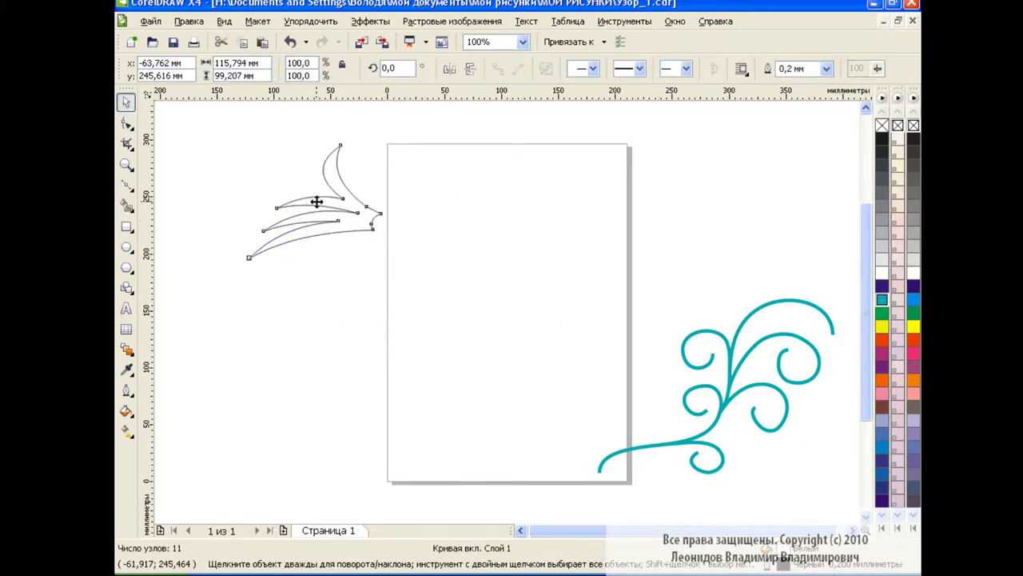
pyautogui.moveTo(315, 200); pyautogui.dragTo(445, 244)
pyautogui.moveTo(445, 244); pyautogui.dragTo(469, 256)
pyautogui.click(578, 274)
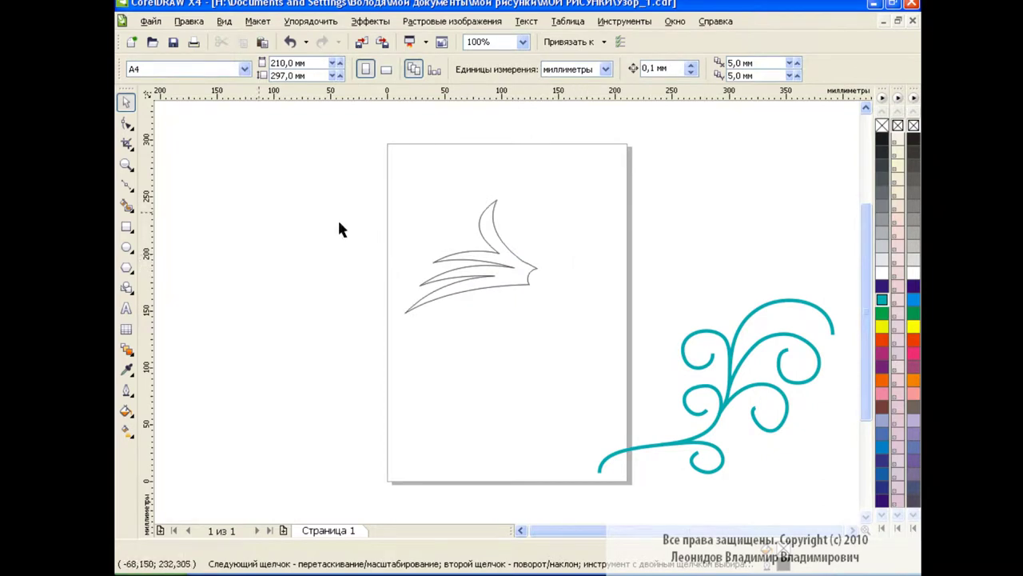
pyautogui.press('F7')
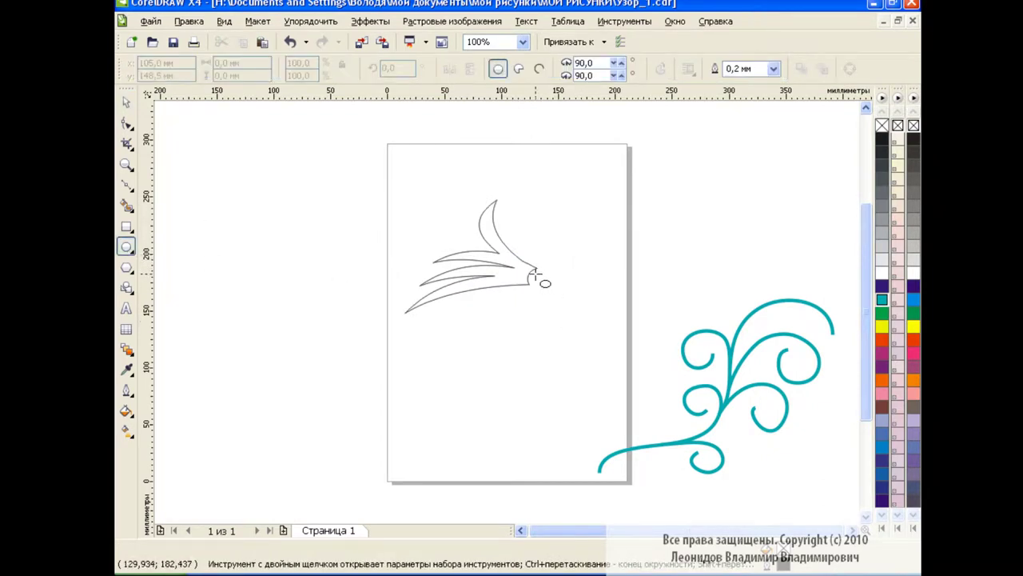
# - Blend a row of circles below the leaf with 4 steps
pyautogui.moveTo(428, 326)
pyautogui.mouseDown()
pyautogui.moveTo(446, 343)
pyautogui.moveTo(603, 334)
pyautogui.mouseUp()
pyautogui.click(126, 349)
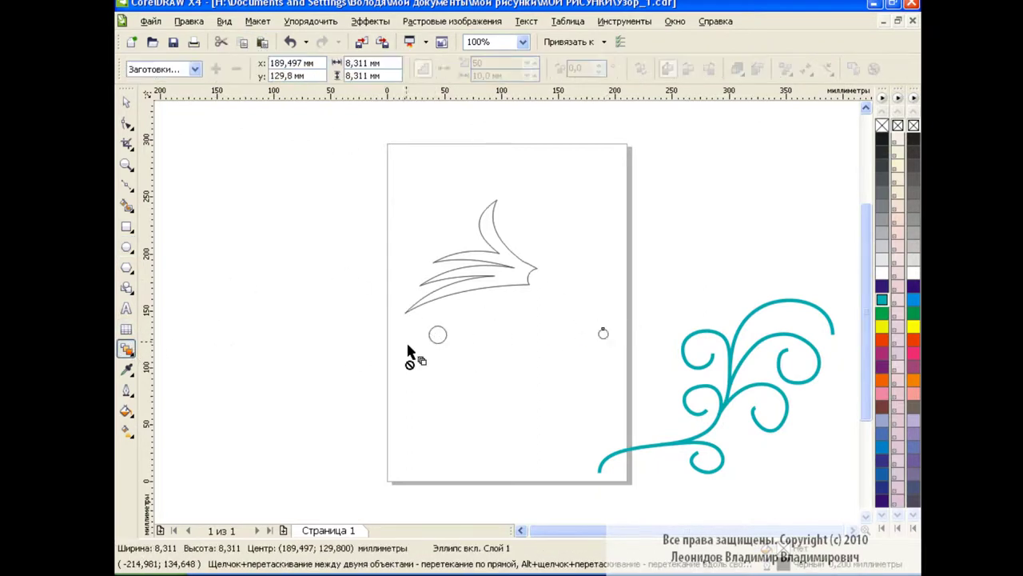
pyautogui.moveTo(437, 334); pyautogui.dragTo(603, 334)
pyautogui.write('10')
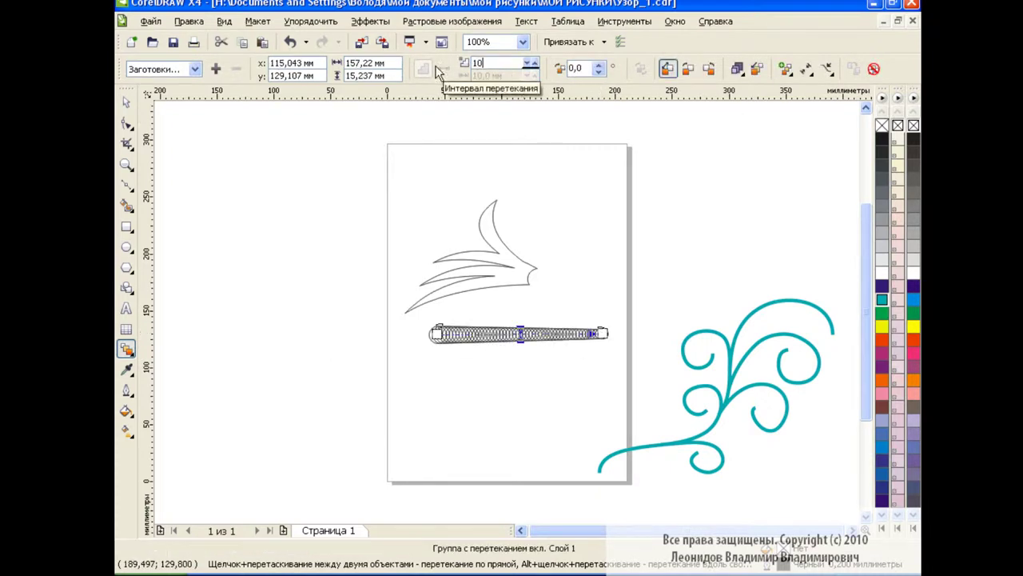
pyautogui.press('Return')
pyautogui.click(526, 63)
pyautogui.click(527, 63)
pyautogui.click(526, 64)
pyautogui.click(527, 63)
pyautogui.click(527, 63)
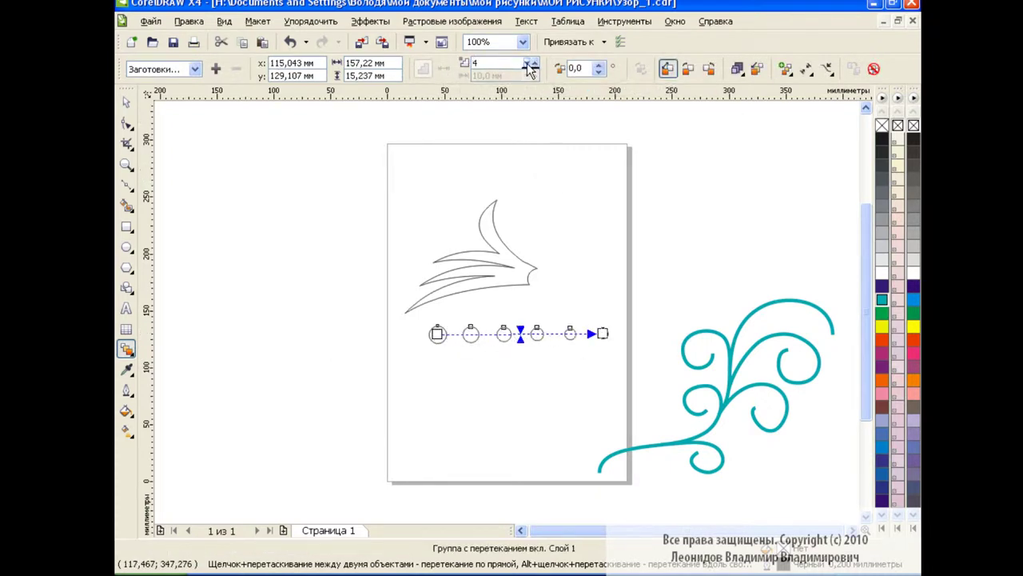
pyautogui.click(126, 102)
# - Draw and reshape a Bezier stem curving up and right from the leaf's tip
pyautogui.click(126, 184)
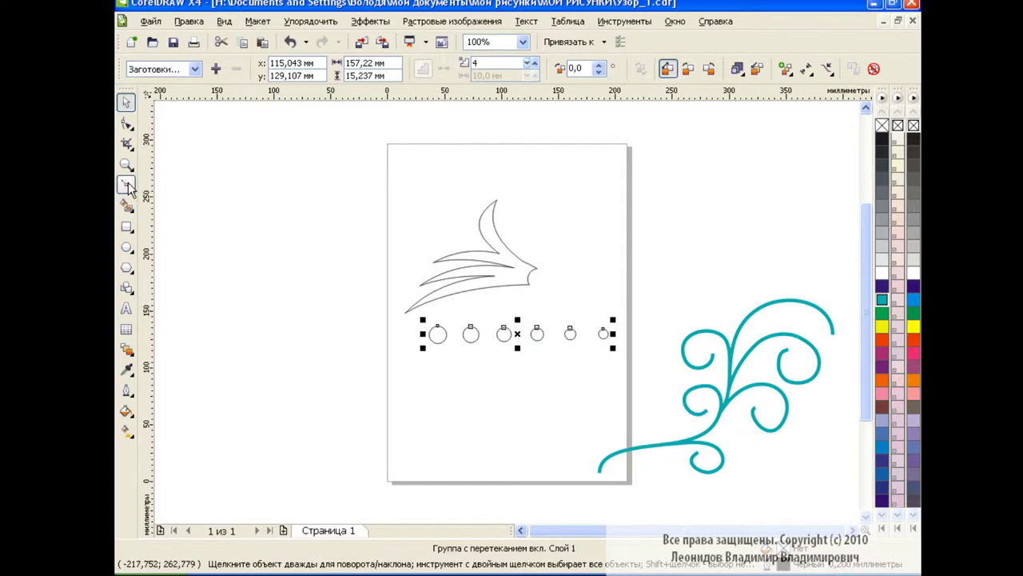
pyautogui.click(536, 276)
pyautogui.moveTo(593, 240); pyautogui.dragTo(596, 196)
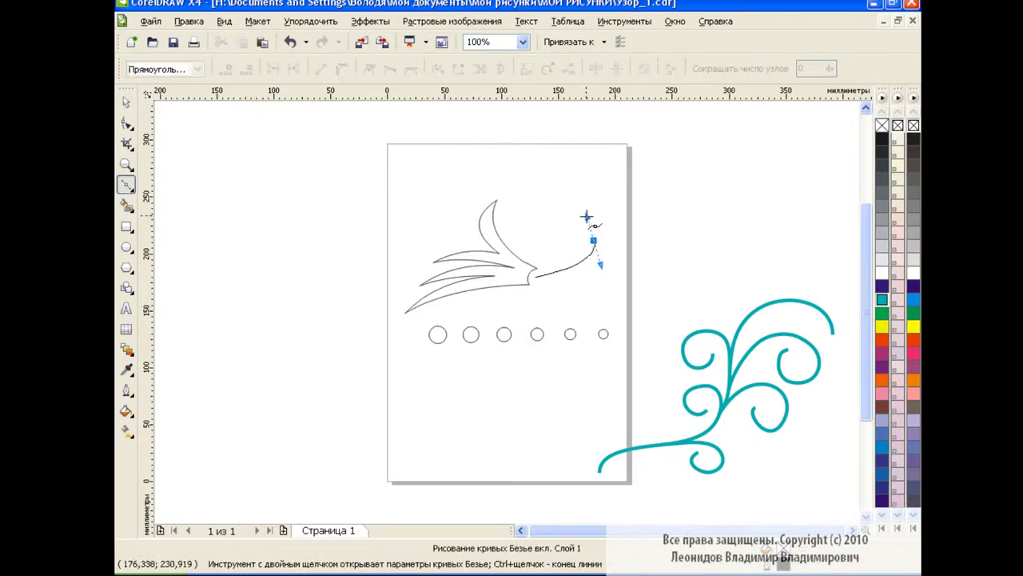
pyautogui.press('F10')
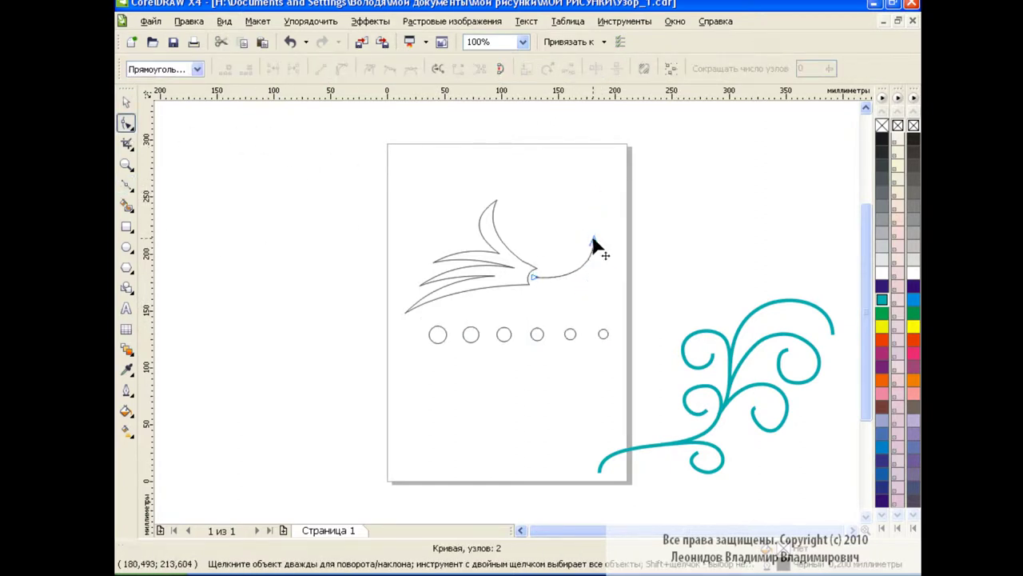
pyautogui.moveTo(593, 240); pyautogui.dragTo(627, 296)
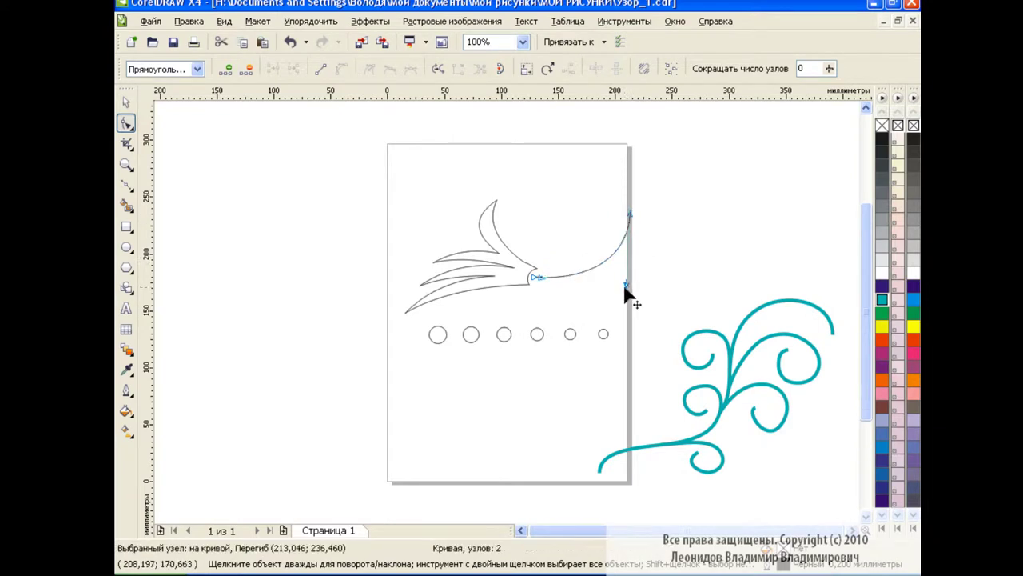
pyautogui.moveTo(538, 279); pyautogui.dragTo(562, 290)
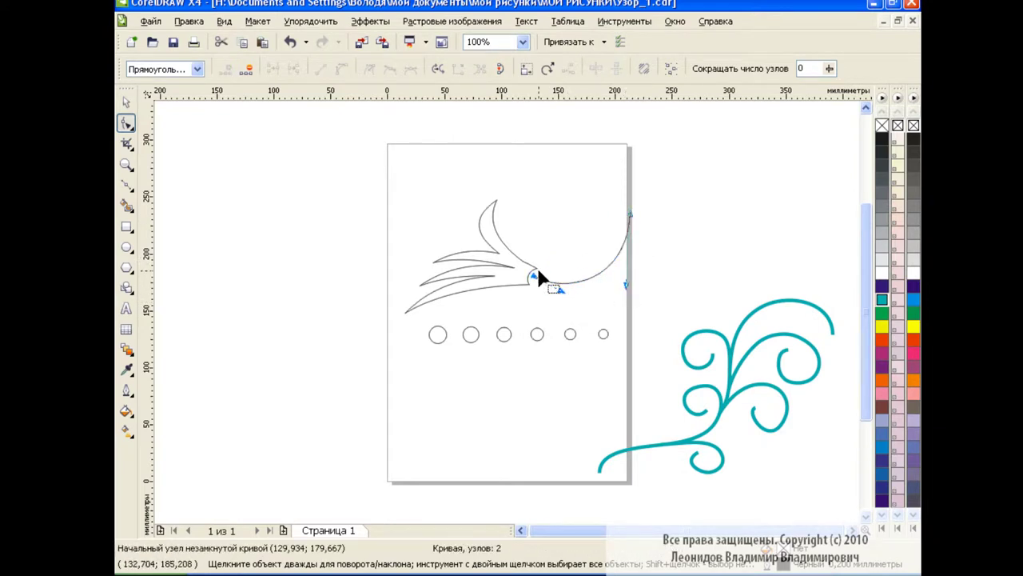
# - Attach the circle blend to the stem as a new path and spread it along the curve
pyautogui.click(126, 348)
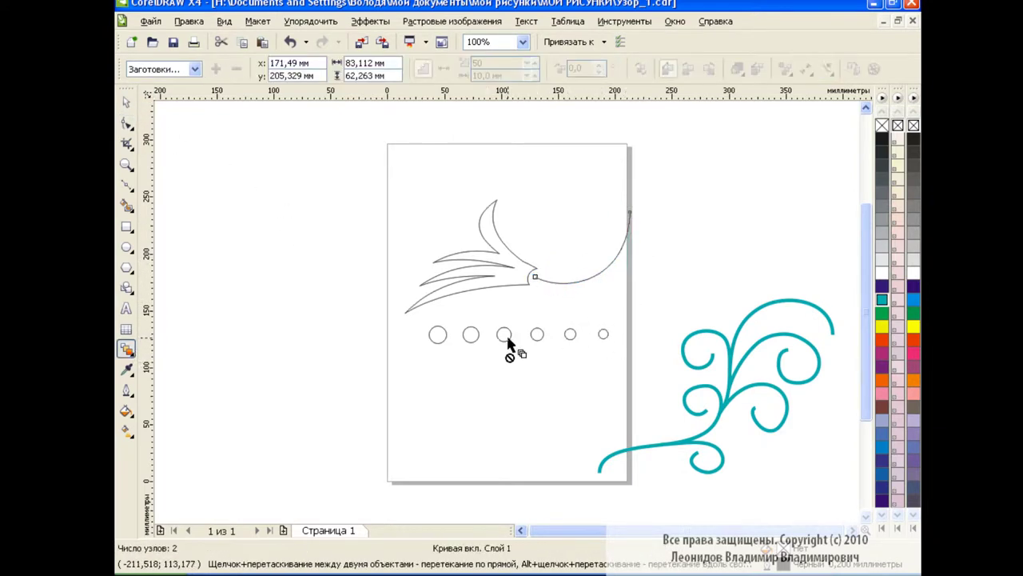
pyautogui.click(512, 340)
pyautogui.click(805, 69)
pyautogui.click(799, 90)
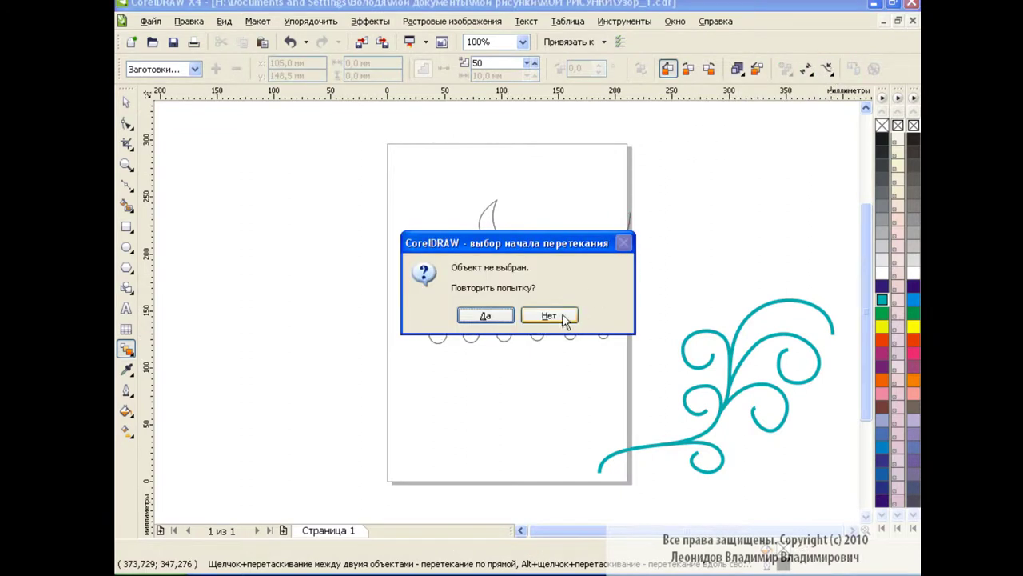
pyautogui.click(559, 317)
pyautogui.click(827, 69)
pyautogui.click(756, 89)
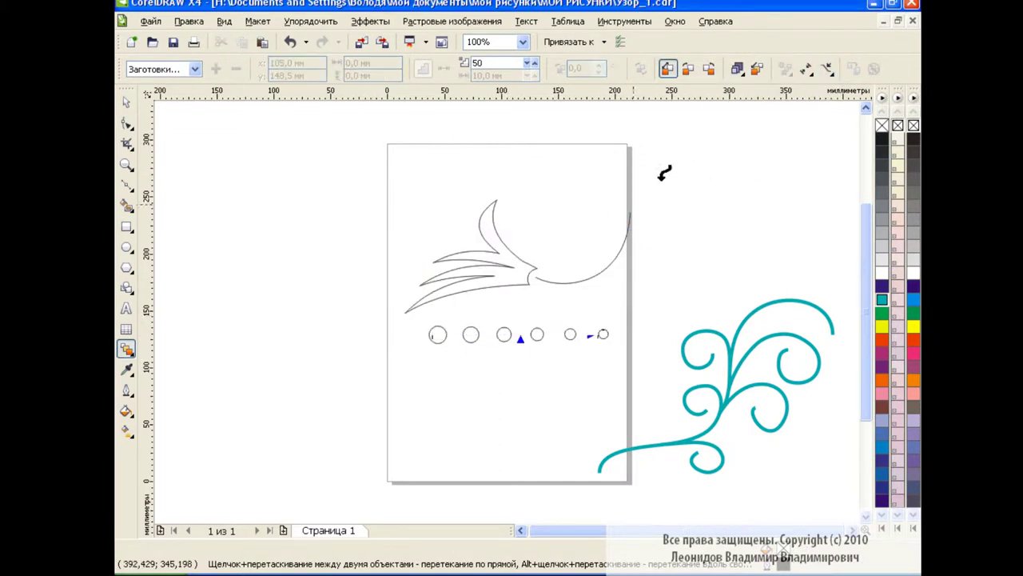
pyautogui.click(551, 278)
pyautogui.moveTo(585, 277); pyautogui.dragTo(642, 211)
pyautogui.press('space')
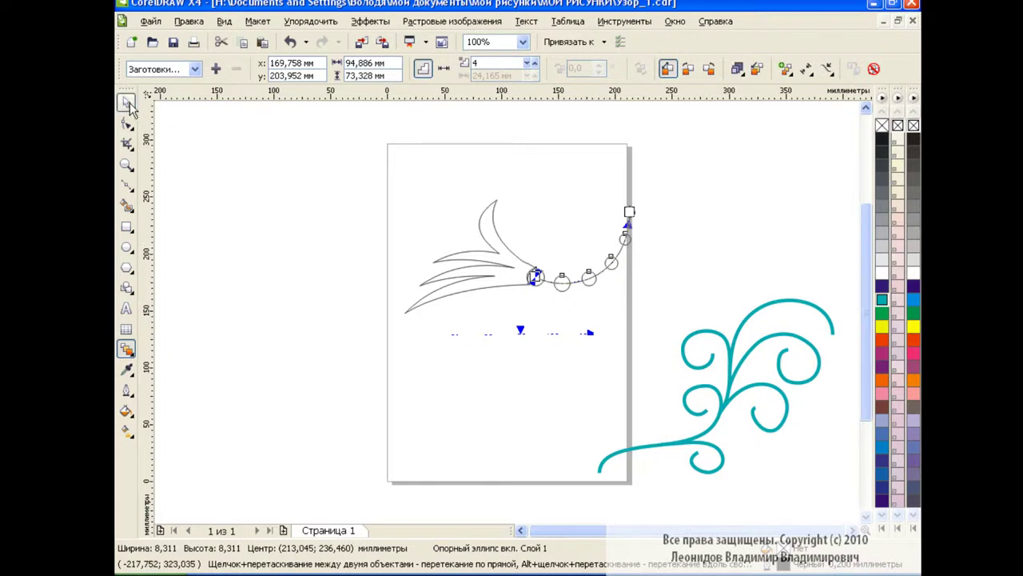
pyautogui.click(569, 374)
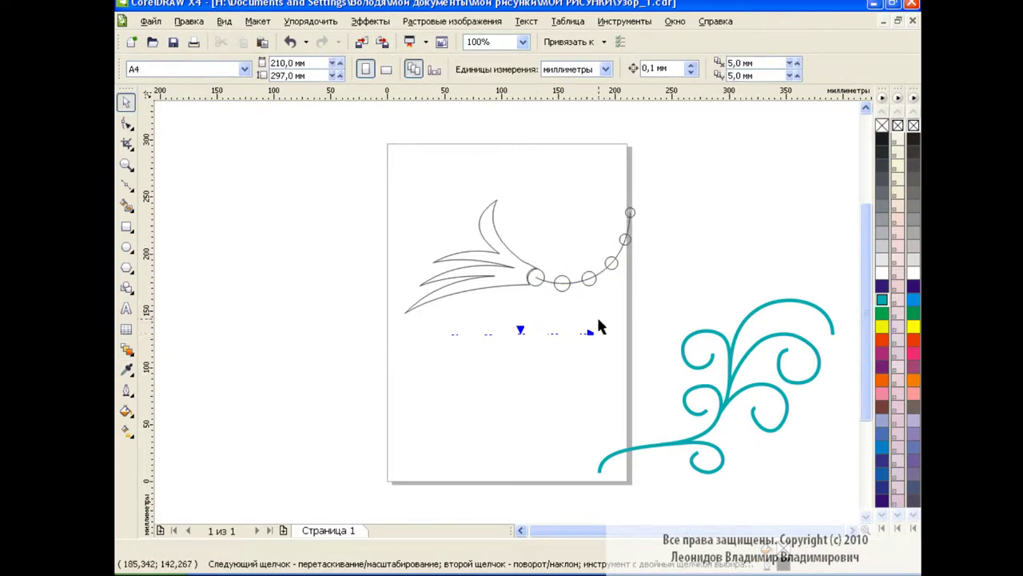
# - Apply Arrange > Break Apart Blend Group on Path to the circles
pyautogui.click(608, 266)
pyautogui.click(311, 20)
pyautogui.press('Escape')
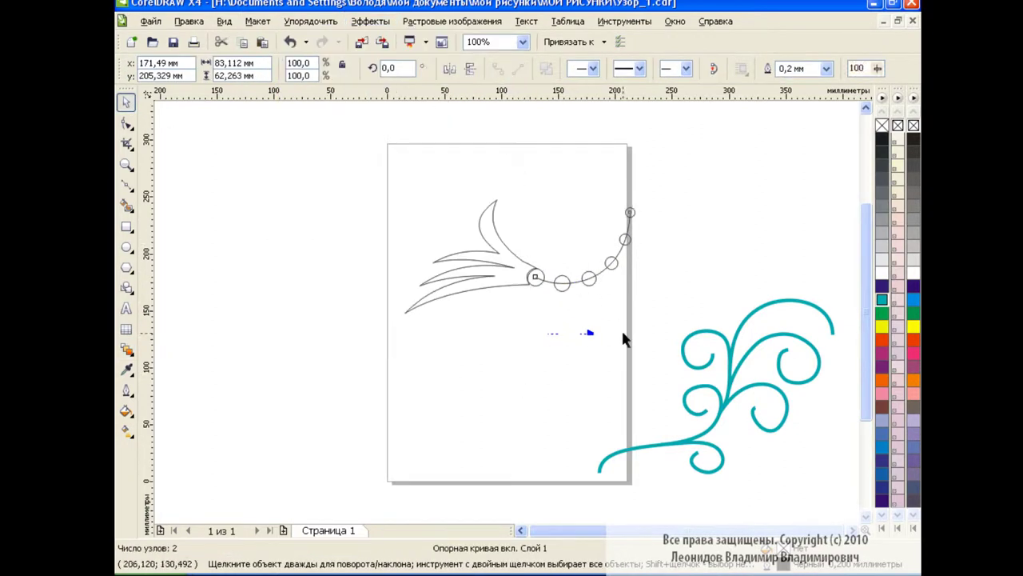
pyautogui.click(591, 282)
pyautogui.click(311, 21)
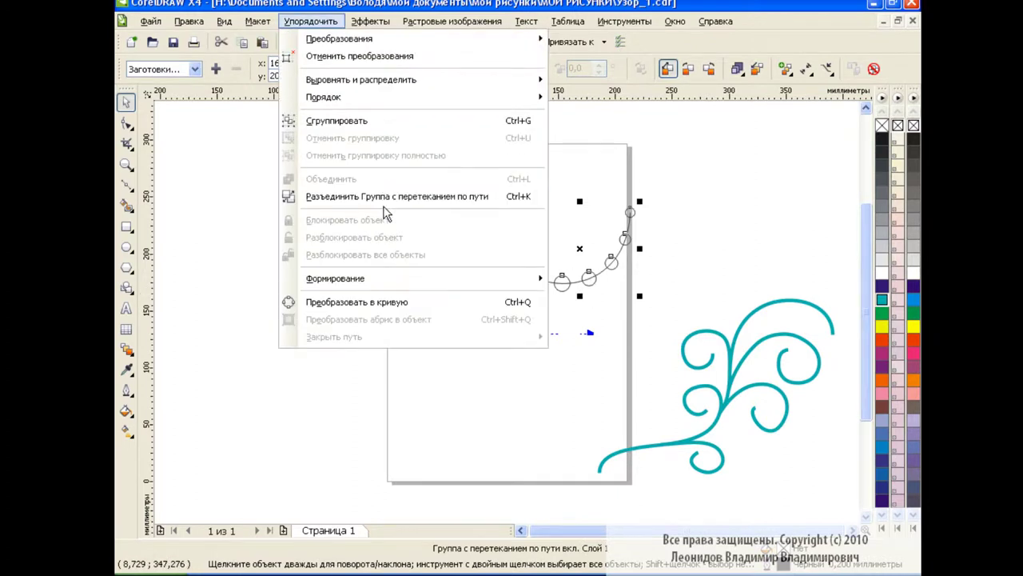
pyautogui.click(432, 194)
pyautogui.click(575, 280)
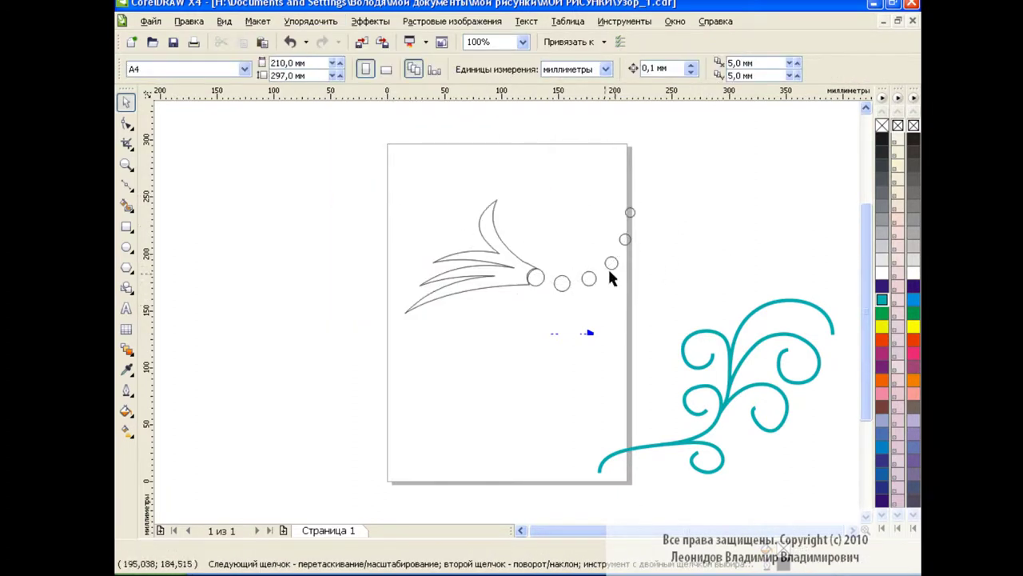
# - Combine the leaves and circles into one shape filled teal
pyautogui.click(536, 278)
pyautogui.moveTo(536, 277); pyautogui.dragTo(539, 279)
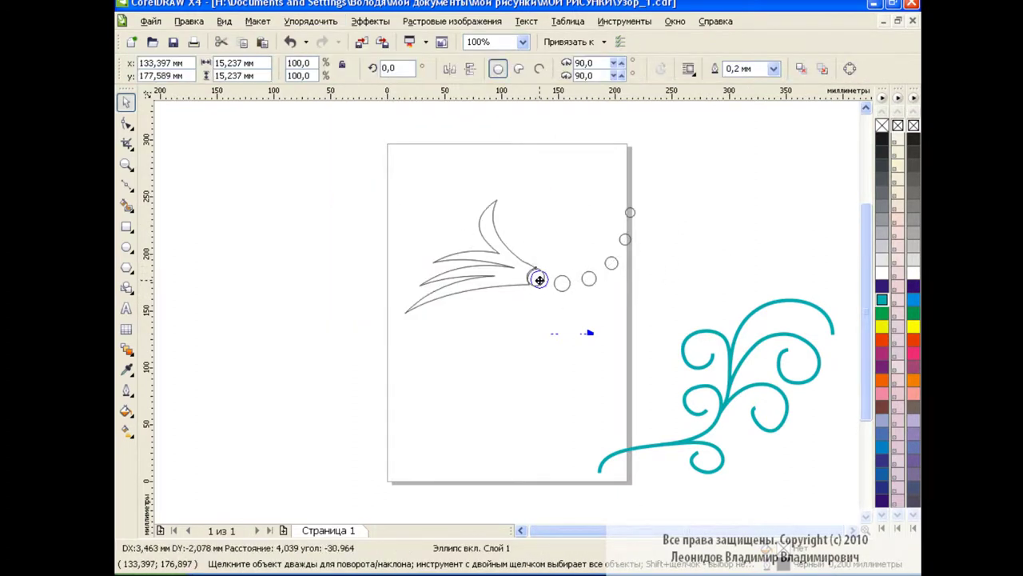
pyautogui.click(572, 323)
pyautogui.moveTo(344, 153); pyautogui.dragTo(640, 347)
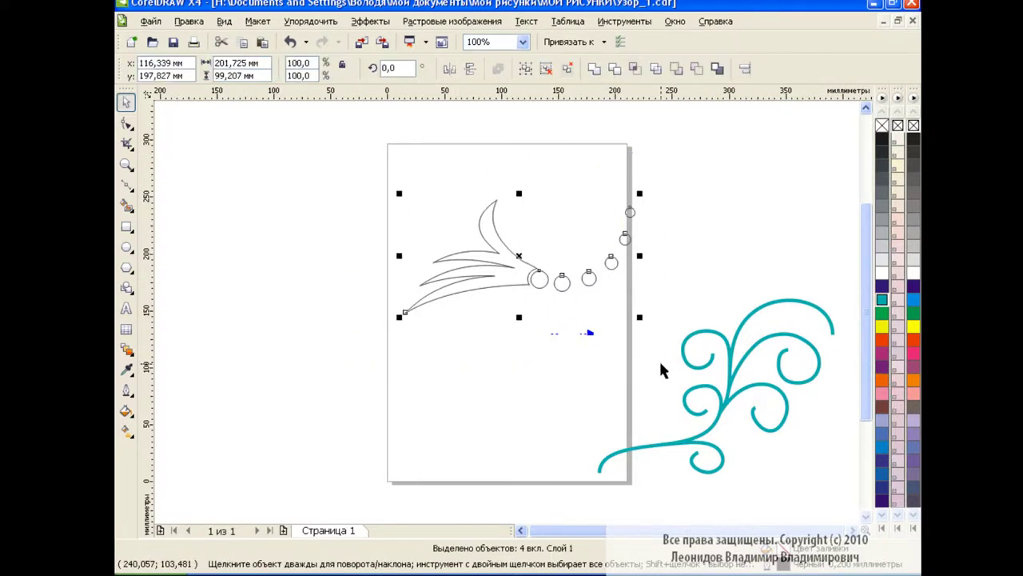
pyautogui.click(596, 74)
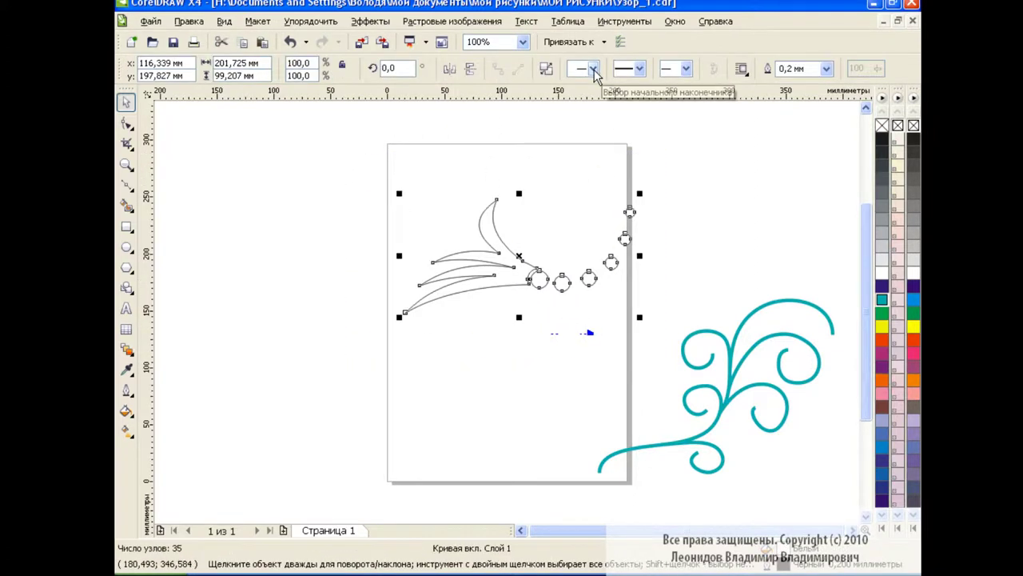
pyautogui.click(882, 301)
# - Remove the outline, shrink to about 51.6%, and move it off the page's top-left
pyautogui.rightClick(882, 126)
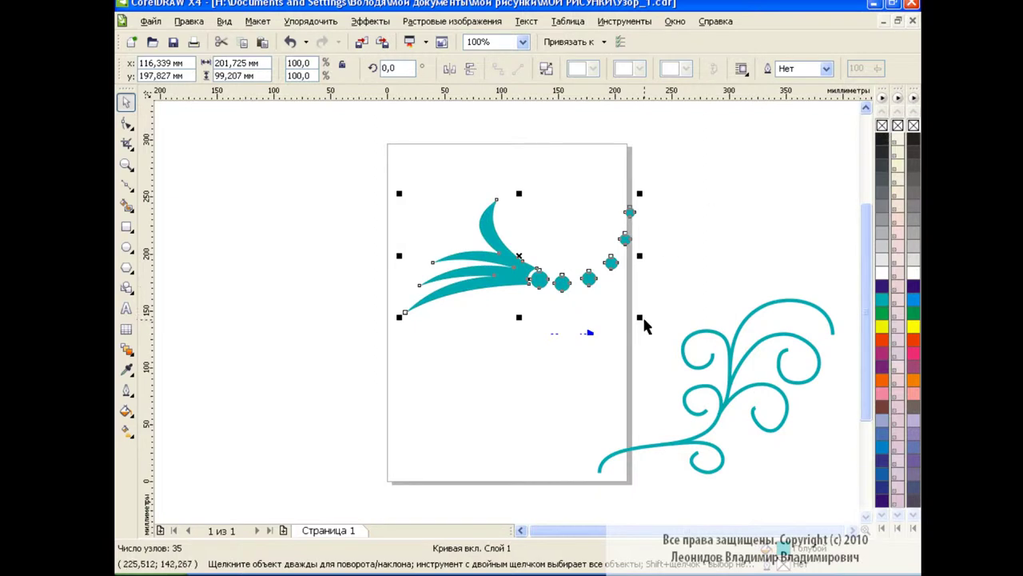
pyautogui.moveTo(640, 317); pyautogui.dragTo(528, 262)
pyautogui.moveTo(460, 228); pyautogui.dragTo(219, 141)
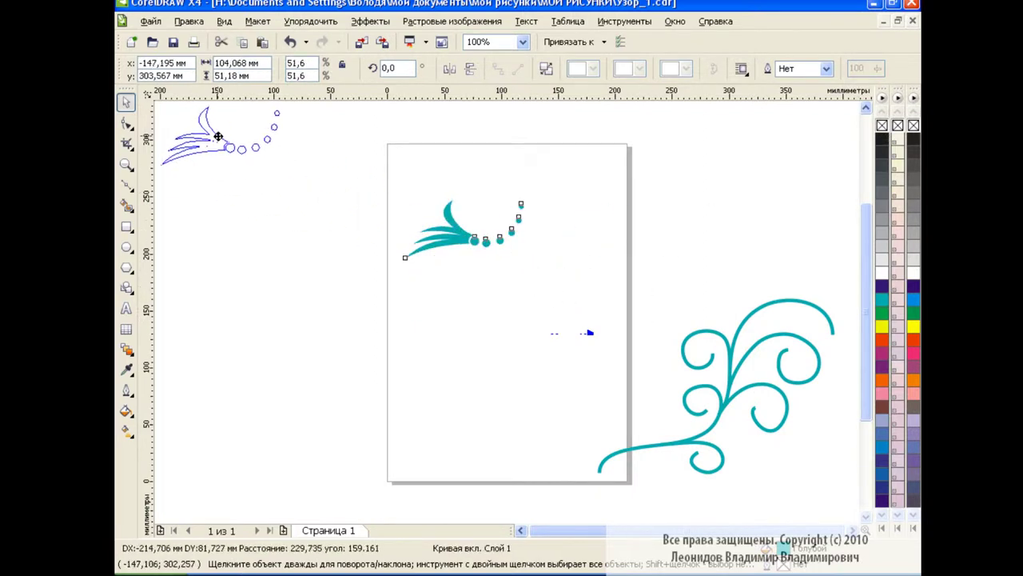
pyautogui.click(366, 168)
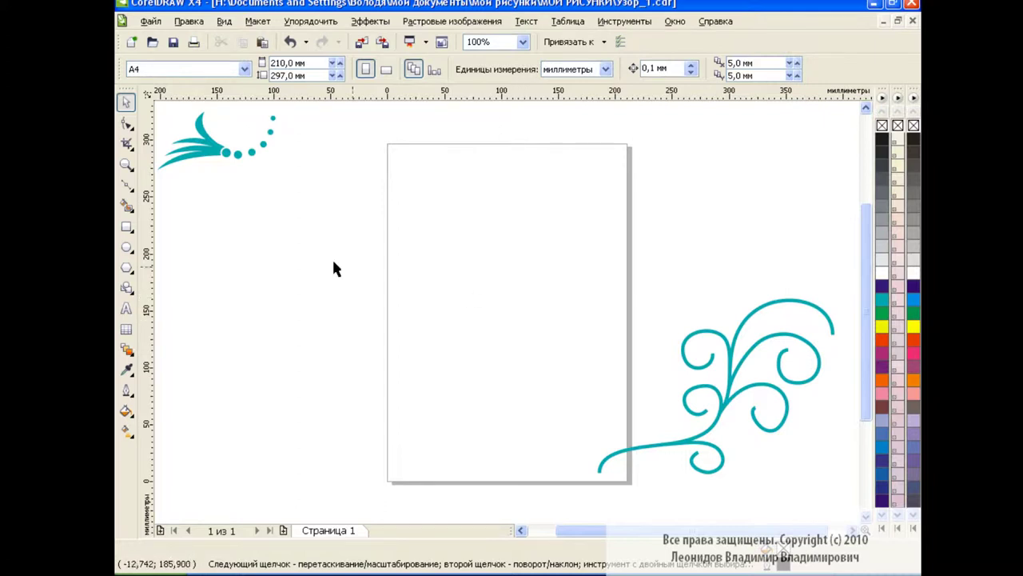
# - Draw a closed Bezier curve and bend it into a thin arch
pyautogui.press('F5')
pyautogui.moveTo(435, 289); pyautogui.dragTo(359, 322)
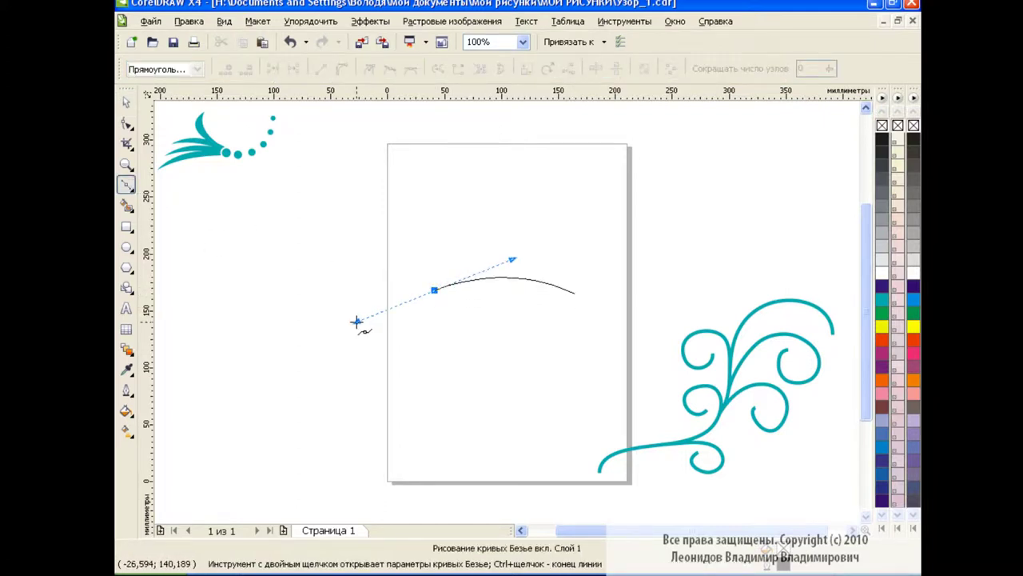
pyautogui.click(574, 292)
pyautogui.press('F10')
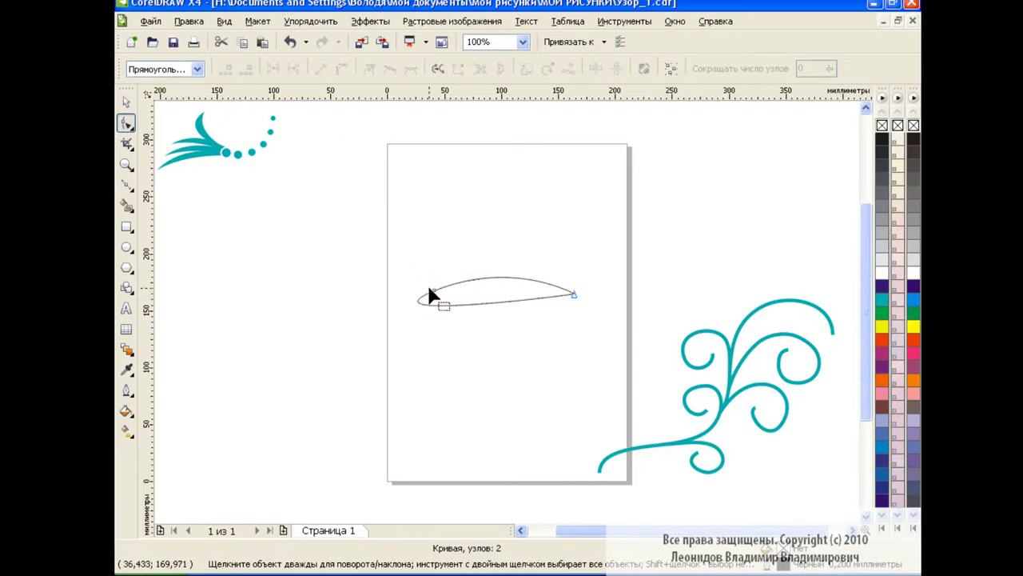
pyautogui.click(434, 289)
pyautogui.moveTo(354, 324)
pyautogui.mouseDown()
pyautogui.moveTo(495, 228)
pyautogui.moveTo(482, 229)
pyautogui.mouseUp()
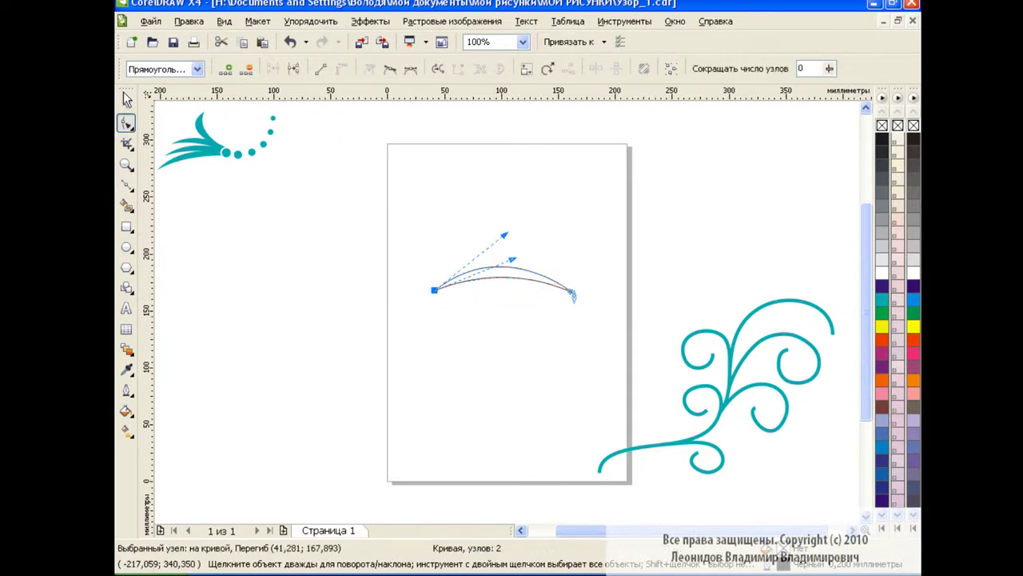
pyautogui.press('space')
# - Fill the arch teal with no outline, then shrink and place it under the ornament
pyautogui.moveTo(427, 278); pyautogui.dragTo(346, 278)
pyautogui.click(882, 301)
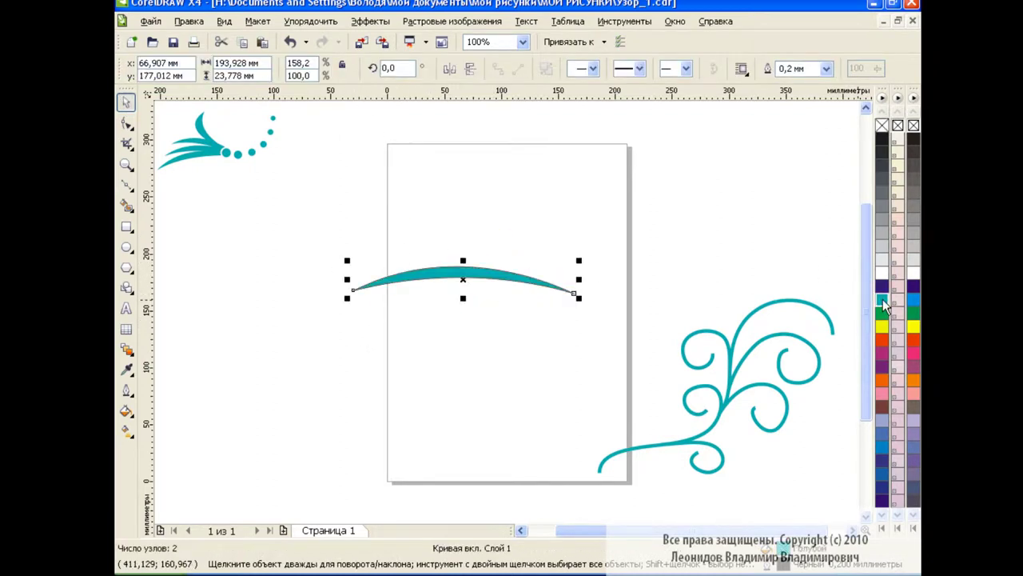
pyautogui.rightClick(882, 126)
pyautogui.moveTo(463, 279); pyautogui.dragTo(261, 189)
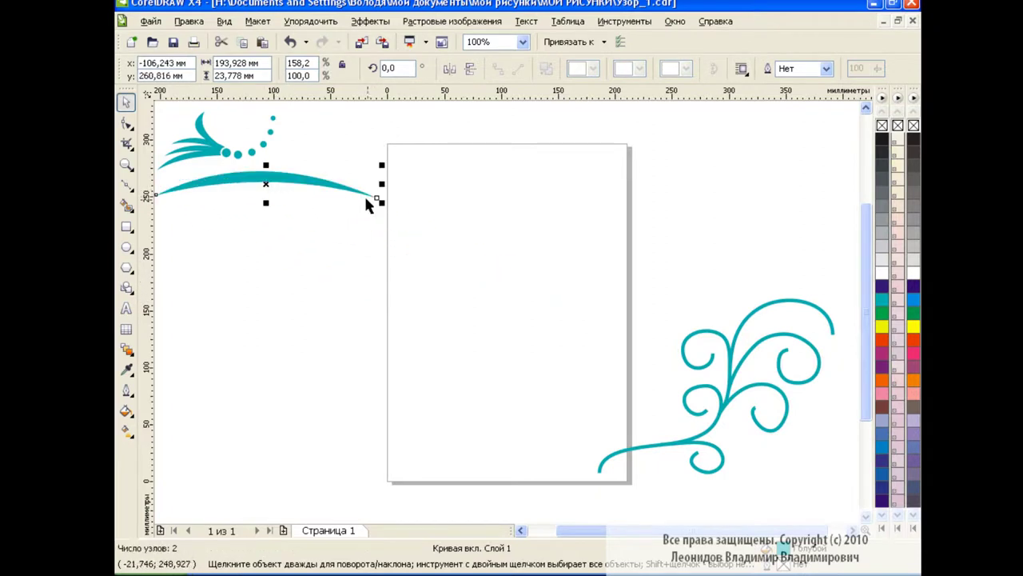
pyautogui.moveTo(371, 200); pyautogui.dragTo(296, 194)
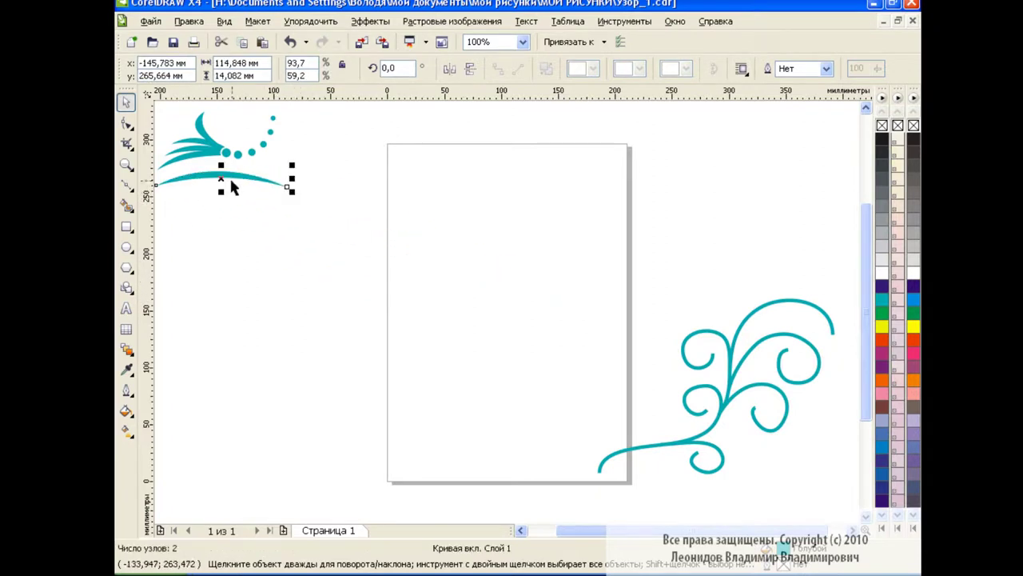
pyautogui.moveTo(220, 176); pyautogui.dragTo(232, 184)
pyautogui.click(480, 304)
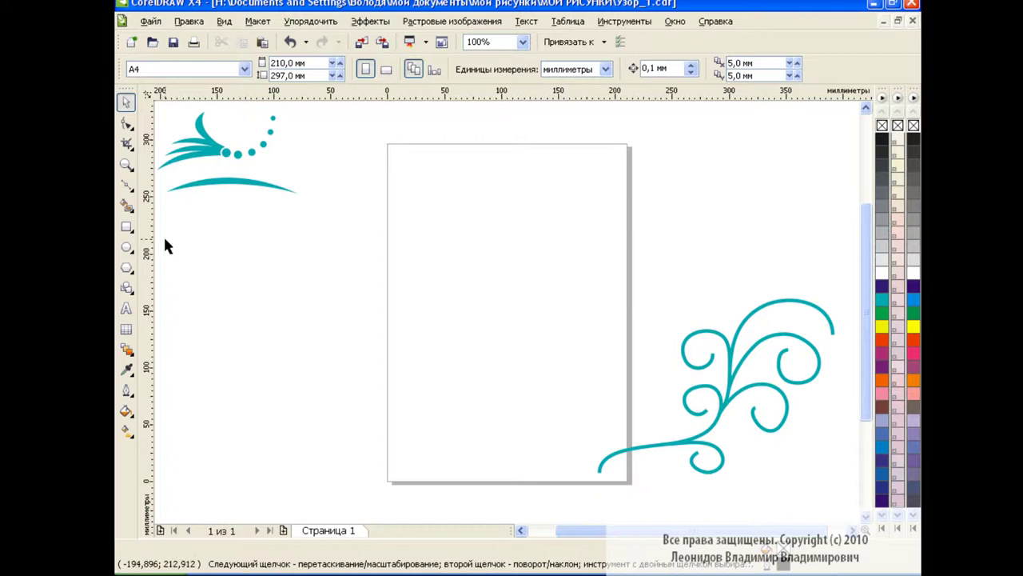
# - Draw a two-node pointed leaf mid-page with a symmetrical bottom node
pyautogui.click(126, 184)
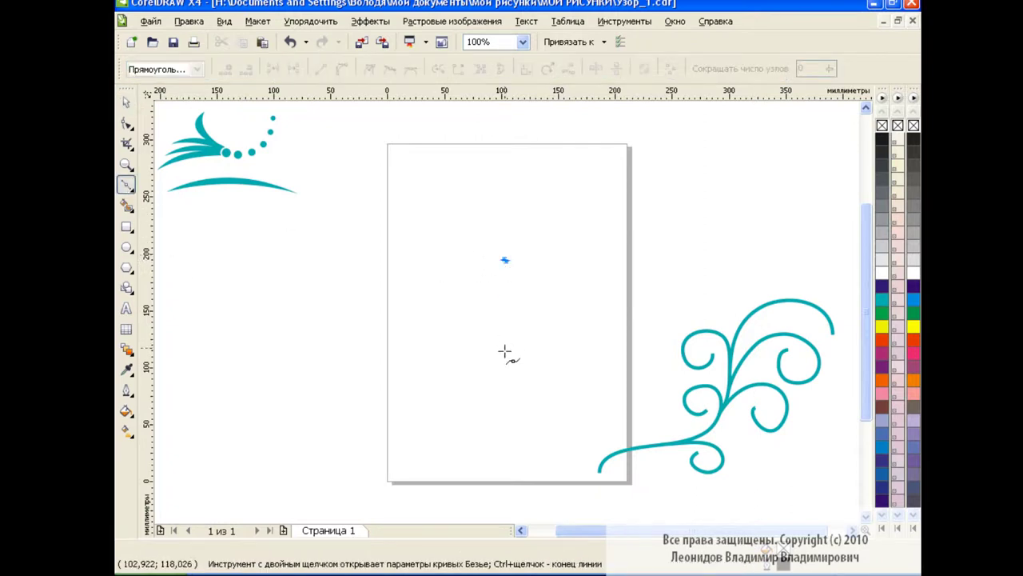
pyautogui.moveTo(504, 354); pyautogui.dragTo(546, 397)
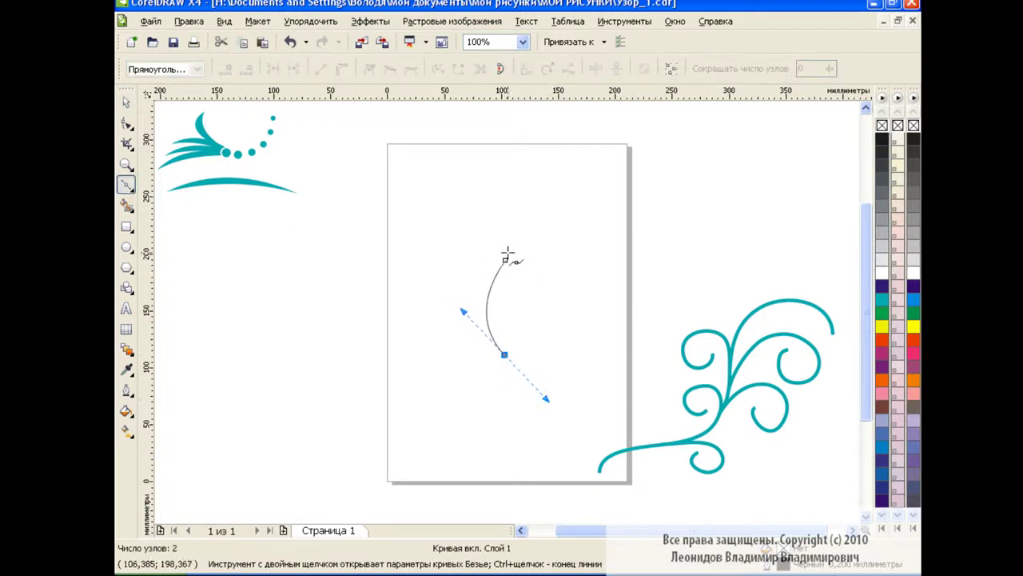
pyautogui.click(505, 257)
pyautogui.click(127, 122)
pyautogui.click(505, 354)
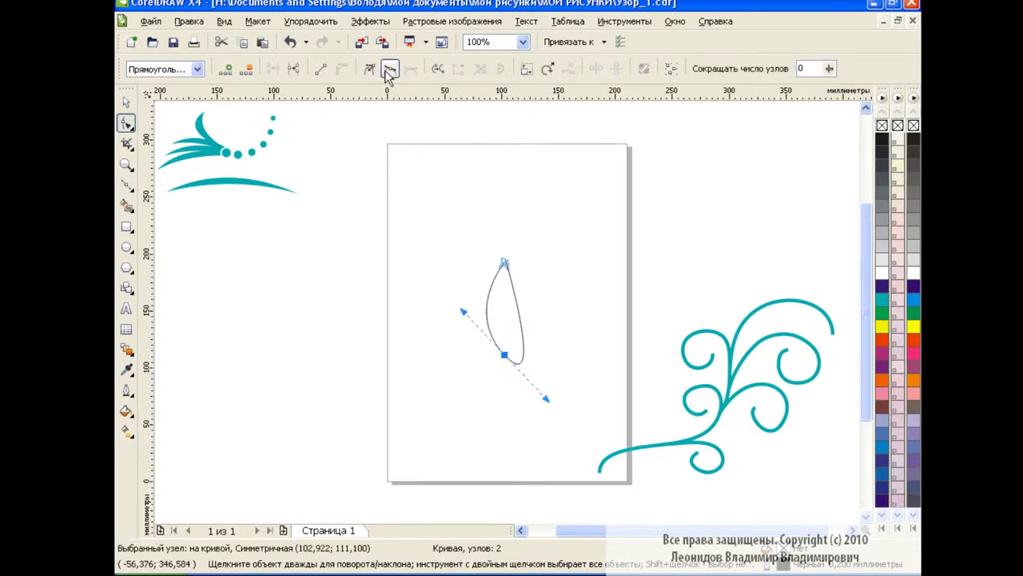
pyautogui.moveTo(546, 397); pyautogui.dragTo(546, 321)
pyautogui.moveTo(503, 355); pyautogui.dragTo(505, 357)
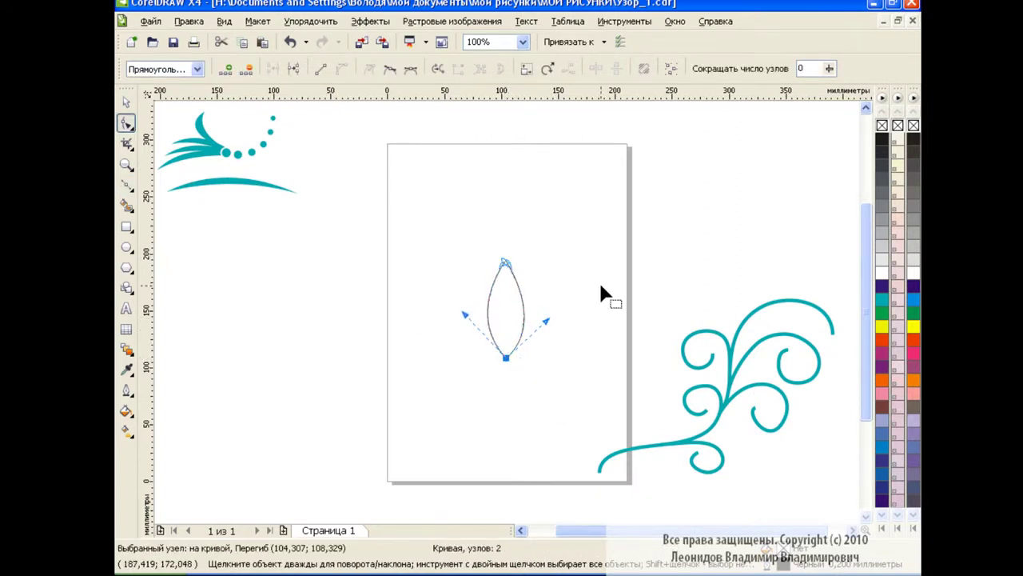
pyautogui.press('space')
pyautogui.click(385, 339)
# - Park a copy of the leaf off-page right and narrow another copy inside the original
pyautogui.click(512, 327)
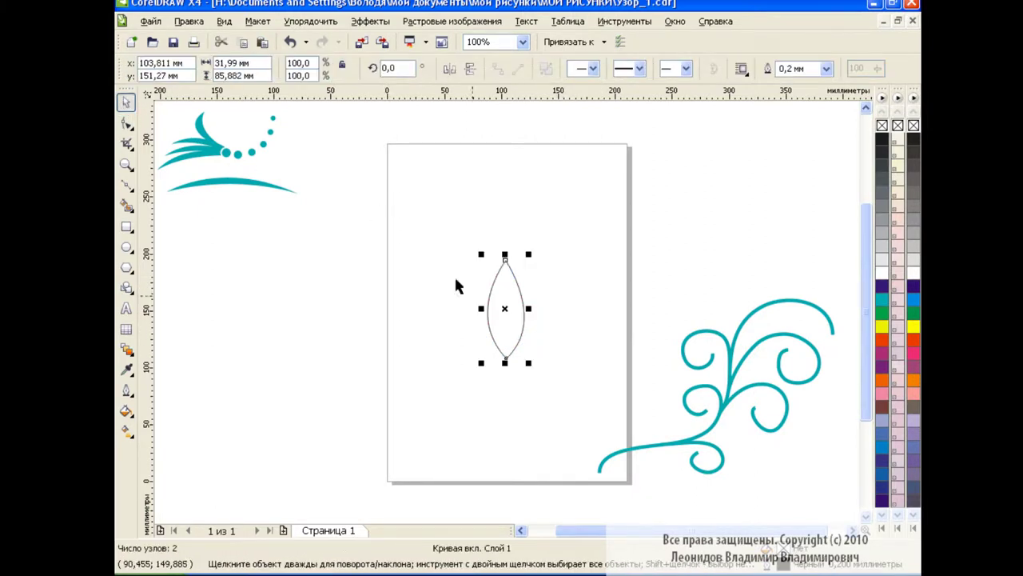
pyautogui.click(243, 44)
pyautogui.hotkey('ctrl', 'v')
pyautogui.moveTo(512, 319); pyautogui.dragTo(823, 160)
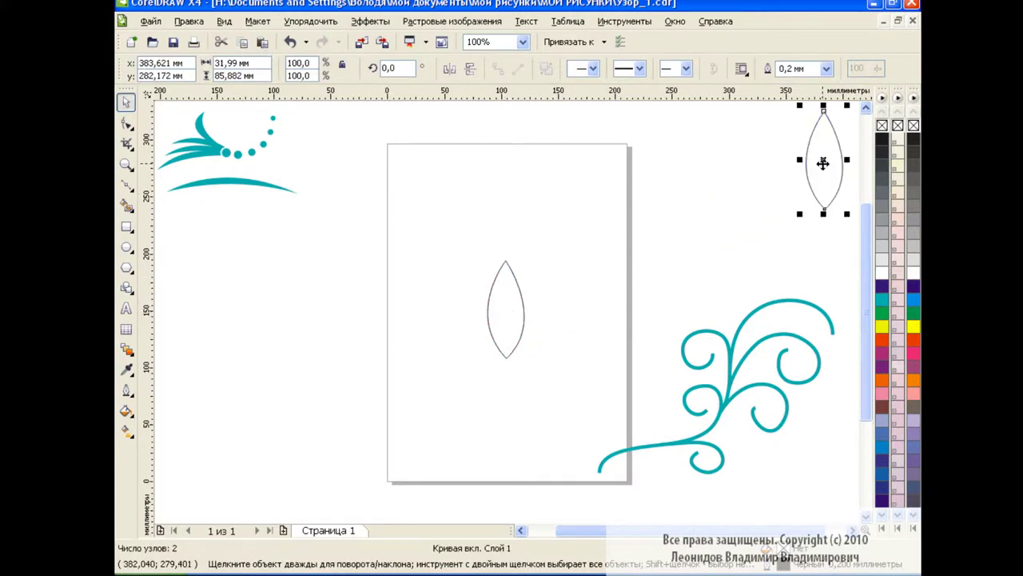
pyautogui.click(518, 307)
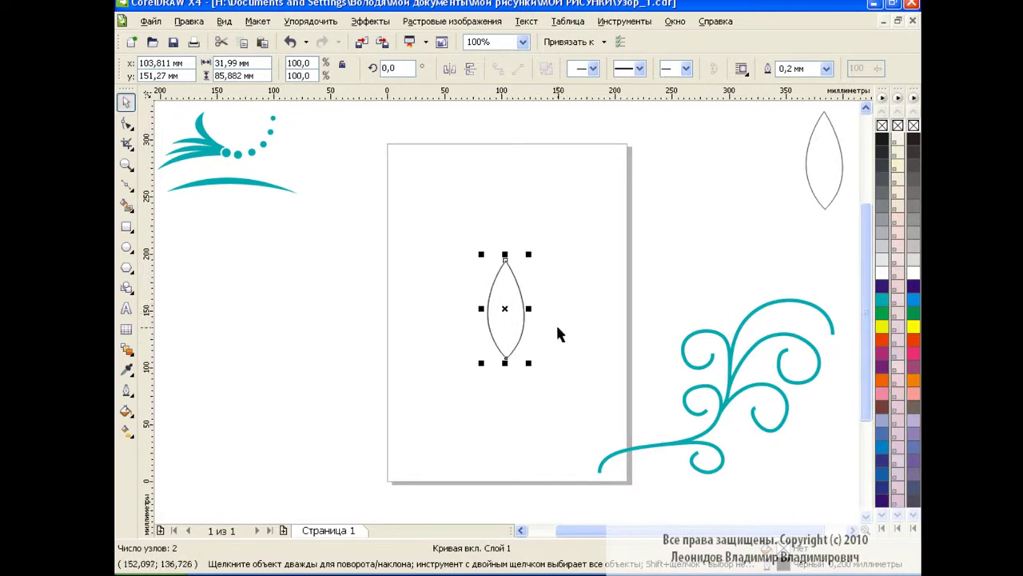
pyautogui.moveTo(529, 308); pyautogui.dragTo(506, 309)
pyautogui.moveTo(493, 363)
pyautogui.mouseDown()
pyautogui.moveTo(505, 290)
pyautogui.moveTo(502, 352)
pyautogui.mouseUp()
pyautogui.moveTo(504, 303); pyautogui.dragTo(505, 298)
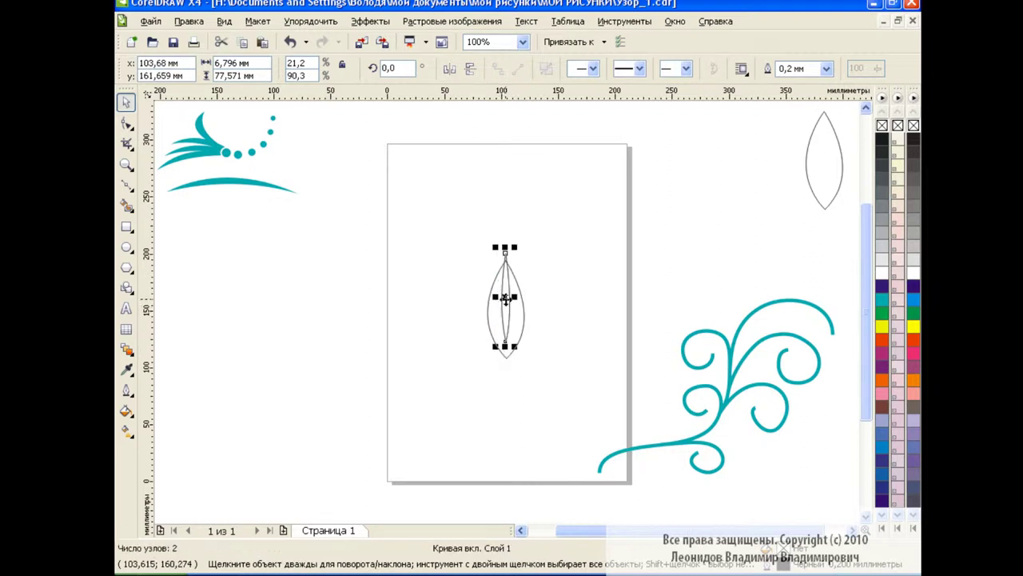
pyautogui.click(604, 258)
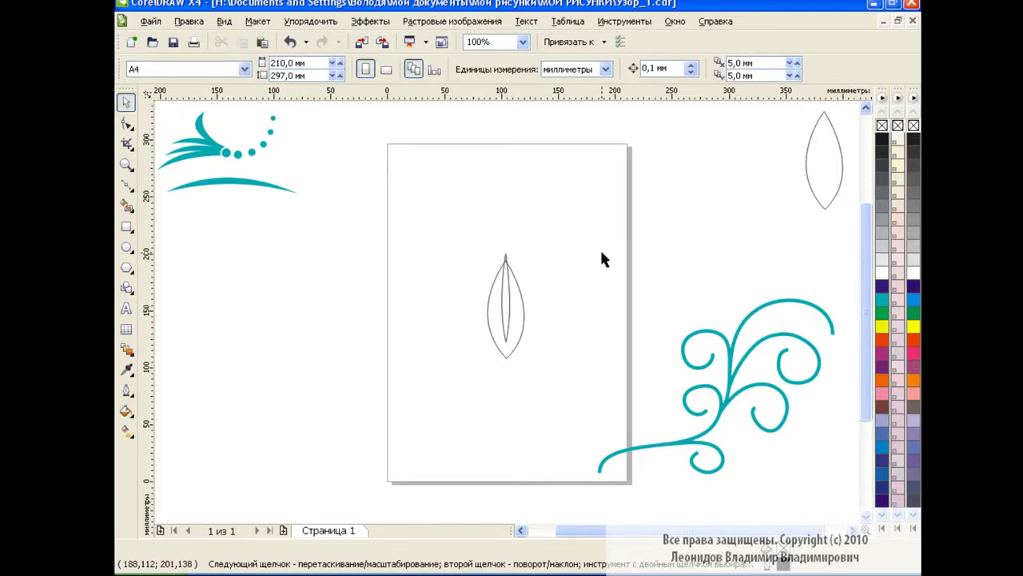
# - Smart Fill the band between the leaf outlines, move it off them and colour it teal
pyautogui.click(126, 205)
pyautogui.click(329, 69)
pyautogui.click(351, 112)
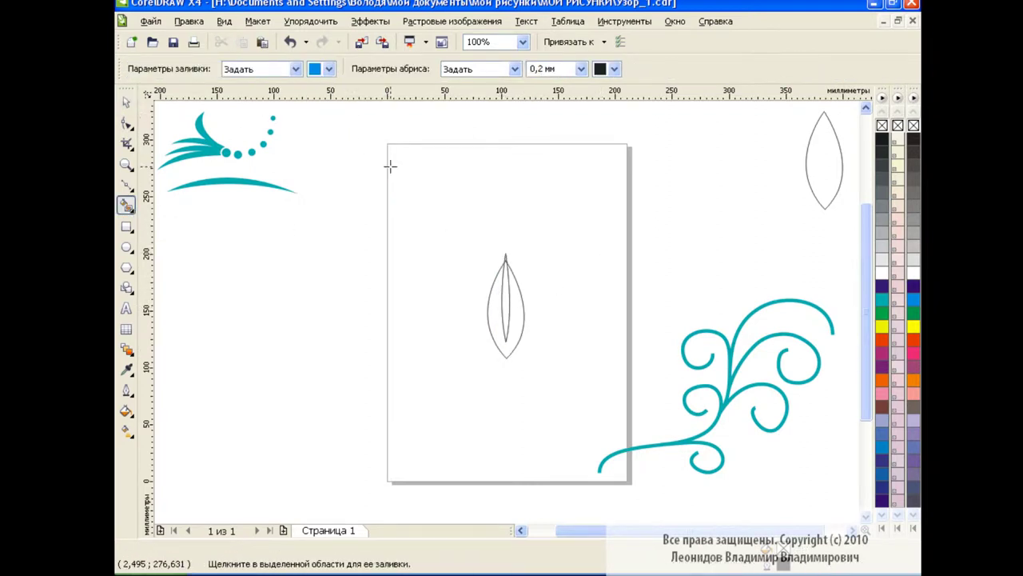
pyautogui.click(516, 305)
pyautogui.click(328, 69)
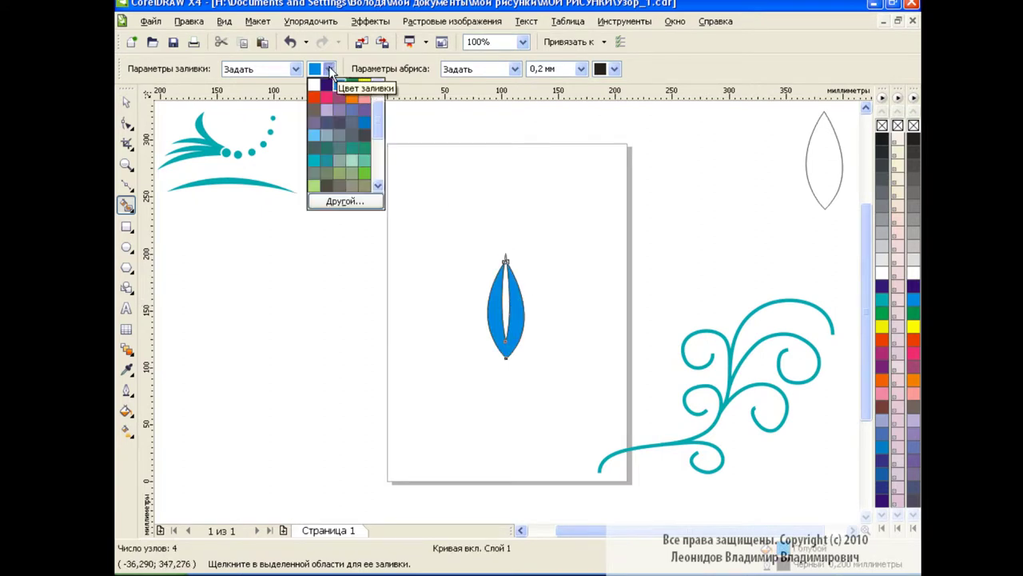
pyautogui.click(330, 70)
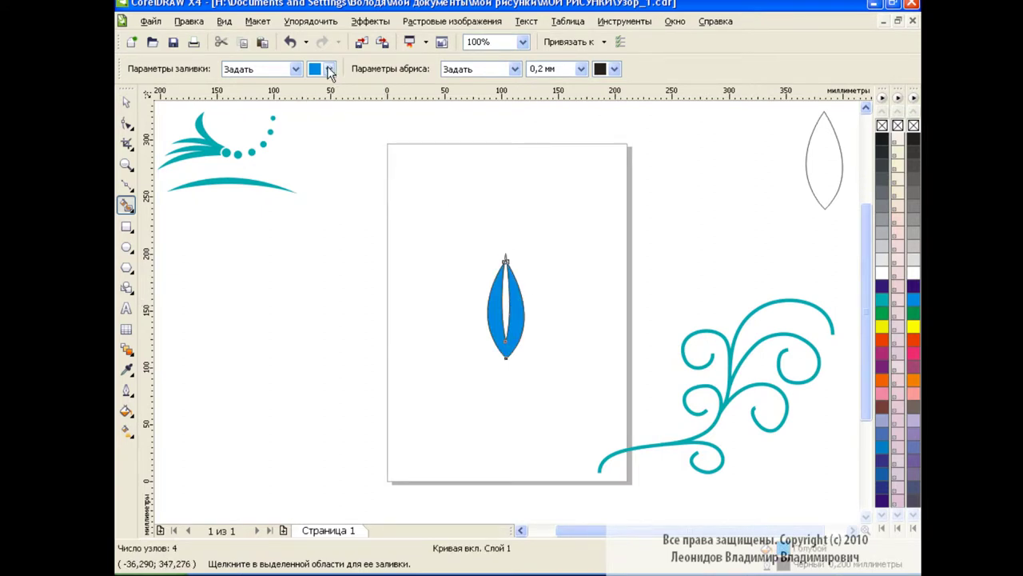
pyautogui.press('space')
pyautogui.moveTo(523, 313); pyautogui.dragTo(605, 283)
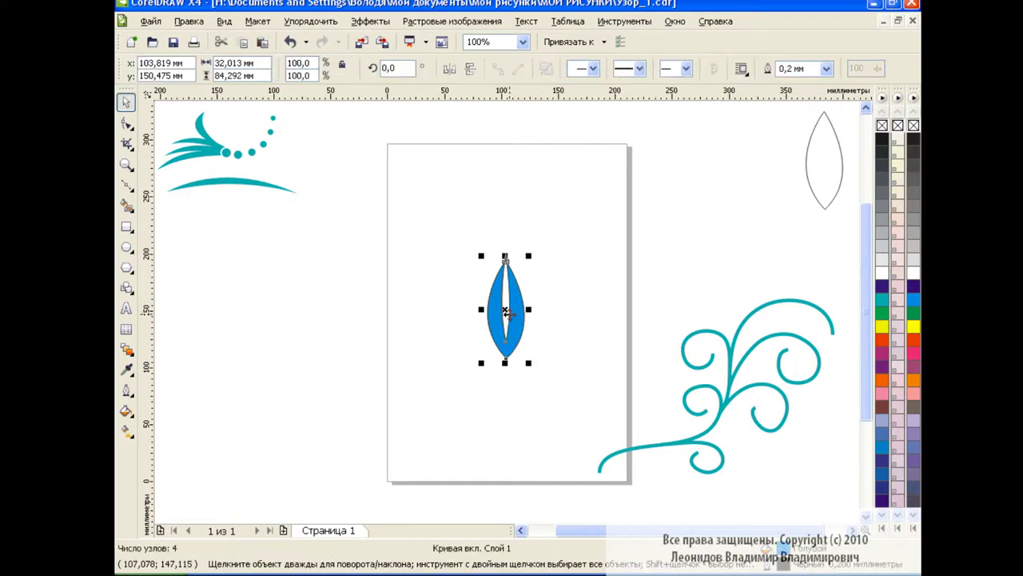
pyautogui.click(882, 303)
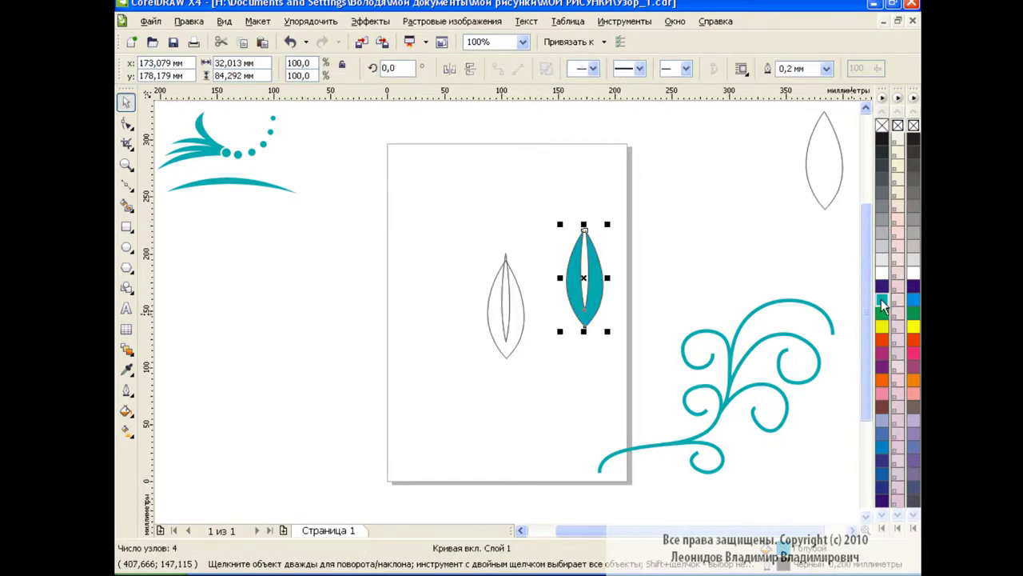
# - Delete the leftover outline leaf beneath the teal leaf
pyautogui.press('space')
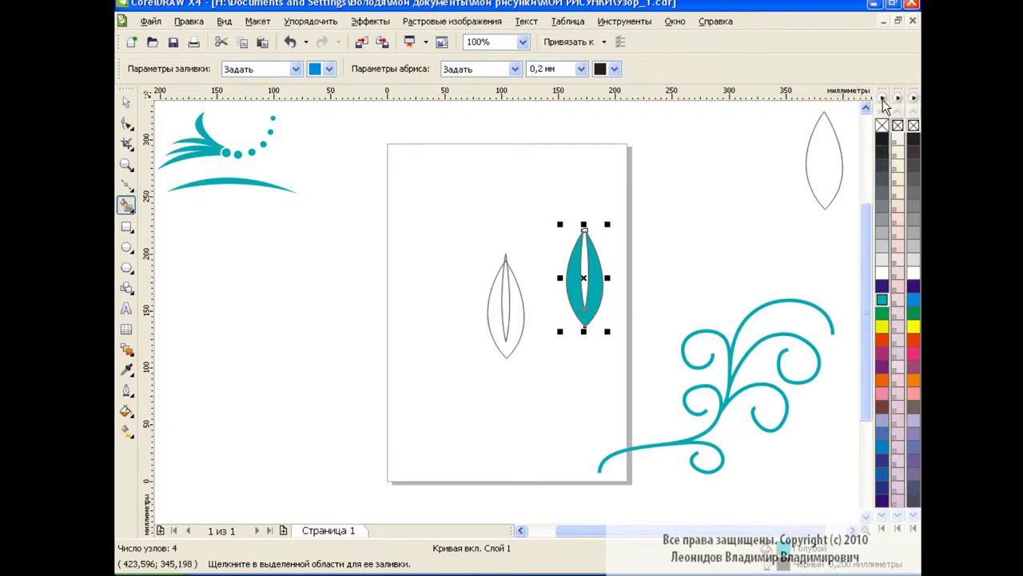
pyautogui.press('space')
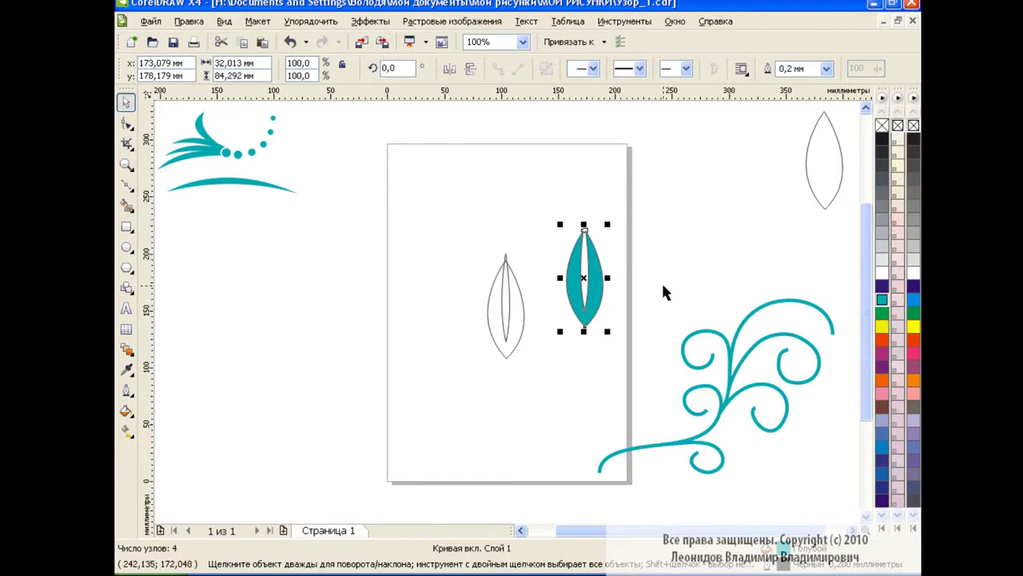
pyautogui.click(662, 254)
pyautogui.click(585, 280)
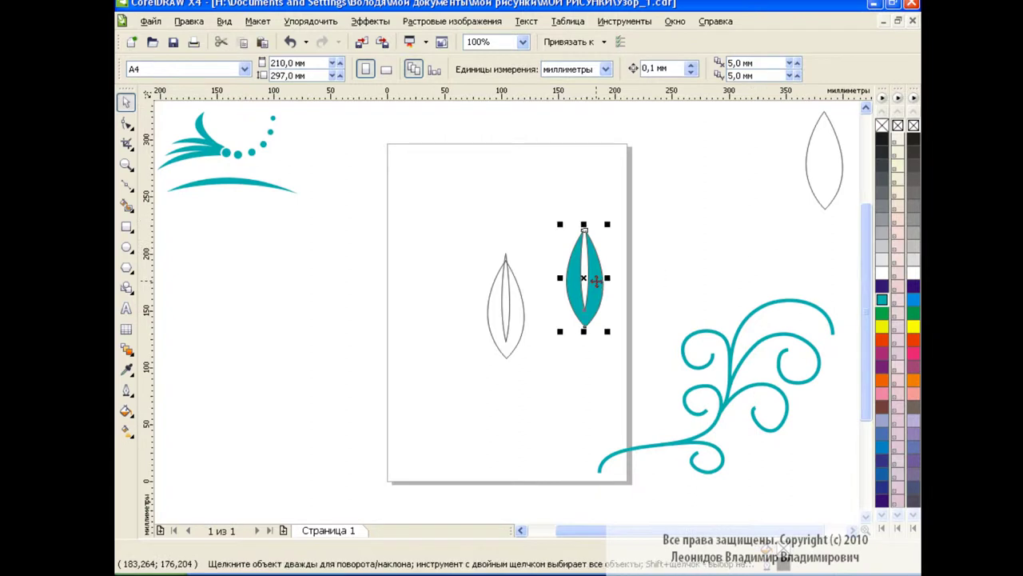
pyautogui.click(506, 312)
pyautogui.press('Delete')
# - Centre the teal leaf on the page and remove its outline
pyautogui.click(585, 280)
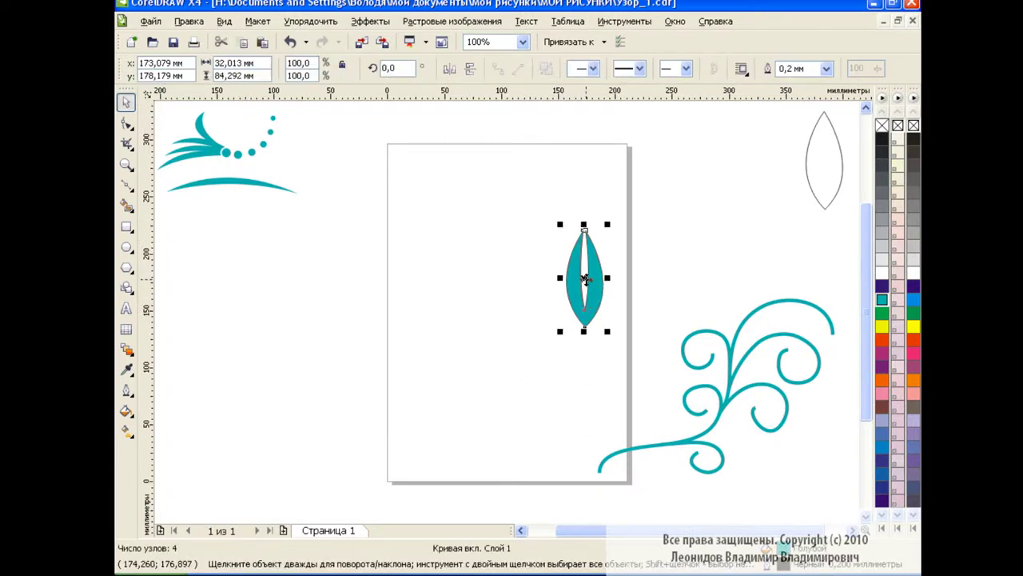
pyautogui.moveTo(584, 280); pyautogui.dragTo(517, 292)
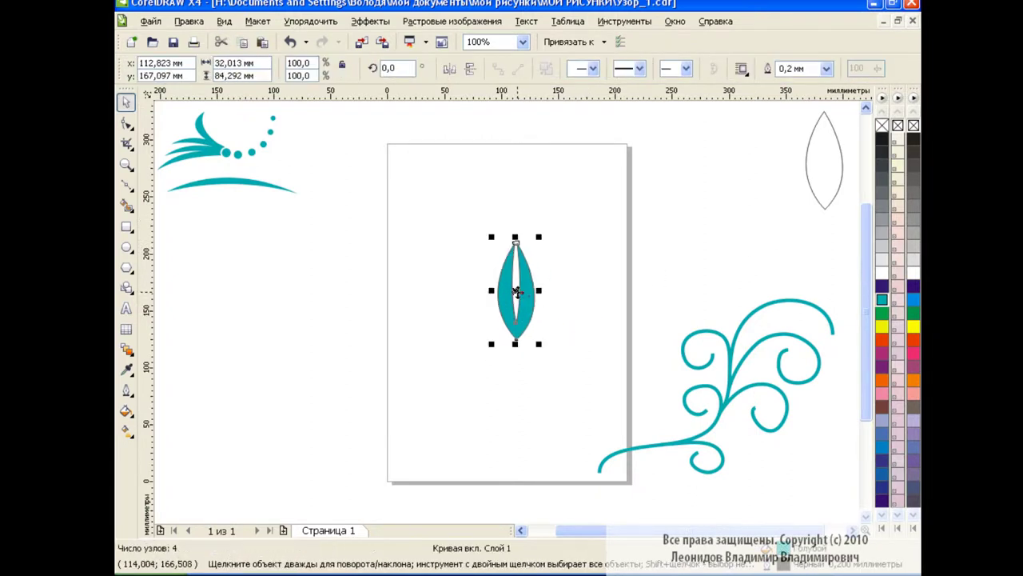
pyautogui.rightClick(882, 126)
pyautogui.click(591, 304)
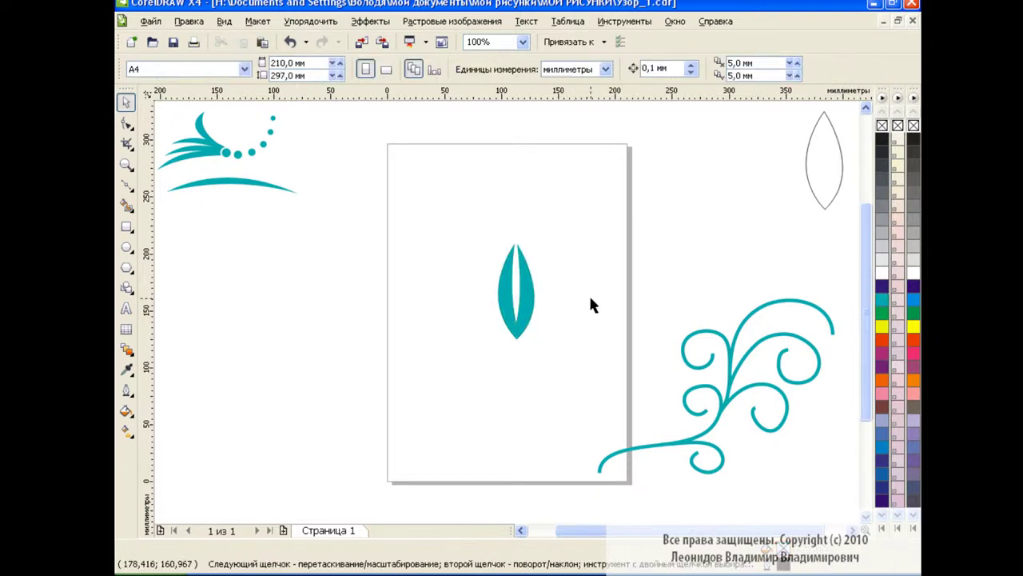
# - Twist the teal leaf into a curled flame using Interactive Distort in Twister mode
pyautogui.click(525, 317)
pyautogui.click(138, 349)
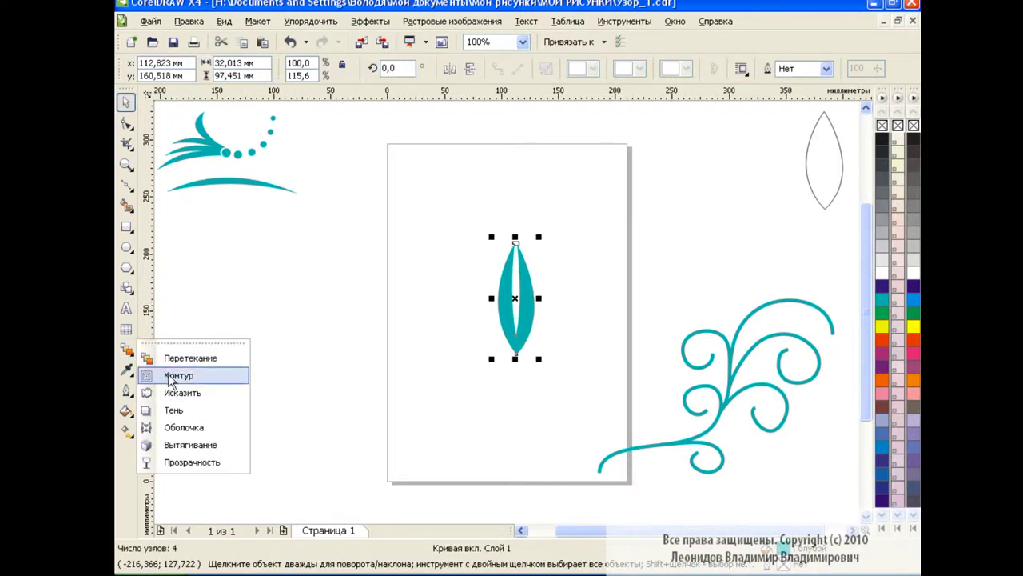
pyautogui.click(188, 391)
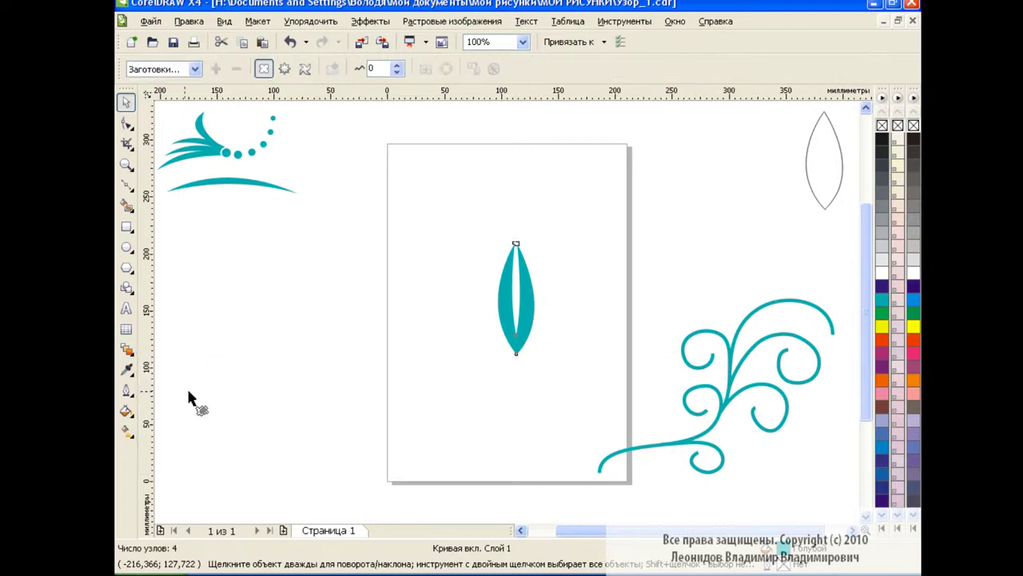
pyautogui.click(305, 69)
pyautogui.moveTo(520, 299); pyautogui.dragTo(538, 316)
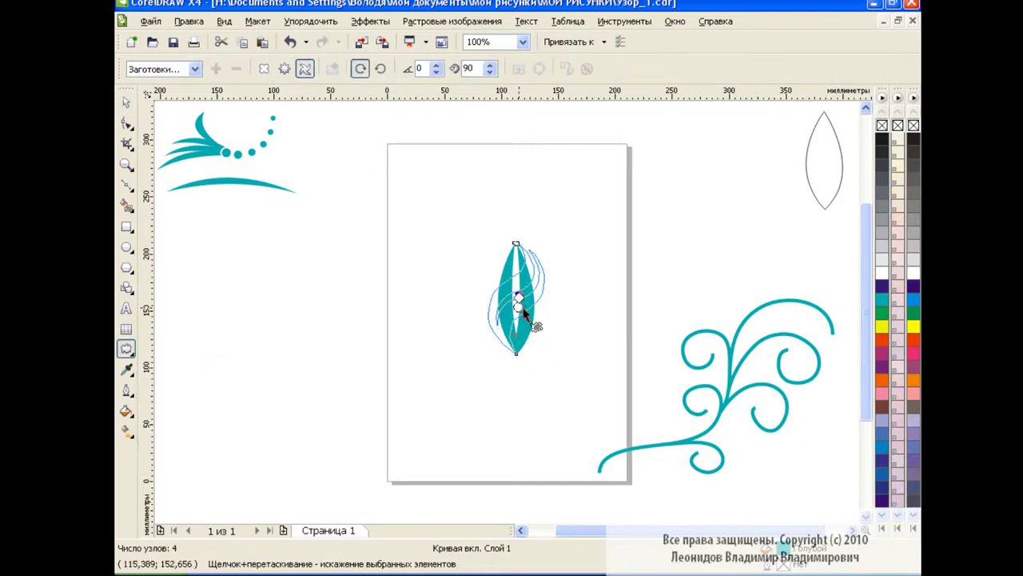
pyautogui.moveTo(537, 315)
pyautogui.mouseDown()
pyautogui.moveTo(541, 329)
pyautogui.moveTo(304, 288)
pyautogui.moveTo(204, 256)
pyautogui.mouseUp()
# - Move the twisted leaf to the left of the page, below the crescent
pyautogui.press('space')
pyautogui.click(665, 276)
pyautogui.click(529, 313)
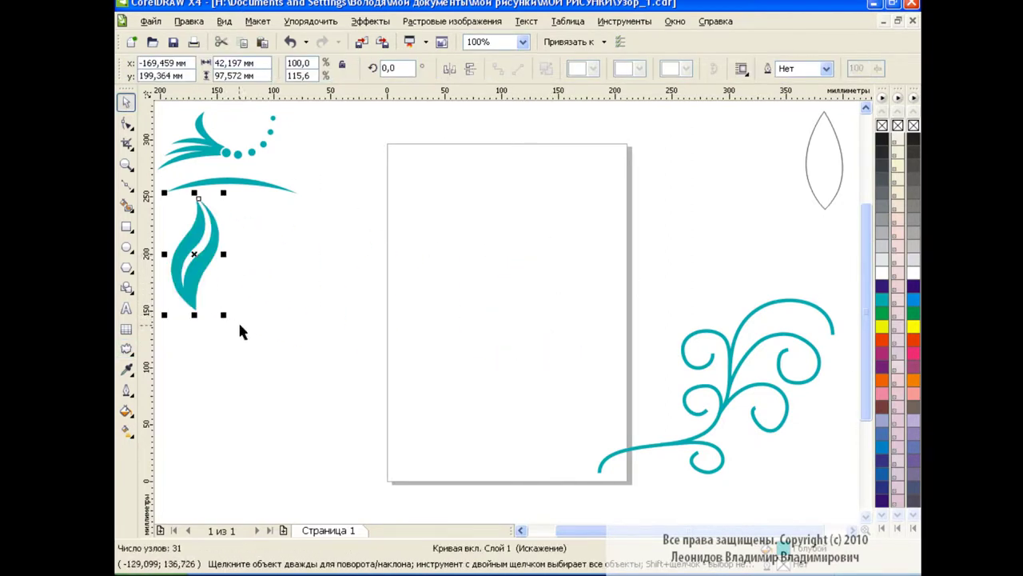
pyautogui.moveTo(224, 313); pyautogui.dragTo(207, 276)
pyautogui.click(209, 244)
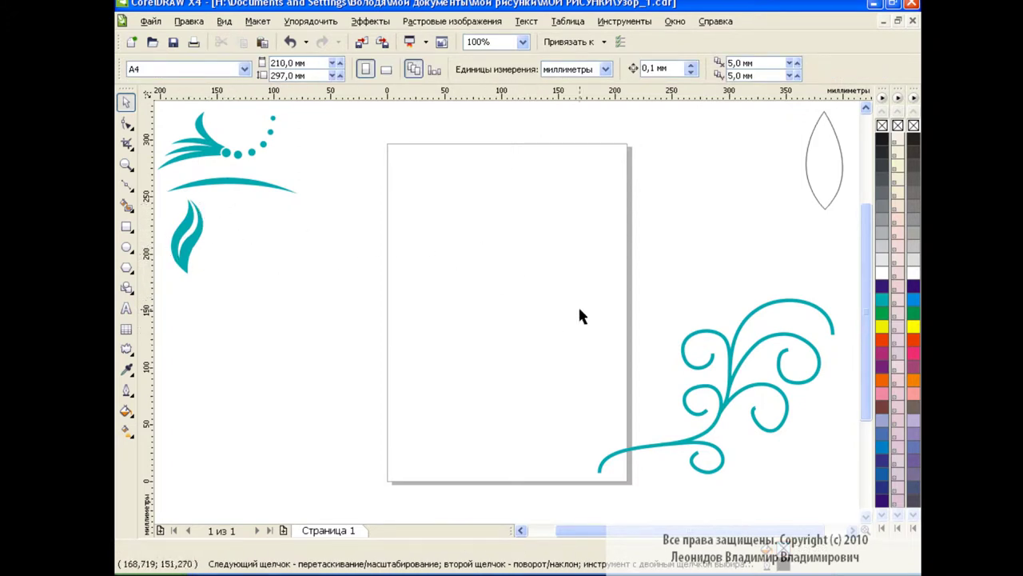
# - Bring the outline leaf to page centre, nest a narrower copy inside, and stretch the outer taller
pyautogui.click(827, 161)
pyautogui.moveTo(826, 162); pyautogui.dragTo(510, 262)
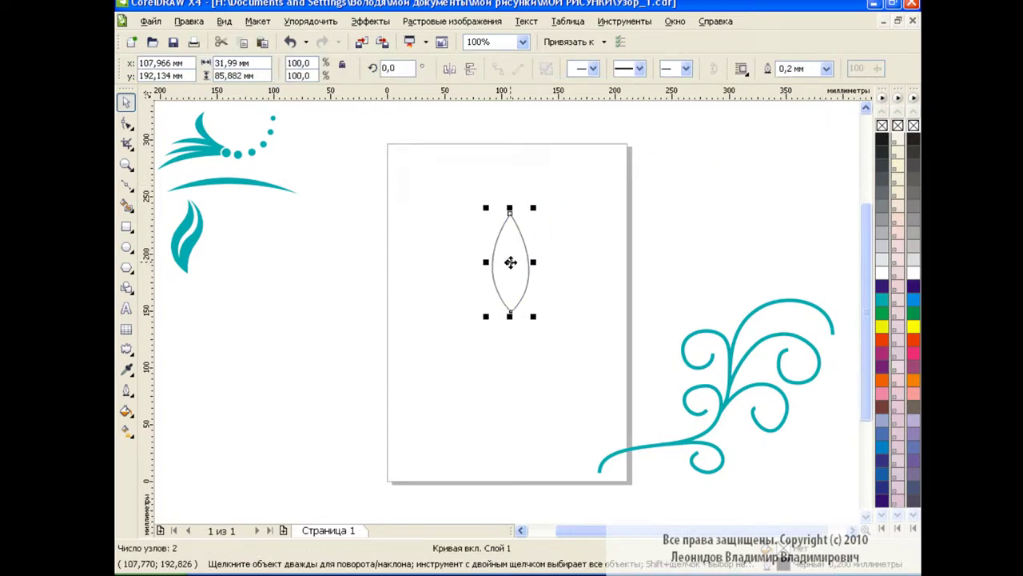
pyautogui.click(243, 42)
pyautogui.click(262, 41)
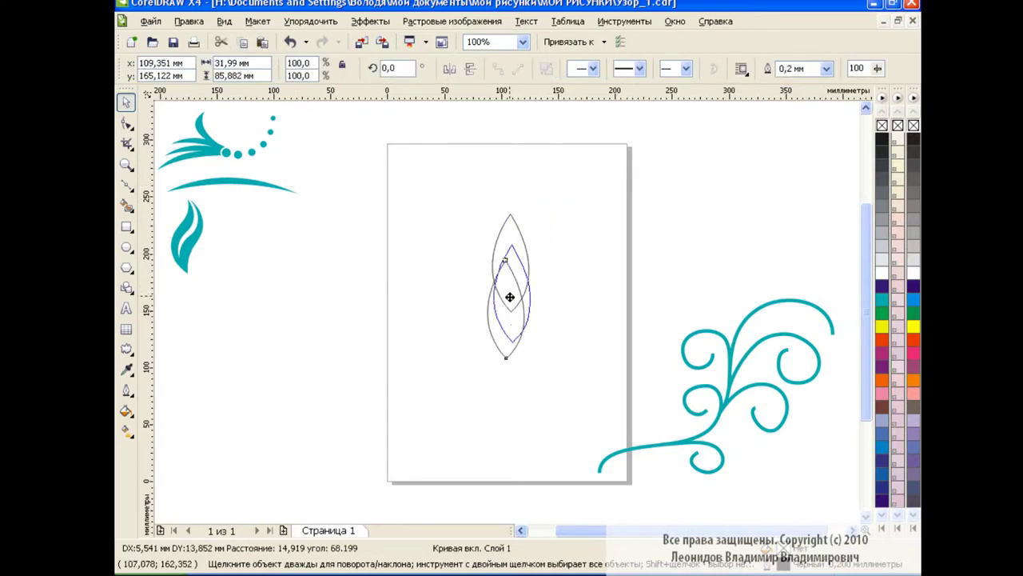
pyautogui.moveTo(504, 311); pyautogui.dragTo(514, 277)
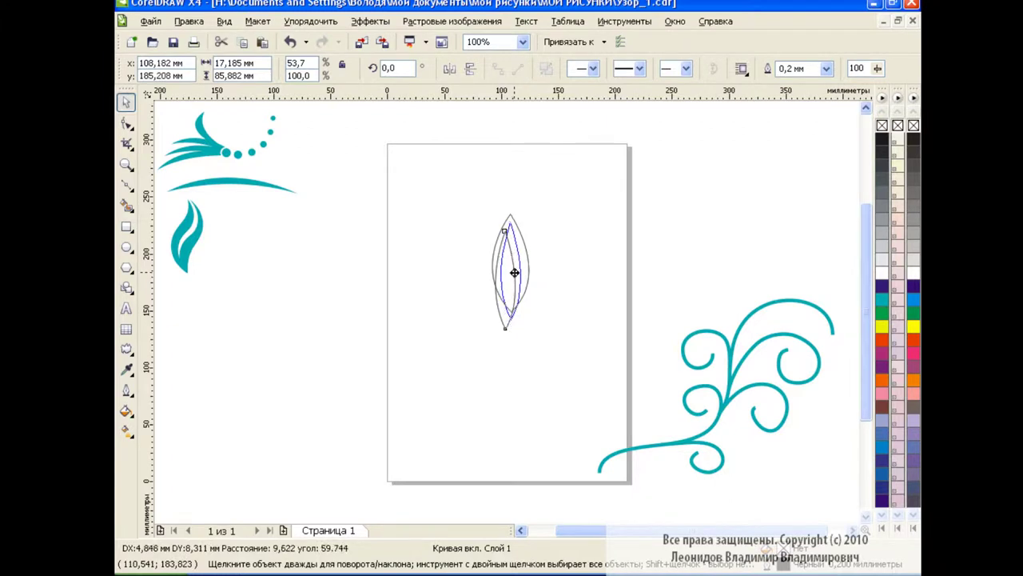
pyautogui.moveTo(514, 277); pyautogui.dragTo(512, 271)
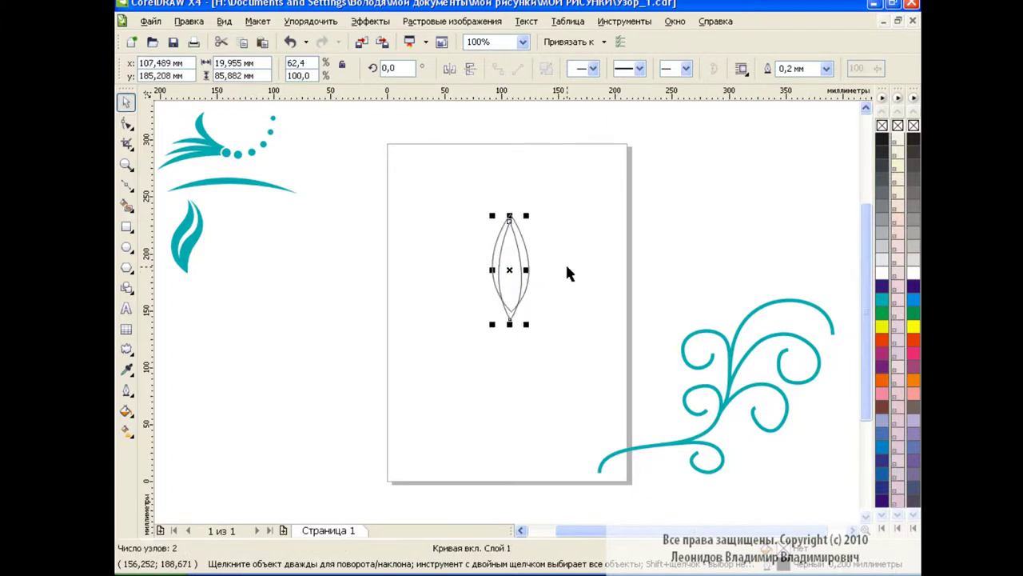
pyautogui.click(567, 274)
pyautogui.click(518, 232)
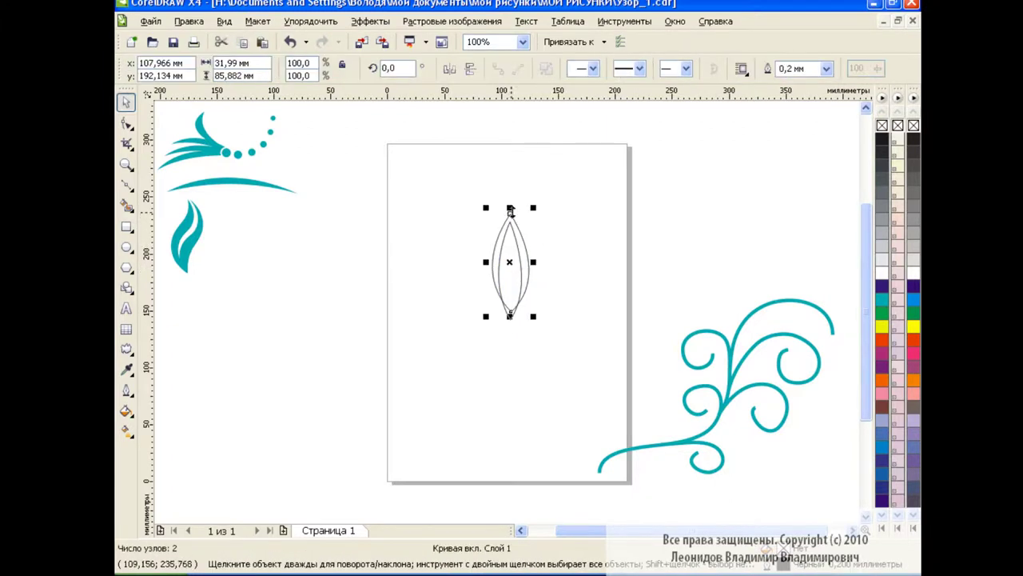
pyautogui.moveTo(510, 213); pyautogui.dragTo(510, 198)
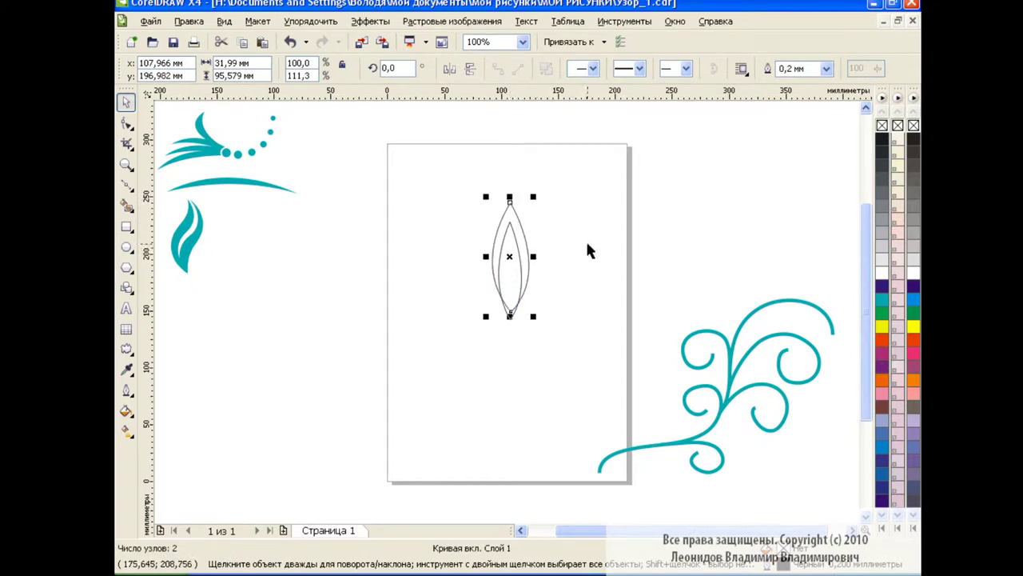
pyautogui.click(587, 251)
# - Smart Fill the gap between the two outlines teal and move the fill aside
pyautogui.click(127, 205)
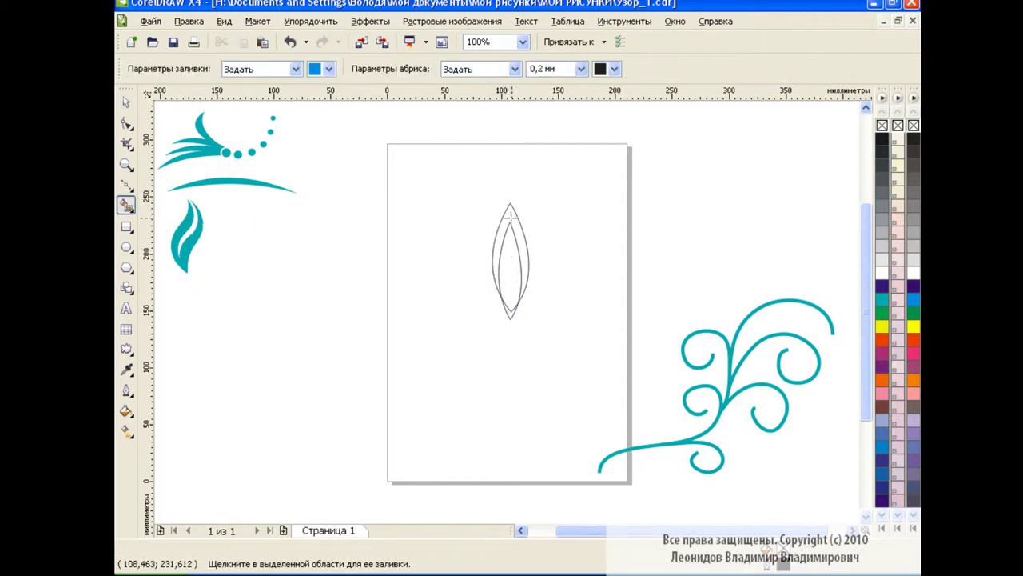
pyautogui.click(512, 218)
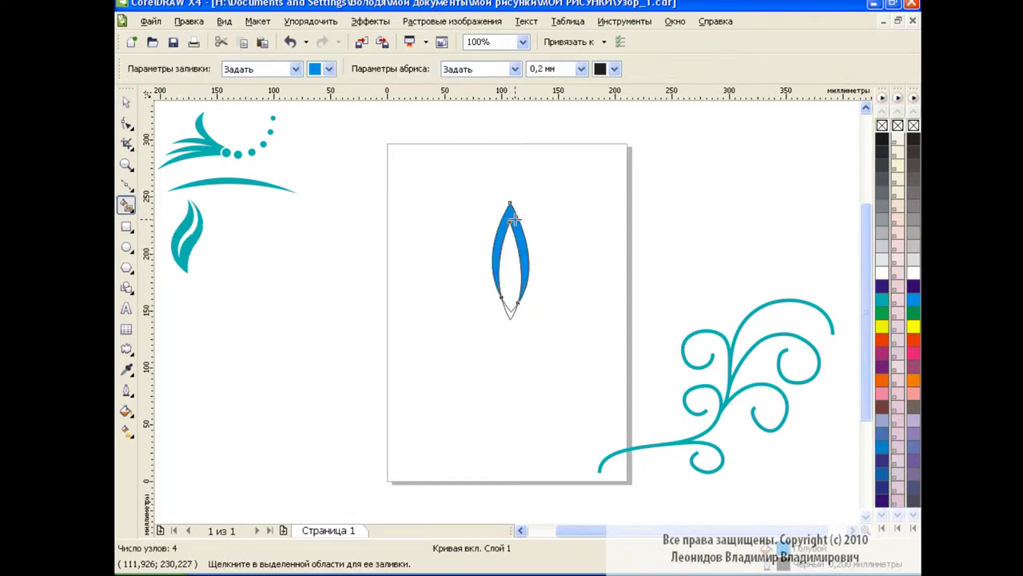
pyautogui.click(882, 301)
pyautogui.press('space')
pyautogui.click(510, 256)
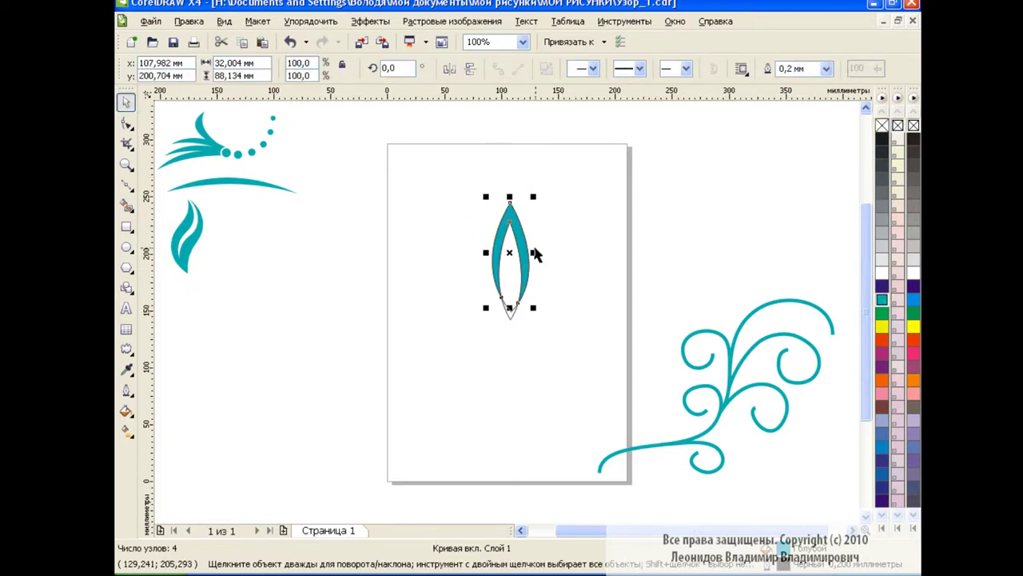
pyautogui.moveTo(510, 255); pyautogui.dragTo(598, 232)
# - Move both outline leaves upper right, then centre and lengthen the teal leaf without outline
pyautogui.moveTo(464, 189); pyautogui.dragTo(534, 326)
pyautogui.moveTo(510, 263); pyautogui.dragTo(800, 180)
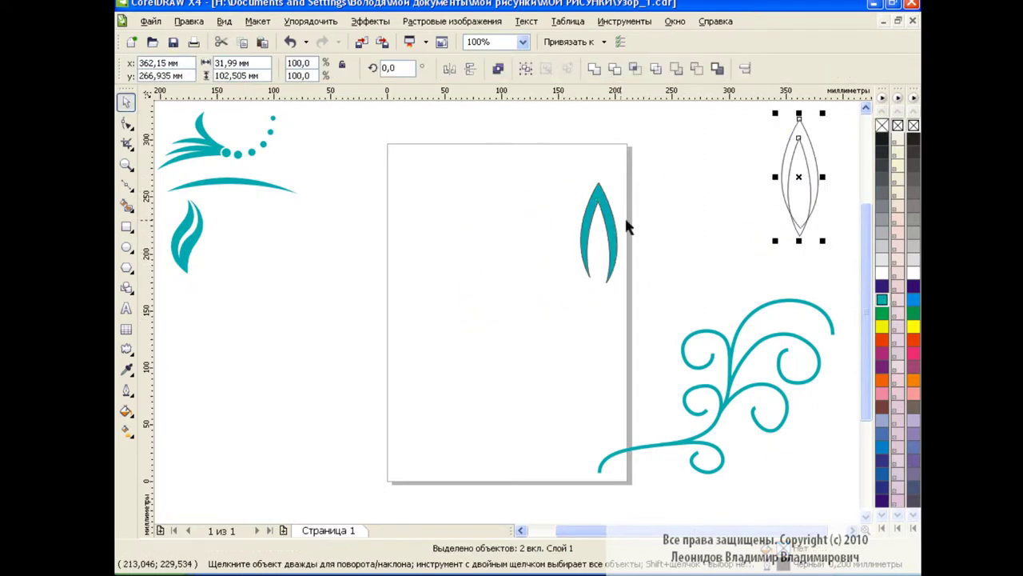
pyautogui.click(598, 232)
pyautogui.moveTo(598, 231); pyautogui.dragTo(518, 237)
pyautogui.moveTo(519, 293); pyautogui.dragTo(519, 313)
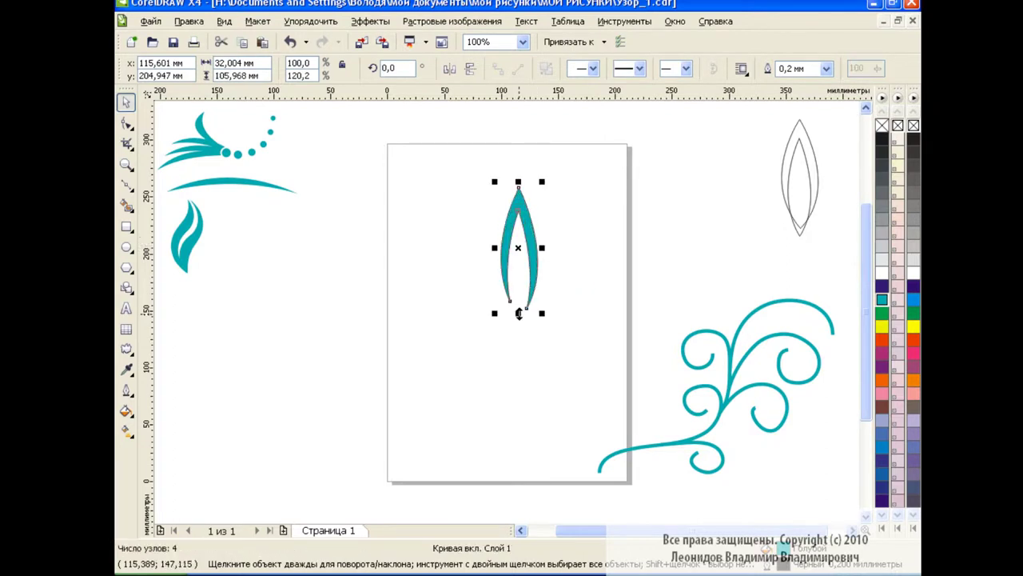
pyautogui.rightClick(882, 126)
pyautogui.click(611, 276)
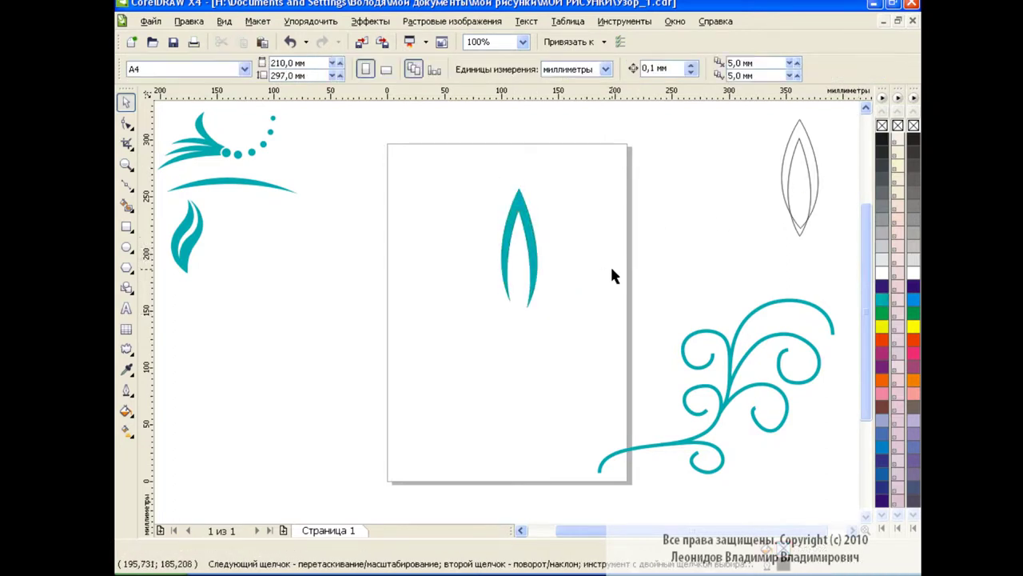
# - Draw a polyline curve inside the leaf base, filled teal with no outline
pyautogui.click(128, 188)
pyautogui.click(210, 258)
pyautogui.click(515, 298)
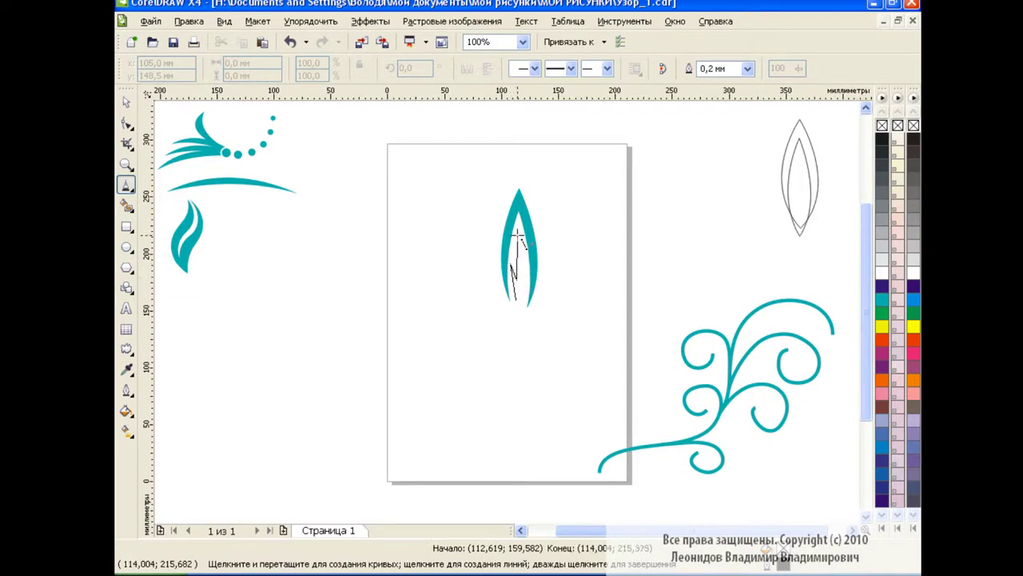
pyautogui.click(518, 235)
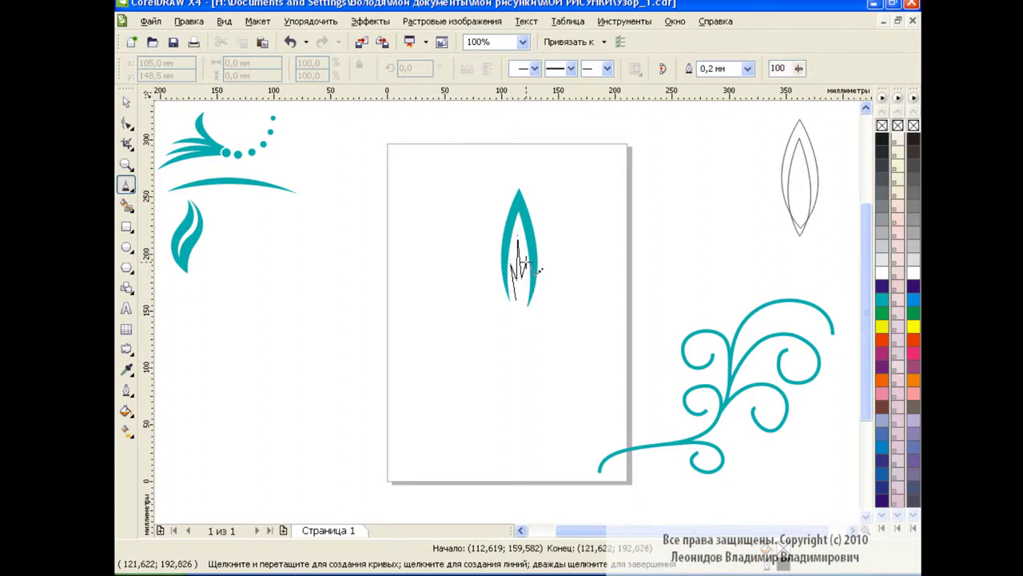
pyautogui.doubleClick(520, 307)
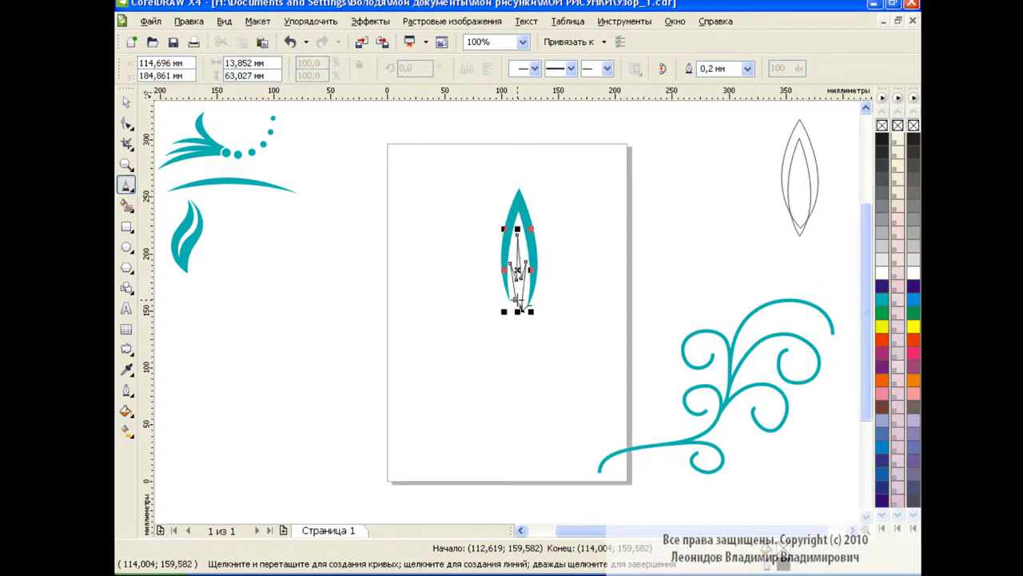
pyautogui.click(881, 308)
pyautogui.rightClick(880, 125)
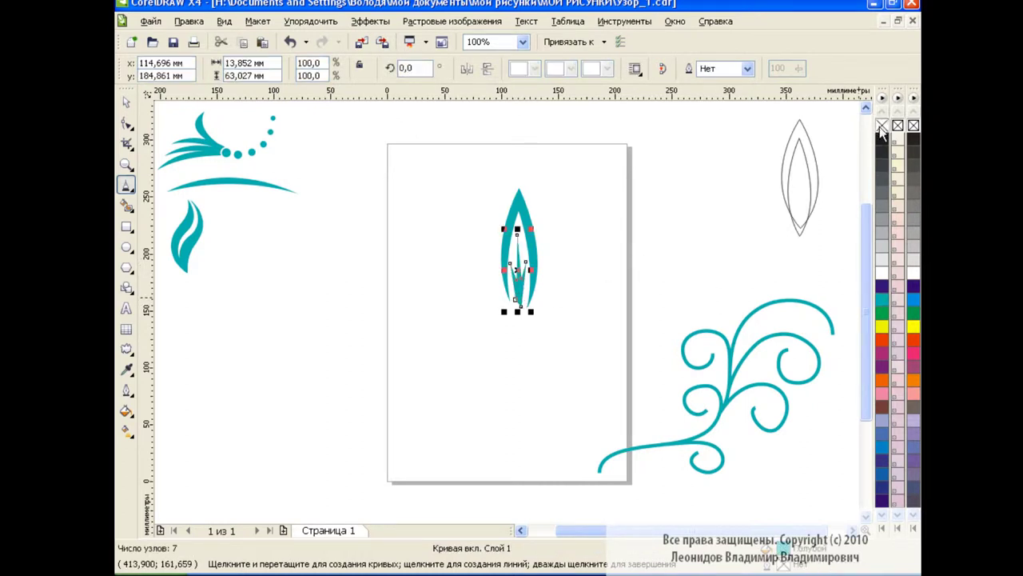
# - Group the inner curve and the outer leaf shape together
pyautogui.click(128, 104)
pyautogui.moveTo(475, 187); pyautogui.dragTo(565, 323)
pyautogui.click(519, 69)
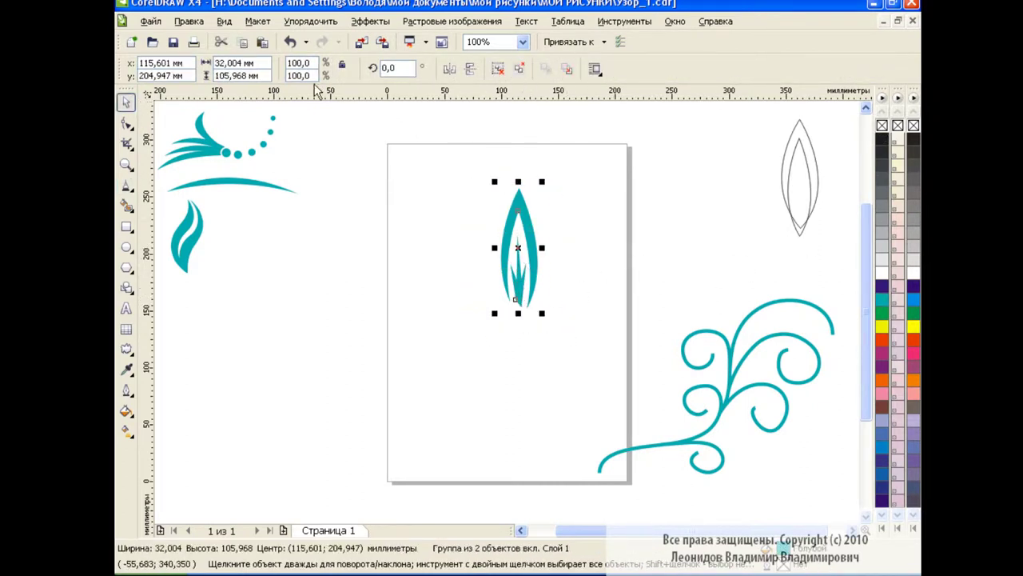
# - Make a rotated copy of the leaf group leaning right of centre
pyautogui.click(525, 251)
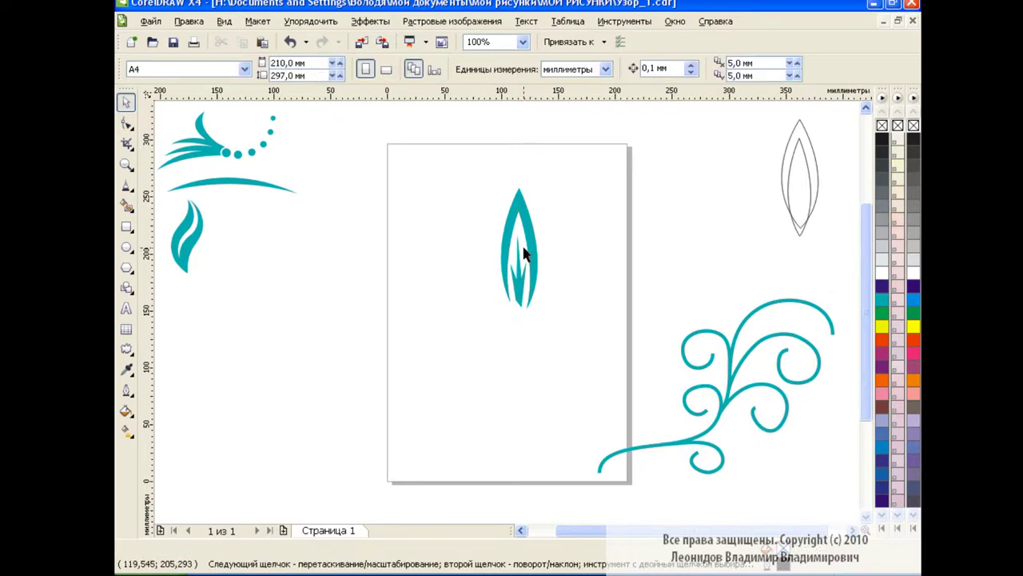
pyautogui.click(525, 250)
pyautogui.click(525, 250)
pyautogui.moveTo(543, 180)
pyautogui.mouseDown()
pyautogui.moveTo(585, 222)
pyautogui.moveTo(584, 213)
pyautogui.mouseUp()
pyautogui.moveTo(519, 252); pyautogui.dragTo(575, 281)
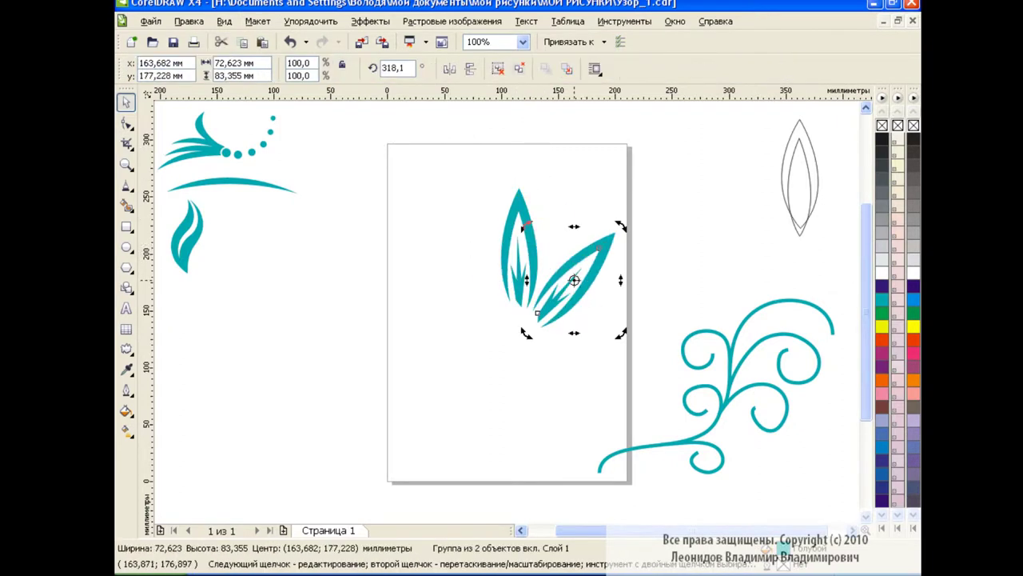
pyautogui.moveTo(630, 228)
pyautogui.mouseDown()
pyautogui.moveTo(621, 261)
pyautogui.moveTo(583, 285)
pyautogui.mouseUp()
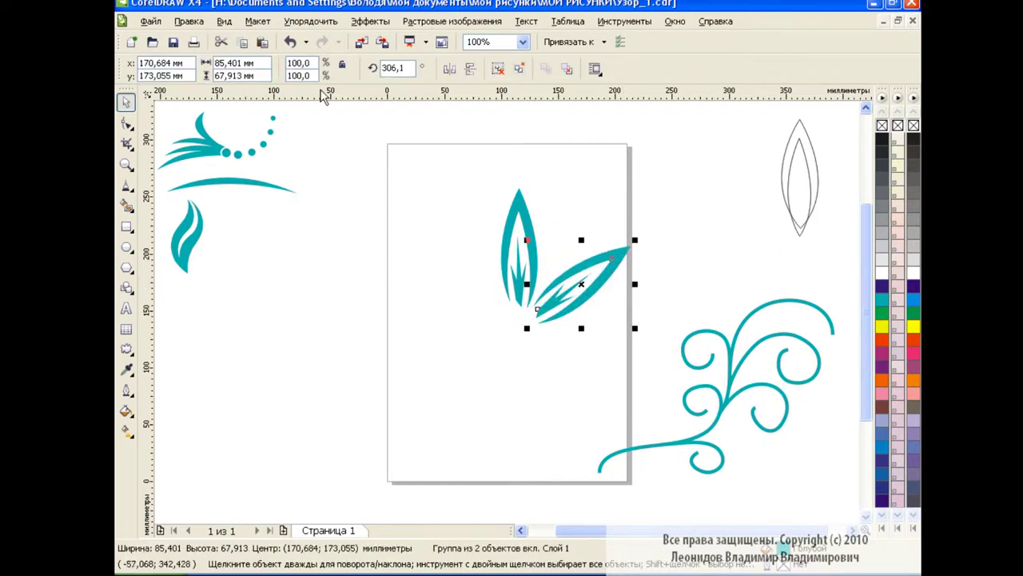
# - Make a left-leaning rotated copy of the leaf on the left side
pyautogui.click(504, 260)
pyautogui.click(520, 248)
pyautogui.moveTo(542, 185); pyautogui.dragTo(483, 178)
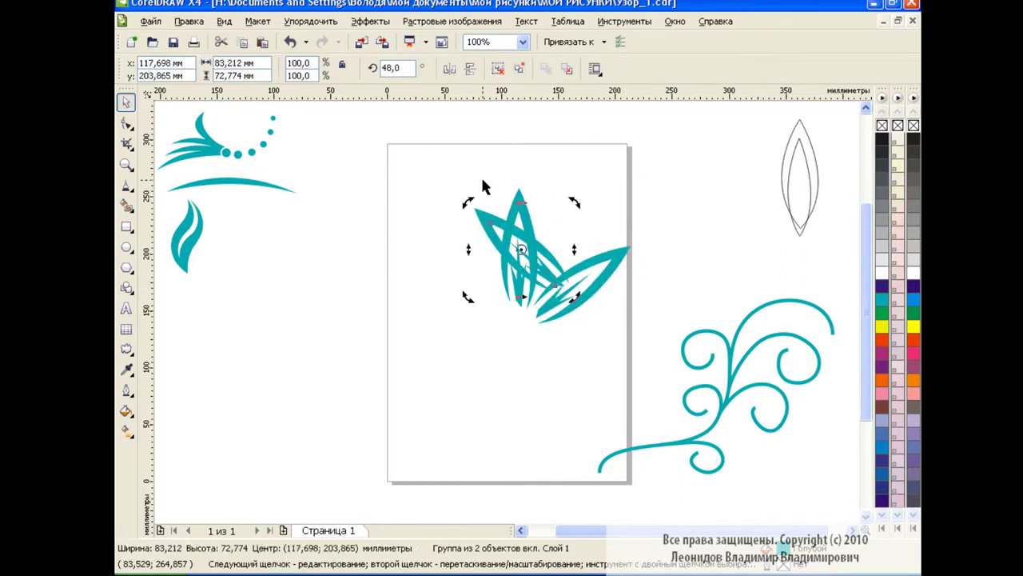
pyautogui.click(520, 249)
pyautogui.moveTo(521, 250); pyautogui.dragTo(459, 279)
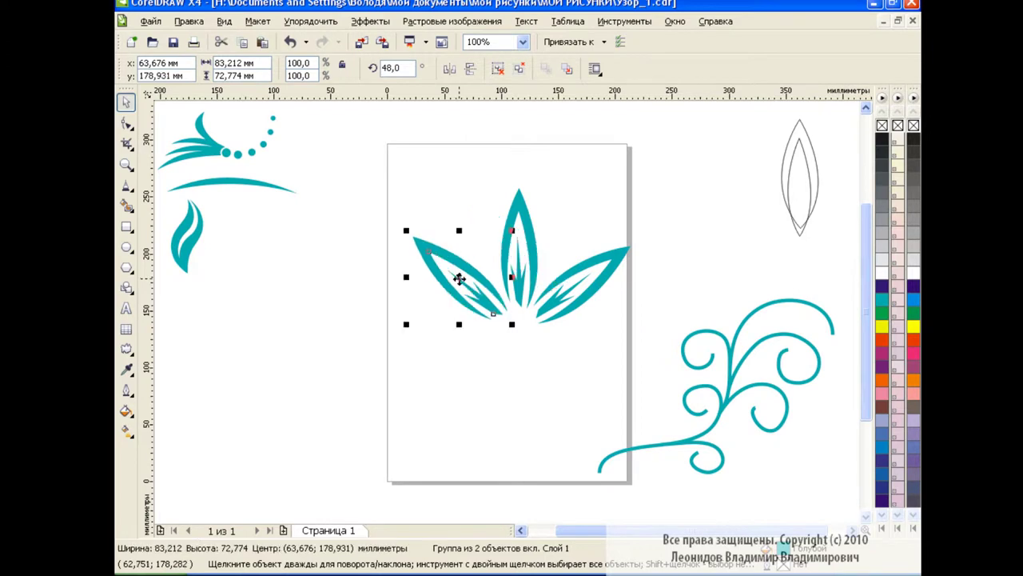
# - Make a downward-pointing rotated copy of the leaf below the flower centre
pyautogui.click(518, 240)
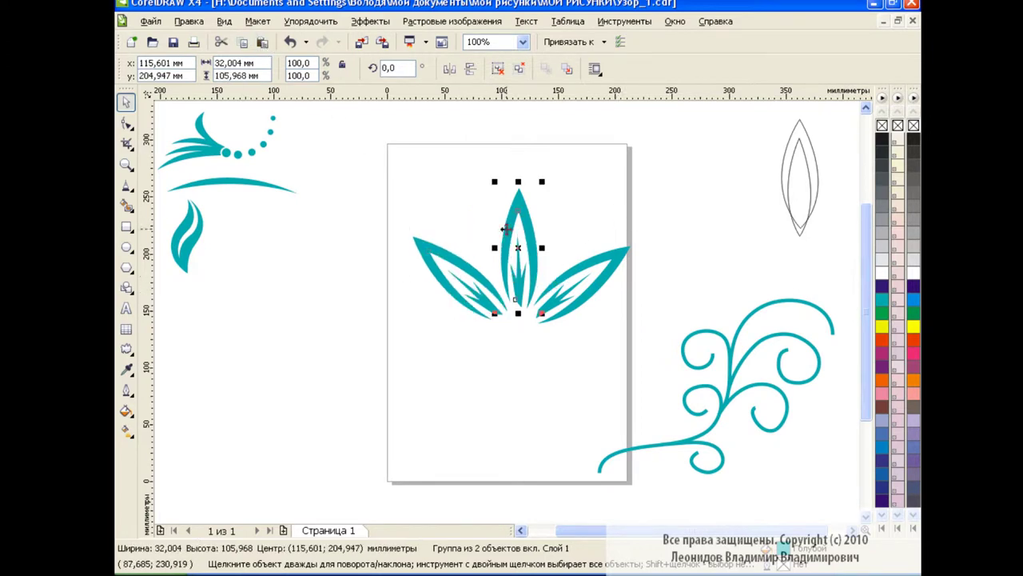
pyautogui.click(512, 224)
pyautogui.moveTo(472, 193)
pyautogui.mouseDown()
pyautogui.moveTo(423, 338)
pyautogui.moveTo(470, 377)
pyautogui.mouseUp()
pyautogui.click(519, 244)
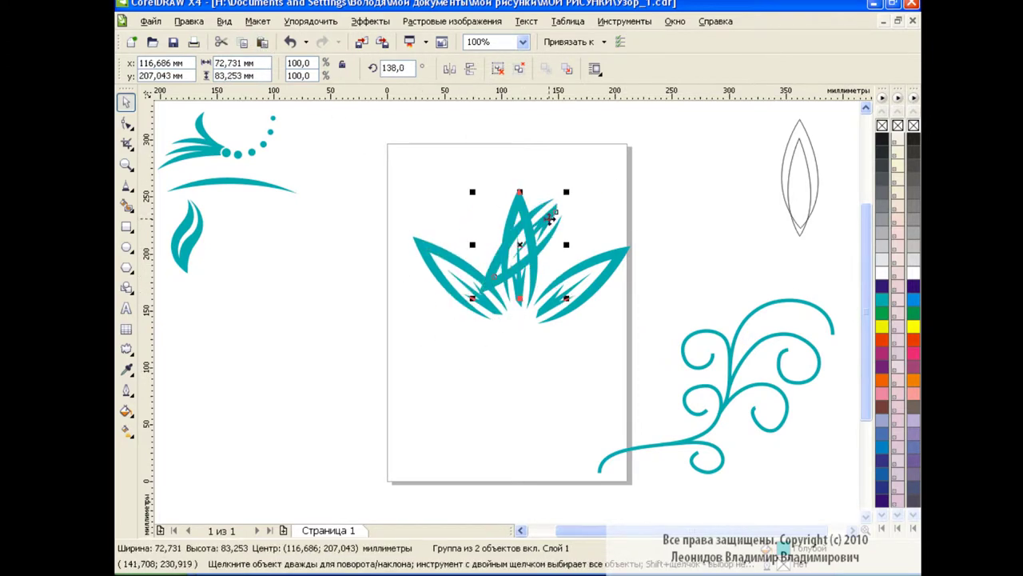
pyautogui.moveTo(522, 246); pyautogui.dragTo(470, 366)
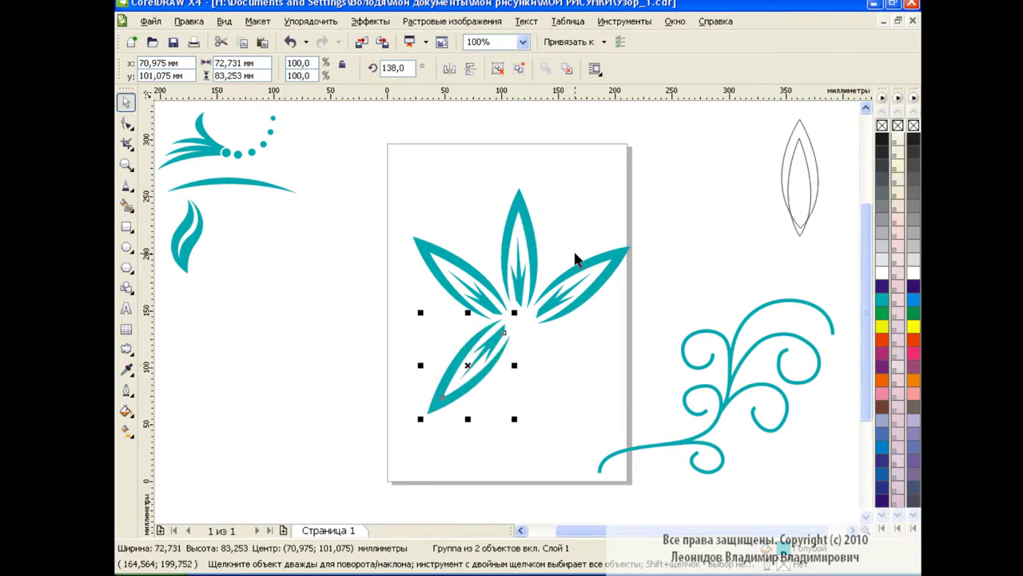
pyautogui.click(469, 277)
# - Tilt the upper-left leaf a little further and nudge it into place
pyautogui.click(456, 277)
pyautogui.click(460, 278)
pyautogui.moveTo(407, 233); pyautogui.dragTo(398, 243)
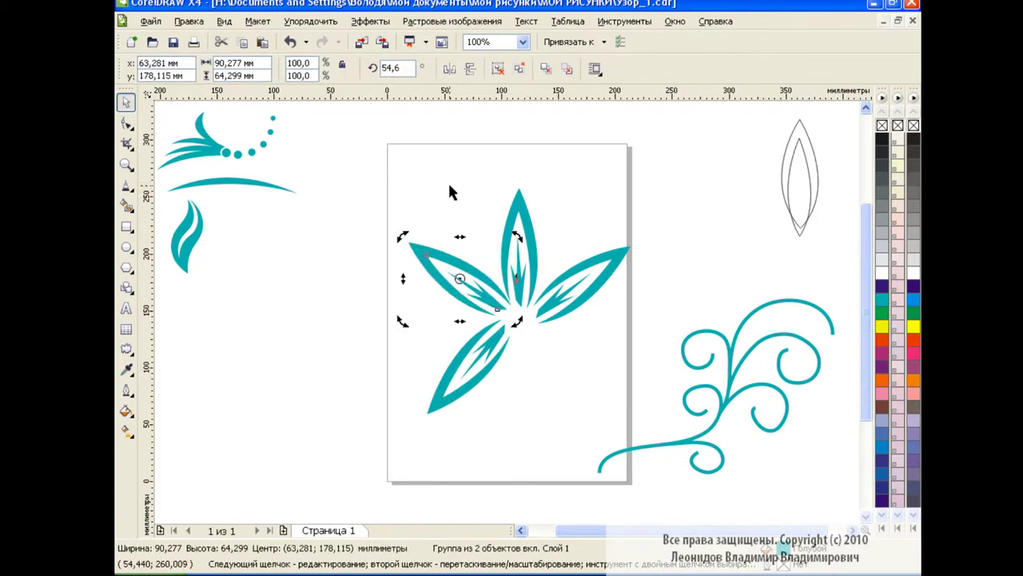
pyautogui.click(467, 278)
pyautogui.moveTo(467, 279); pyautogui.dragTo(453, 281)
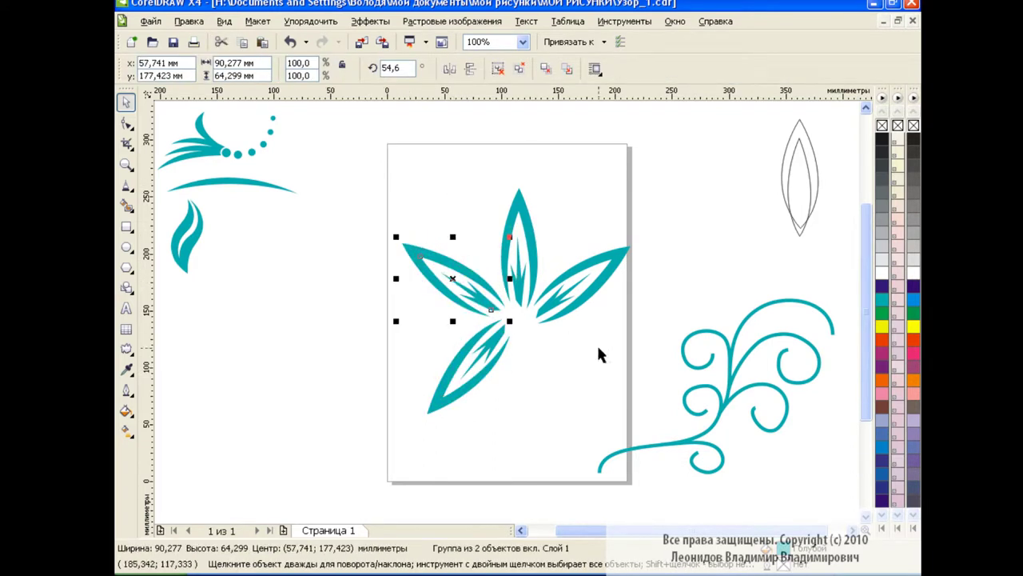
# - Mirror the bottom leaf horizontally and move it to the lower right
pyautogui.click(498, 361)
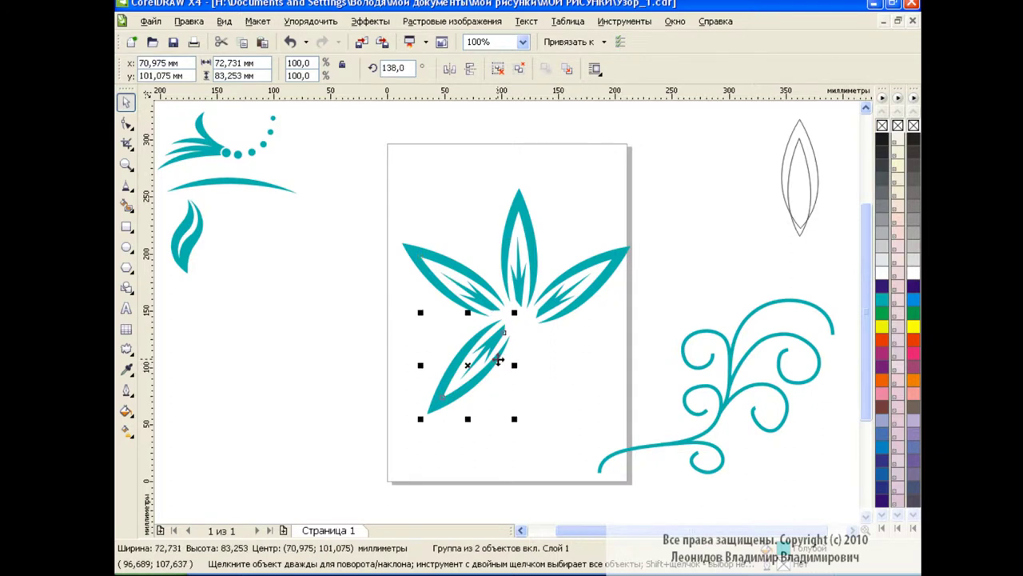
pyautogui.click(456, 74)
pyautogui.moveTo(436, 320); pyautogui.dragTo(529, 324)
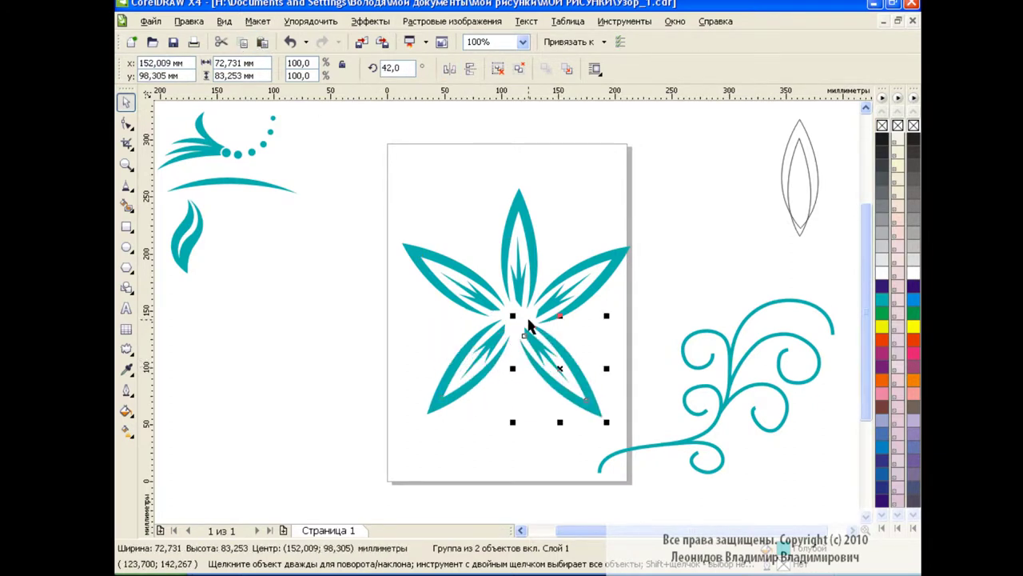
# - Nudge the upper-left, lower-left and lower-right petals into a balanced five-petal flower
pyautogui.click(613, 271)
pyautogui.moveTo(455, 283); pyautogui.dragTo(465, 288)
pyautogui.click(468, 365)
pyautogui.moveTo(468, 365); pyautogui.dragTo(472, 360)
pyautogui.click(559, 362)
pyautogui.click(563, 370)
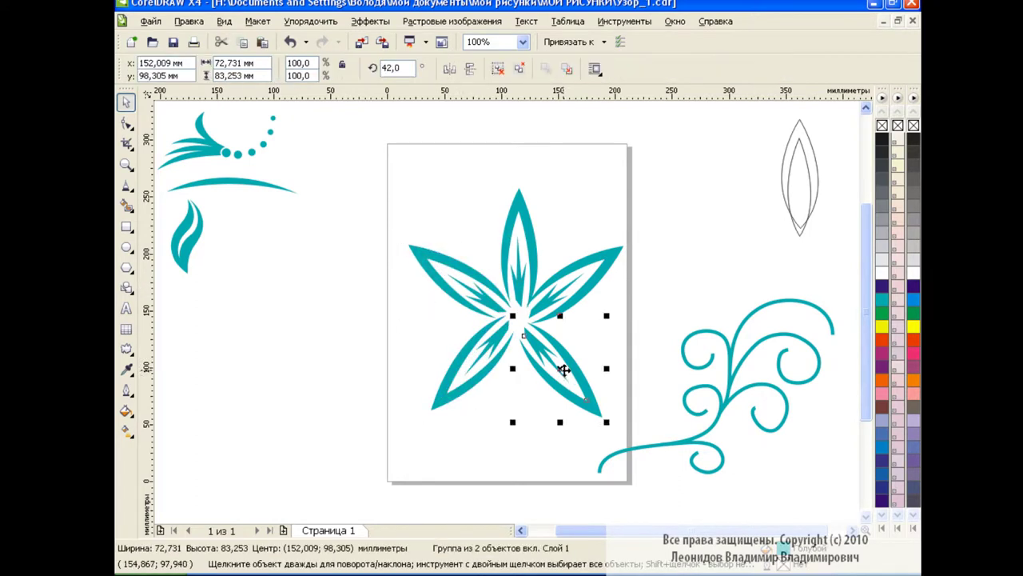
pyautogui.moveTo(563, 370); pyautogui.dragTo(560, 364)
pyautogui.click(579, 322)
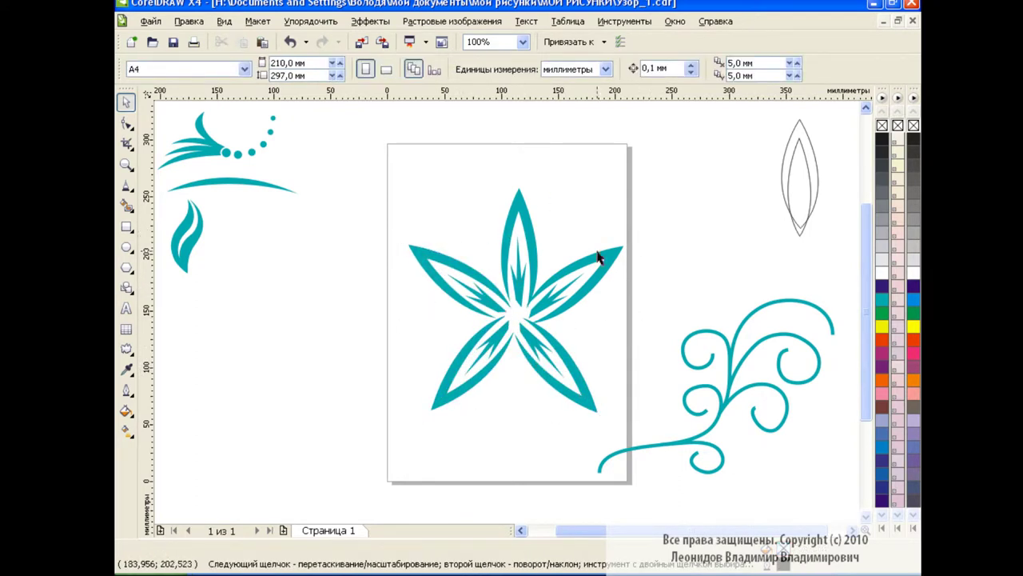
pyautogui.click(517, 257)
# - Twist the top and right petals into curves and rotate the right petal to point right
pyautogui.click(127, 349)
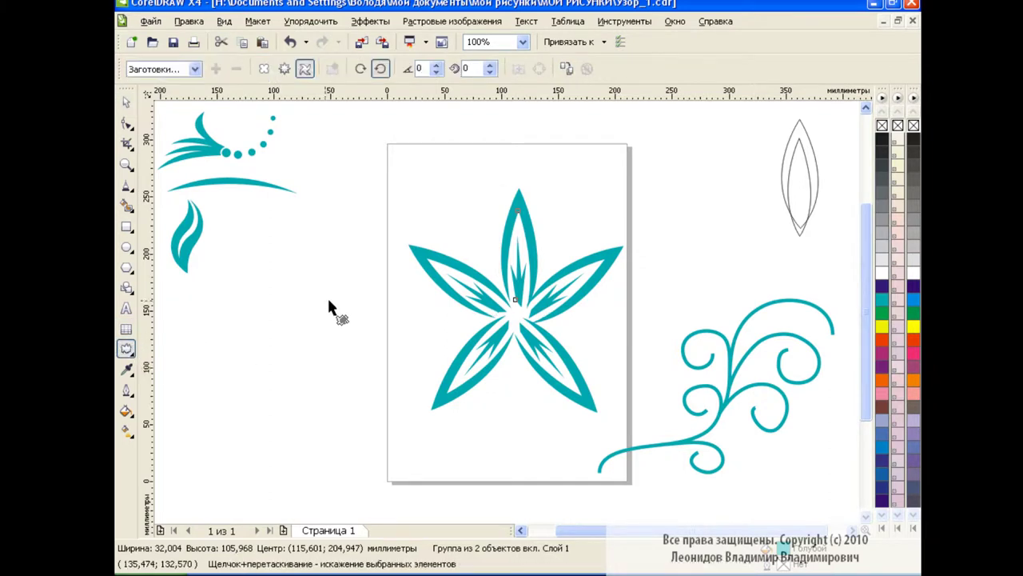
pyautogui.moveTo(530, 262); pyautogui.dragTo(532, 244)
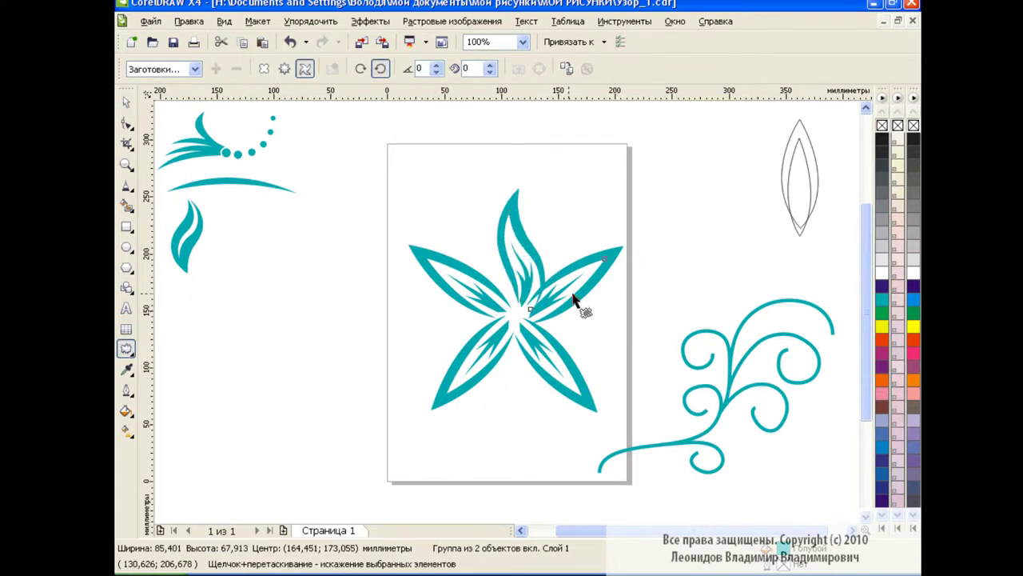
pyautogui.moveTo(582, 313); pyautogui.dragTo(577, 301)
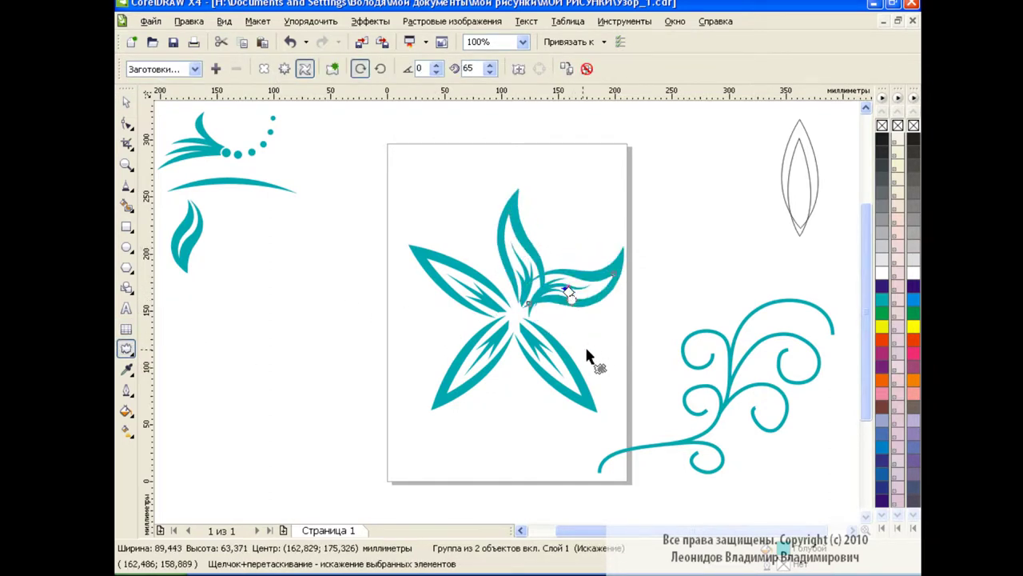
pyautogui.click(126, 102)
pyautogui.click(569, 289)
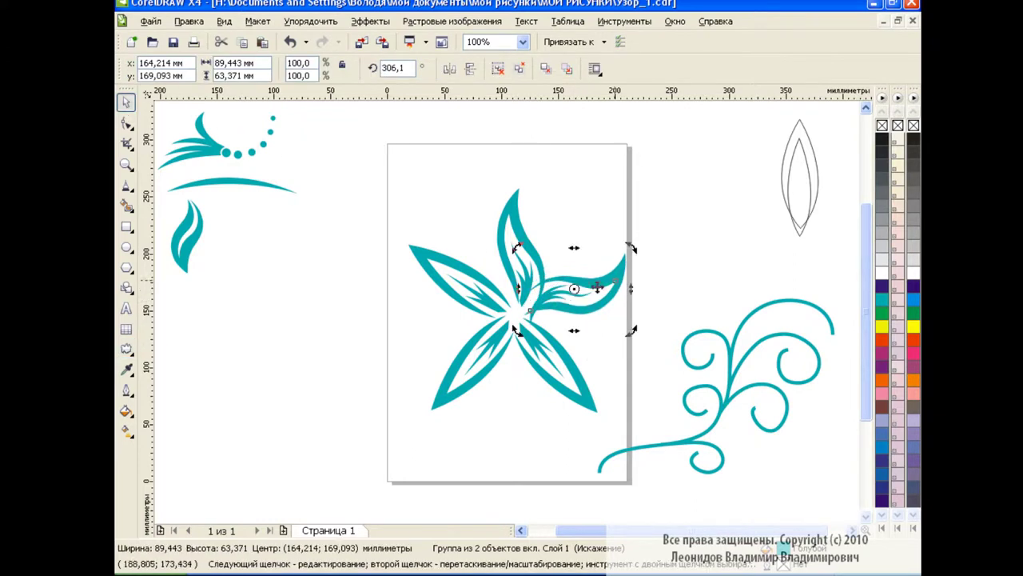
pyautogui.moveTo(622, 247); pyautogui.dragTo(642, 275)
pyautogui.moveTo(574, 296); pyautogui.dragTo(582, 300)
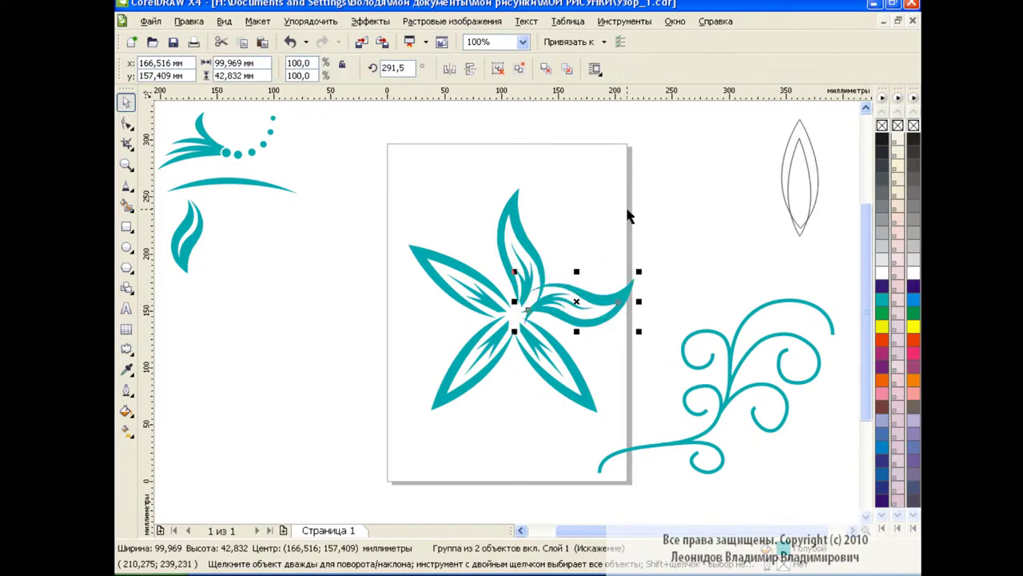
# - Twist the upper-left, lower-left and lower-right petals into swirling curves
pyautogui.click(465, 285)
pyautogui.click(126, 350)
pyautogui.moveTo(463, 281); pyautogui.dragTo(468, 292)
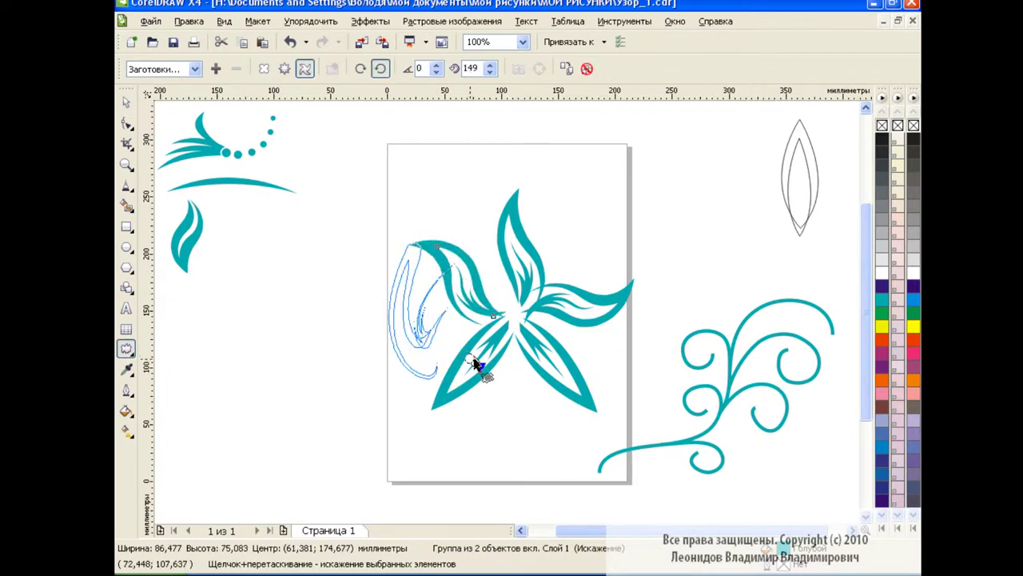
pyautogui.moveTo(480, 368)
pyautogui.mouseDown()
pyautogui.moveTo(507, 361)
pyautogui.moveTo(505, 385)
pyautogui.moveTo(490, 385)
pyautogui.mouseUp()
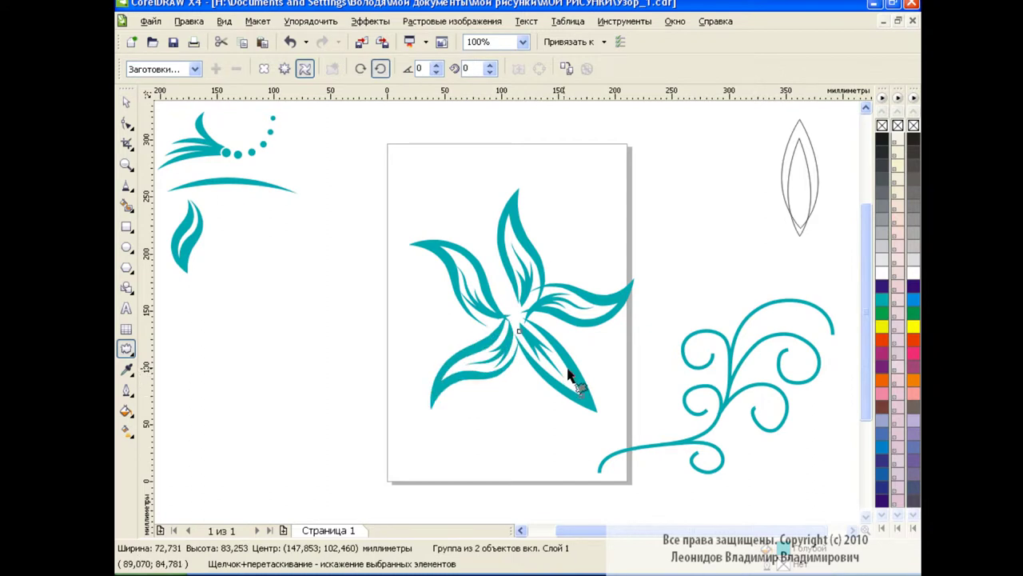
pyautogui.moveTo(564, 363)
pyautogui.mouseDown()
pyautogui.moveTo(589, 356)
pyautogui.moveTo(589, 338)
pyautogui.mouseUp()
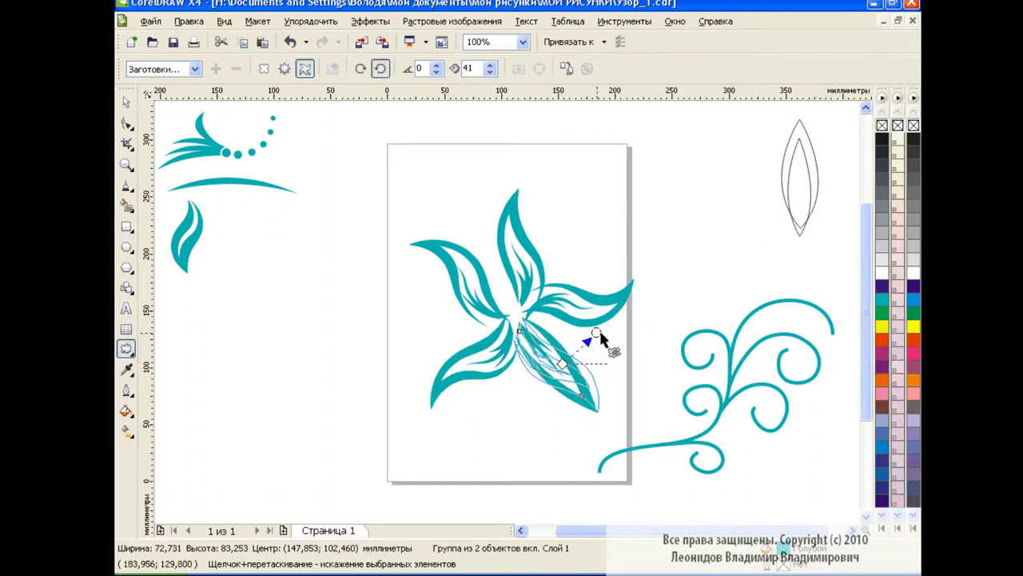
pyautogui.press('space')
# - Rotate the upper-left petal further outward
pyautogui.click(452, 264)
pyautogui.click(464, 283)
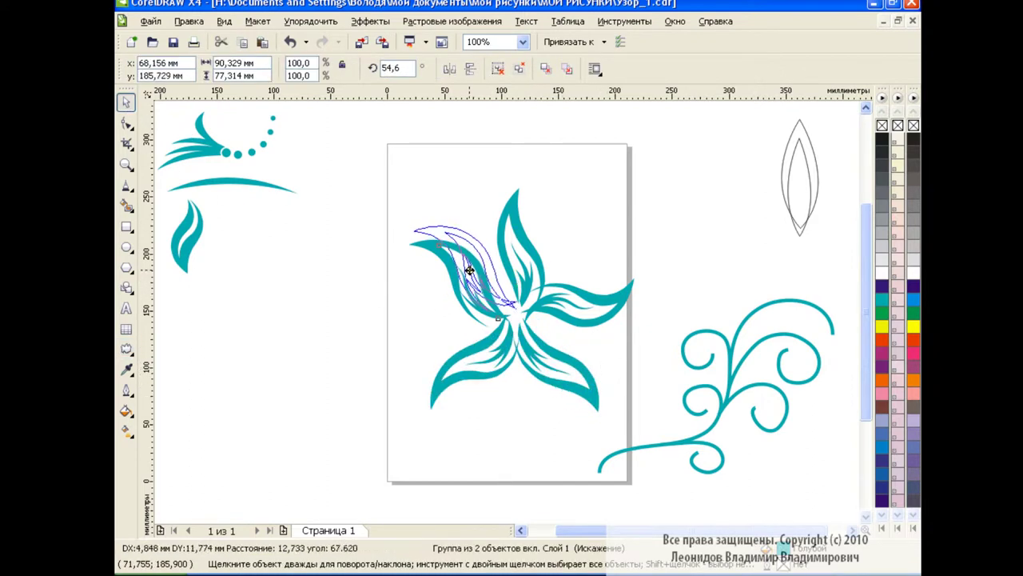
pyautogui.moveTo(410, 219); pyautogui.dragTo(392, 231)
pyautogui.click(481, 280)
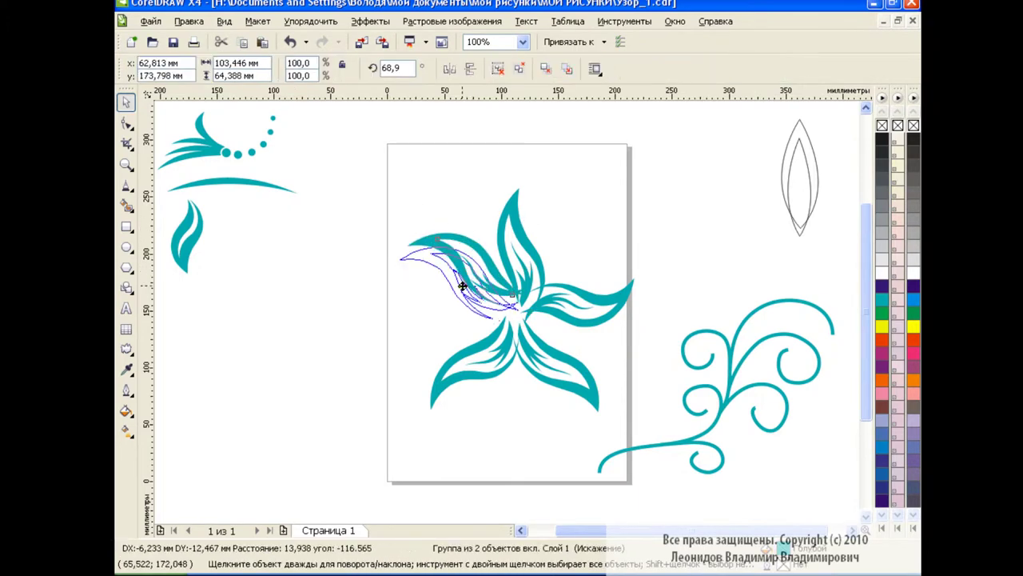
pyautogui.click(594, 308)
# - Shift the lower-right petal slightly and rotate the lower-left petal a little
pyautogui.click(582, 304)
pyautogui.click(560, 347)
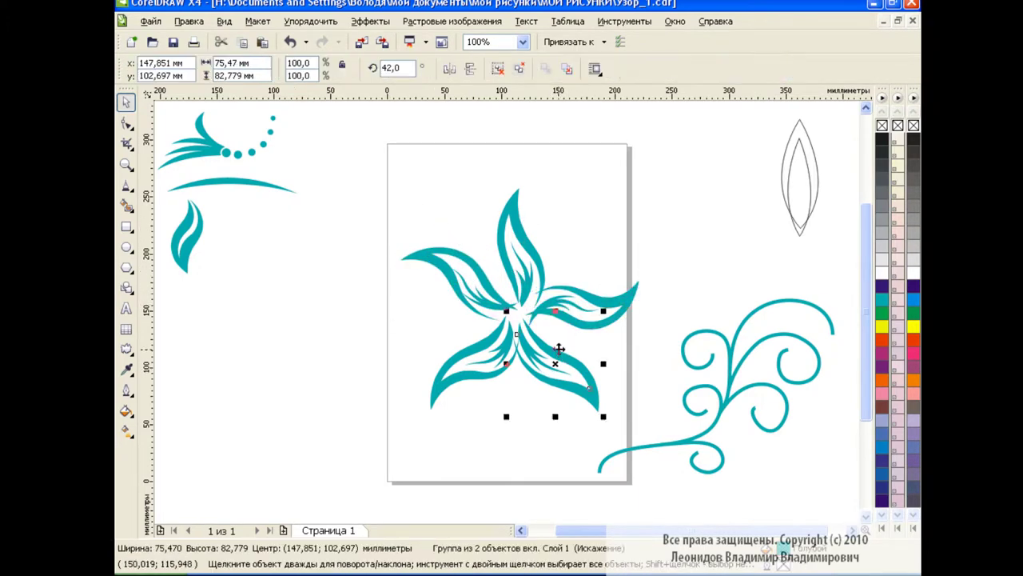
pyautogui.moveTo(560, 347); pyautogui.dragTo(568, 342)
pyautogui.click(488, 356)
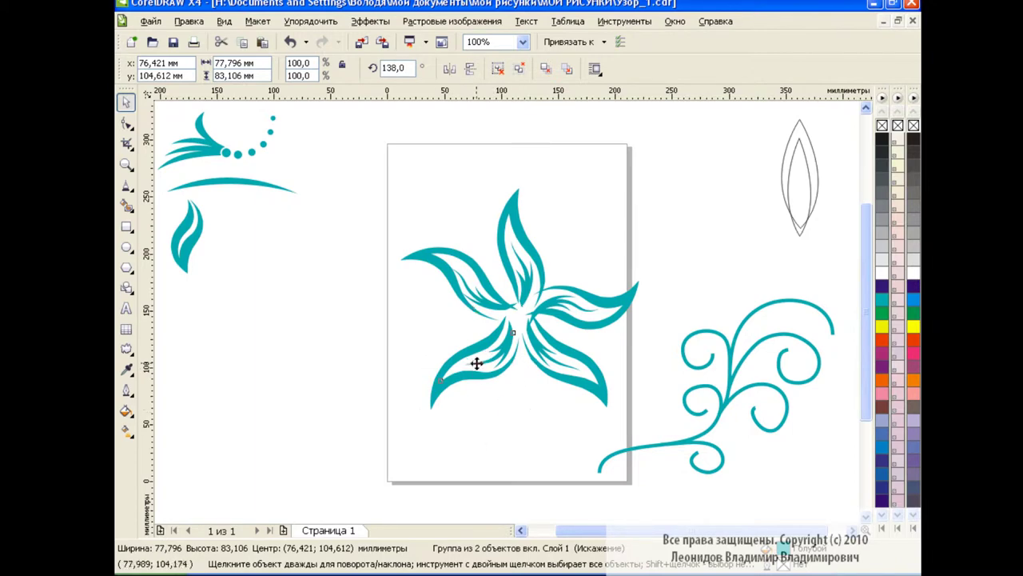
pyautogui.click(477, 364)
pyautogui.moveTo(424, 403); pyautogui.dragTo(411, 411)
pyautogui.click(479, 358)
# - Settle the last petal, shrink the small leaf to half size, and place a rotated copy atop the swirl
pyautogui.moveTo(479, 359); pyautogui.dragTo(475, 355)
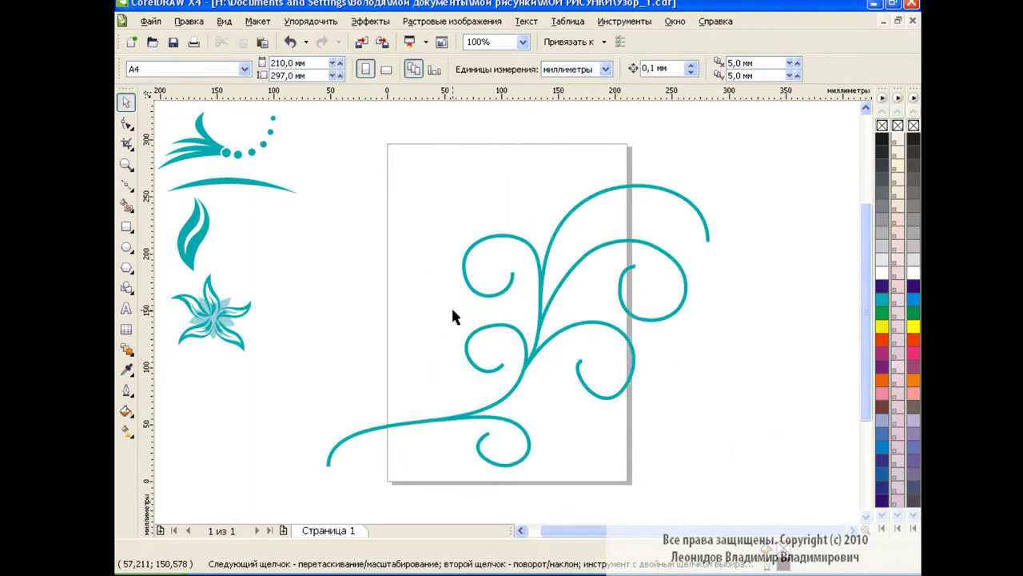
pyautogui.moveTo(198, 237)
pyautogui.mouseDown()
pyautogui.moveTo(528, 179)
pyautogui.moveTo(541, 200)
pyautogui.mouseUp()
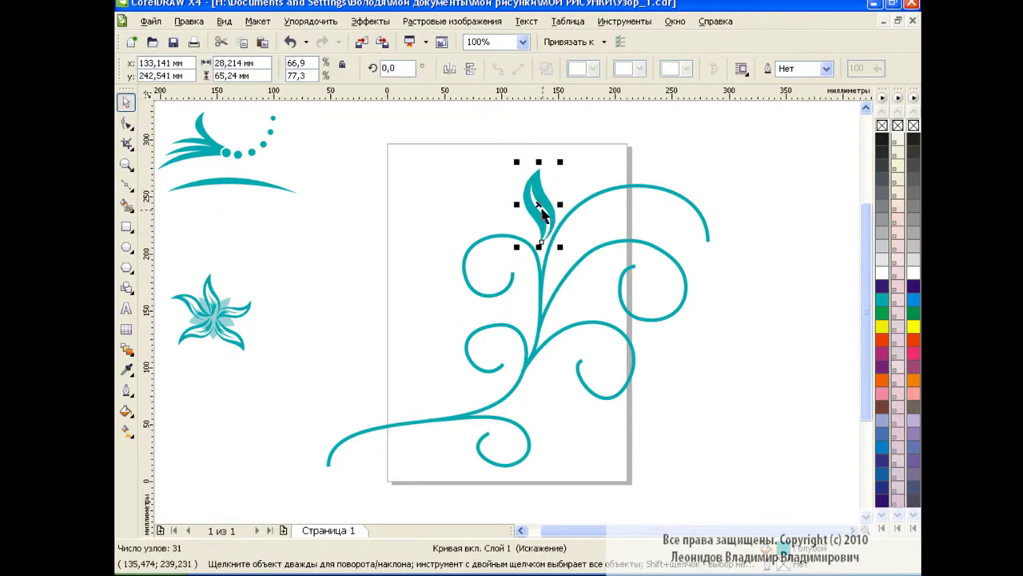
pyautogui.moveTo(560, 239)
pyautogui.mouseDown()
pyautogui.moveTo(549, 222)
pyautogui.moveTo(559, 244)
pyautogui.moveTo(424, 164)
pyautogui.moveTo(405, 167)
pyautogui.mouseUp()
pyautogui.click(411, 173)
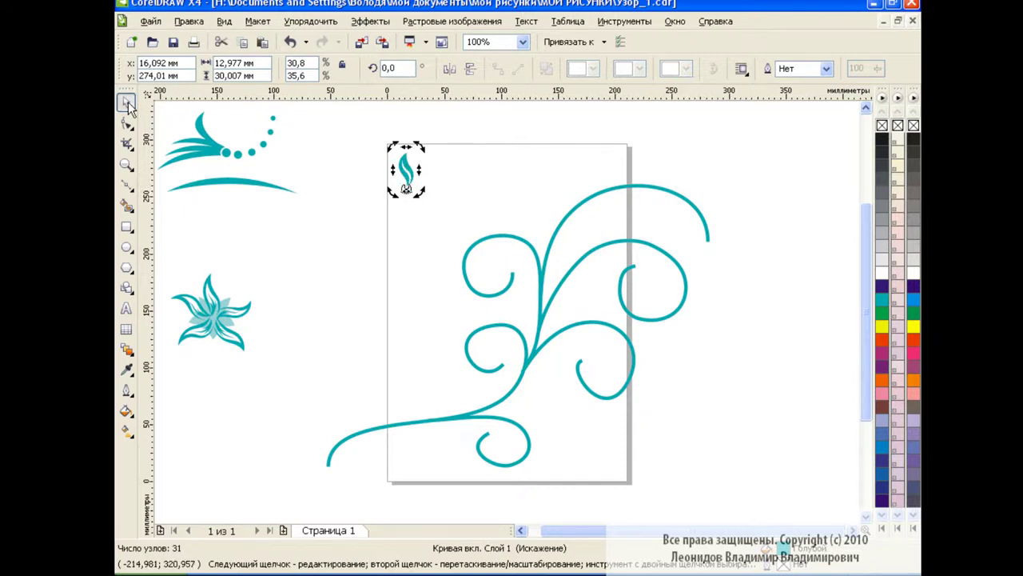
pyautogui.moveTo(406, 188)
pyautogui.mouseDown()
pyautogui.moveTo(718, 226)
pyautogui.moveTo(762, 268)
pyautogui.moveTo(552, 182)
pyautogui.mouseUp()
pyautogui.click(718, 226)
pyautogui.click(127, 349)
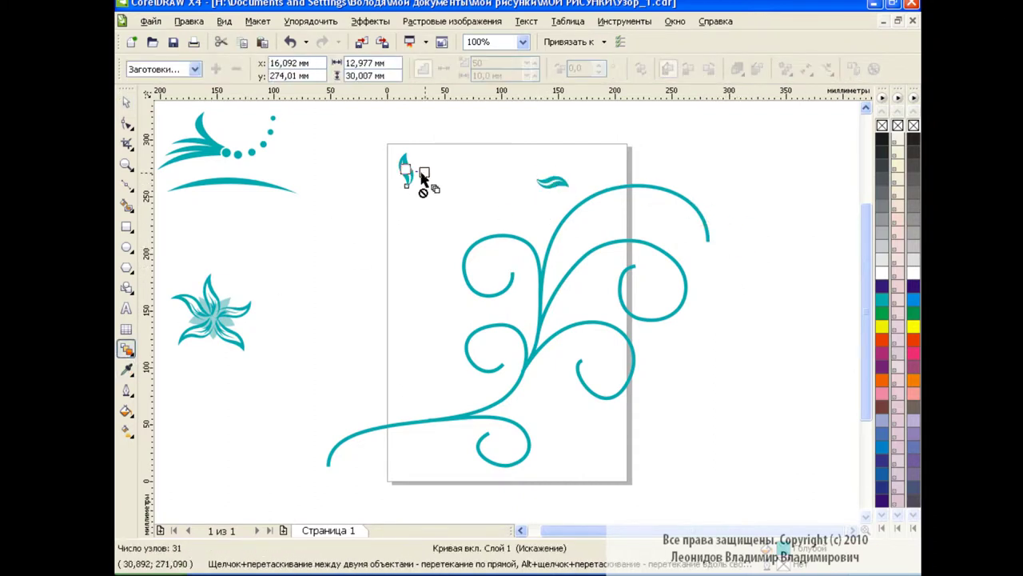
# - Blend the small leaf into the relocated leaf with 7 steps
pyautogui.moveTo(408, 172); pyautogui.dragTo(556, 184)
pyautogui.write('7')
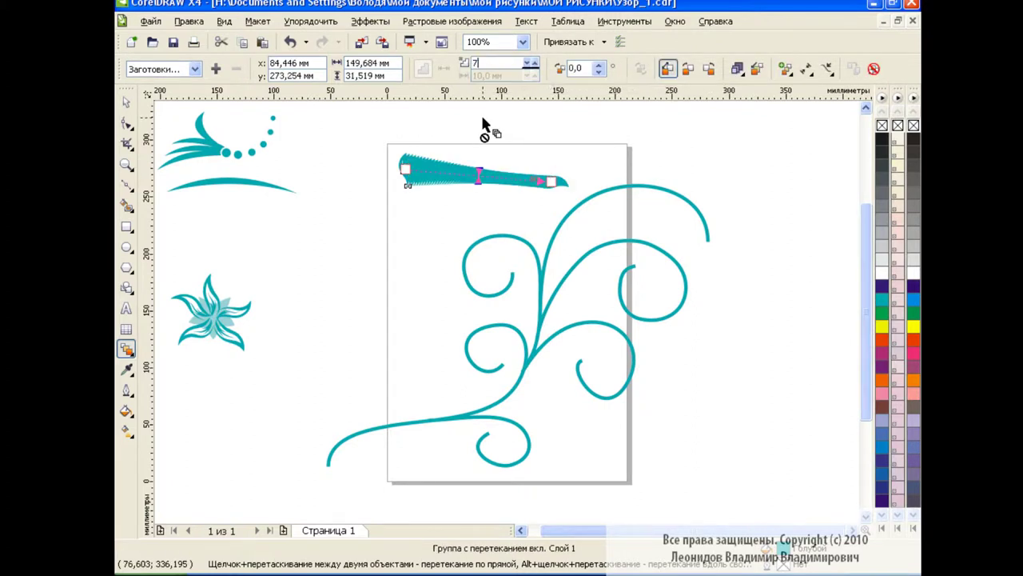
pyautogui.press('Return')
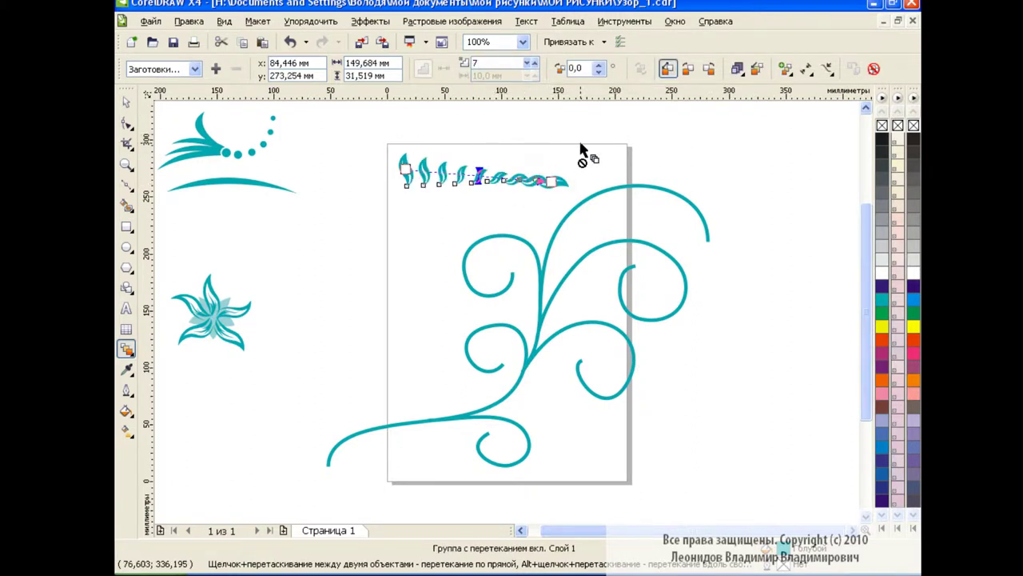
# - Draw a line along the swirl's top branch and bend it into a matching arc
pyautogui.click(127, 192)
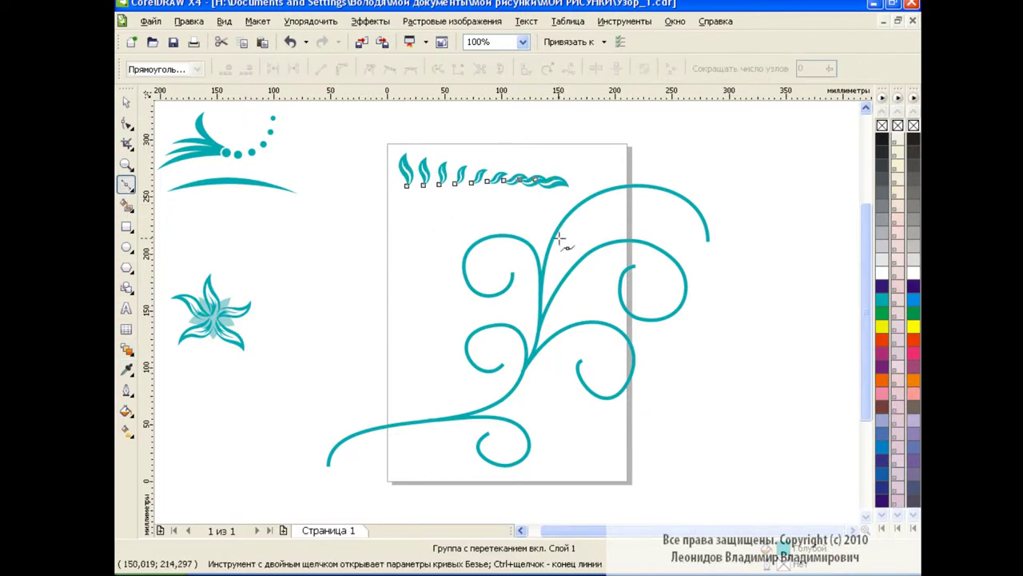
pyautogui.click(542, 266)
pyautogui.moveTo(708, 238); pyautogui.dragTo(709, 251)
pyautogui.click(126, 122)
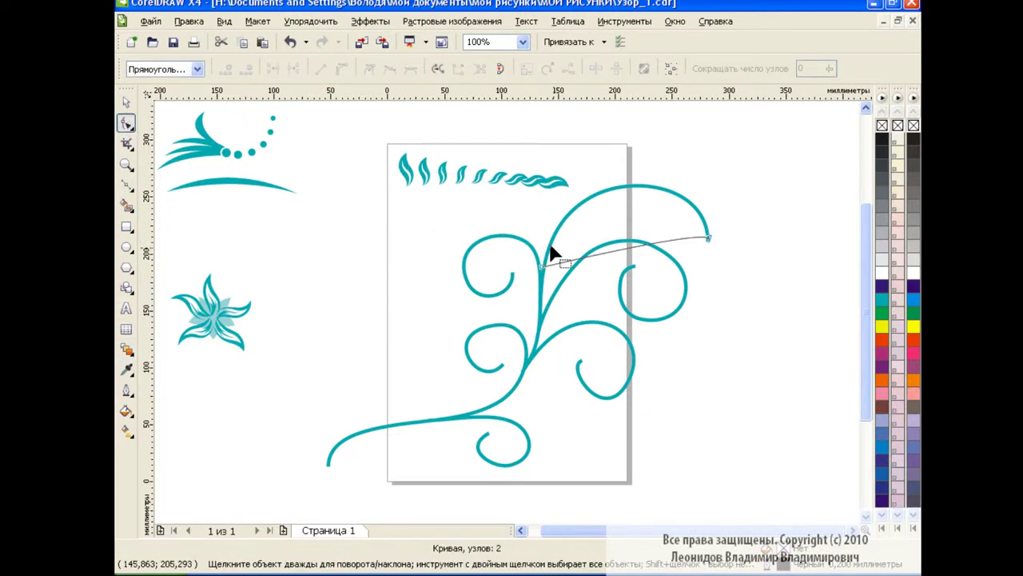
pyautogui.click(544, 266)
pyautogui.moveTo(551, 268); pyautogui.dragTo(594, 141)
pyautogui.moveTo(708, 237); pyautogui.dragTo(696, 194)
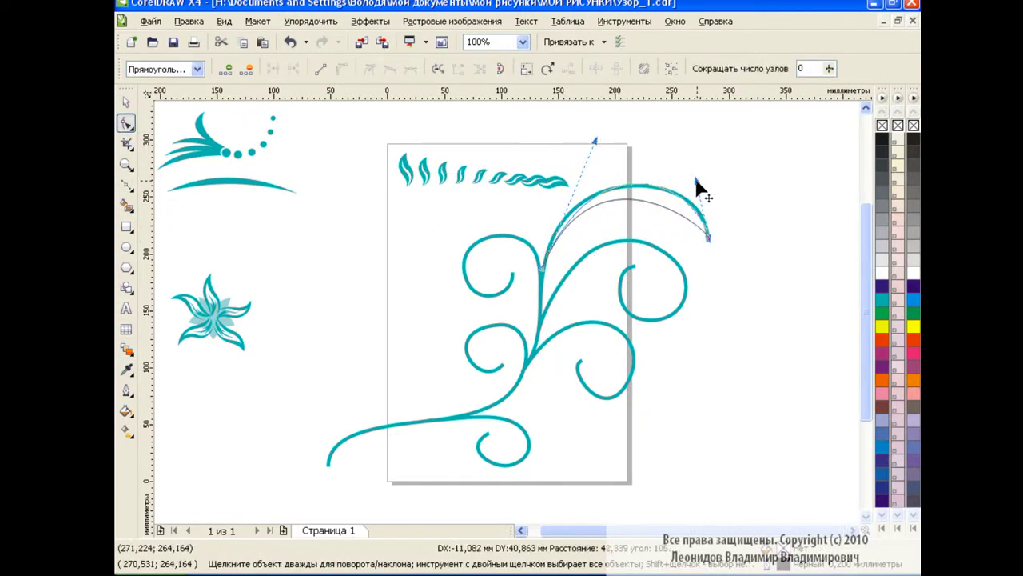
pyautogui.moveTo(594, 143); pyautogui.dragTo(580, 143)
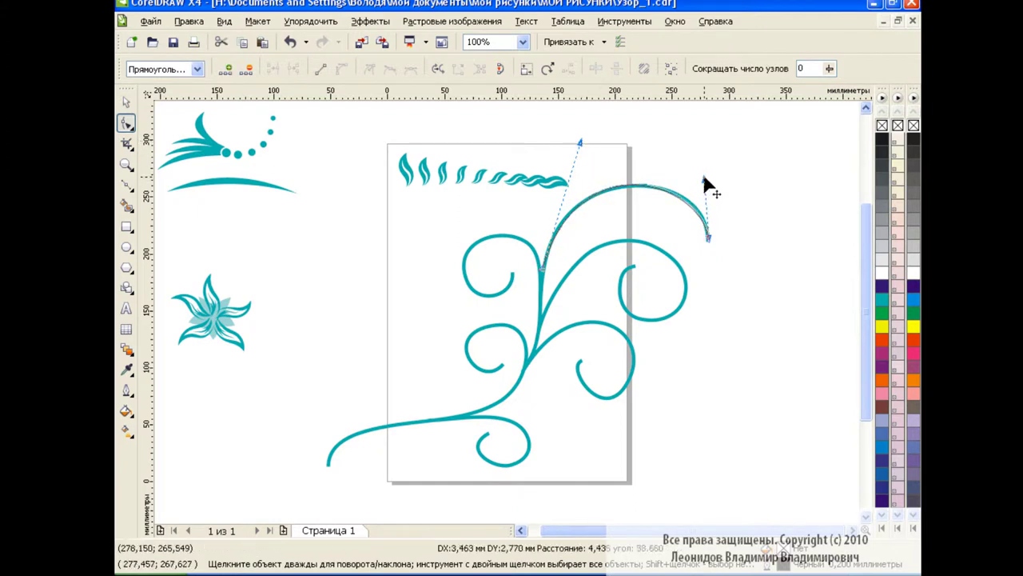
# - Attach the seven-step leaf blend to the new arc and stretch it along the whole curve
pyautogui.press('space')
pyautogui.click(450, 174)
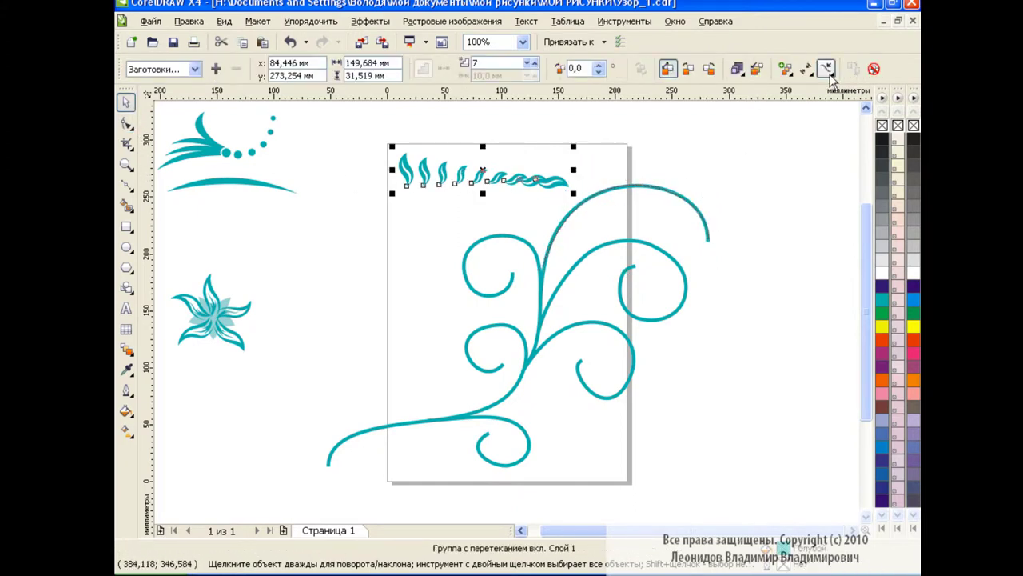
pyautogui.press('Escape')
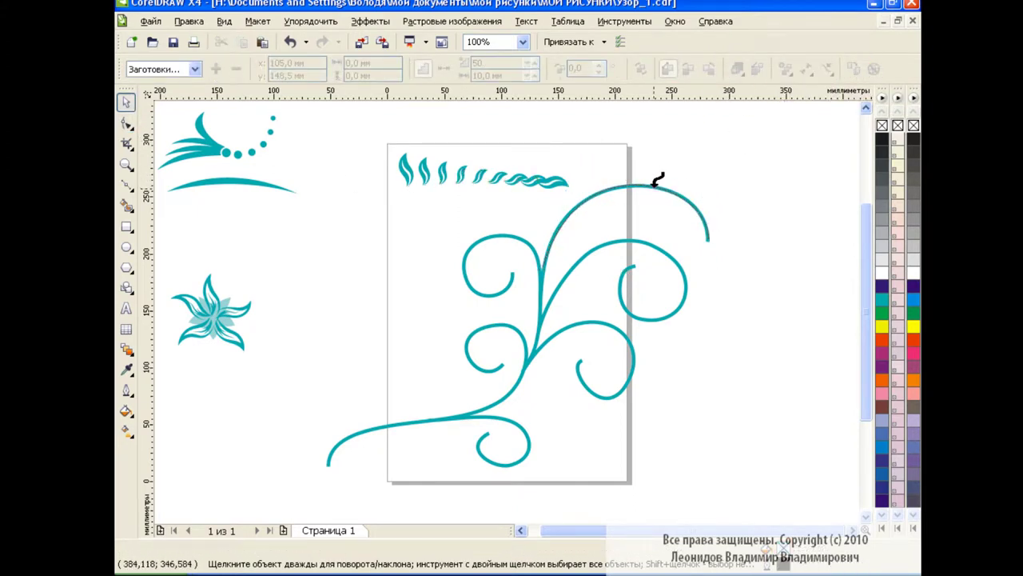
pyautogui.click(654, 185)
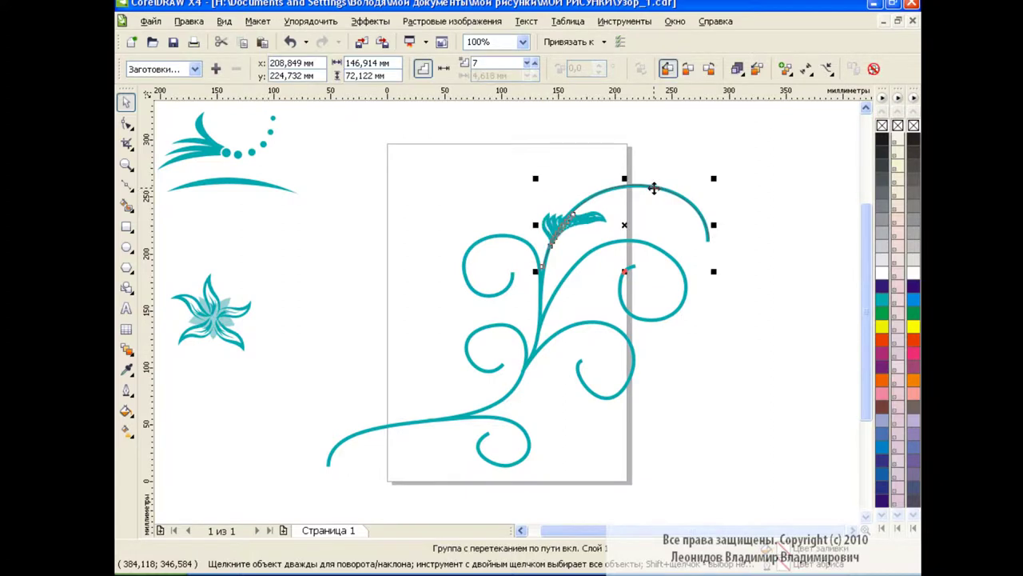
pyautogui.click(127, 348)
pyautogui.moveTo(572, 216); pyautogui.dragTo(708, 239)
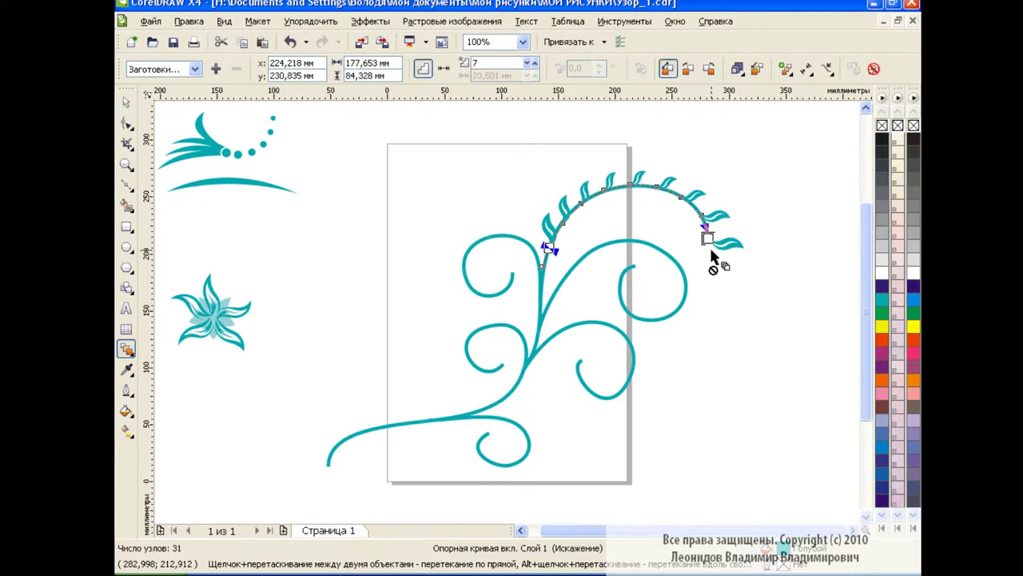
pyautogui.click(126, 102)
pyautogui.click(459, 207)
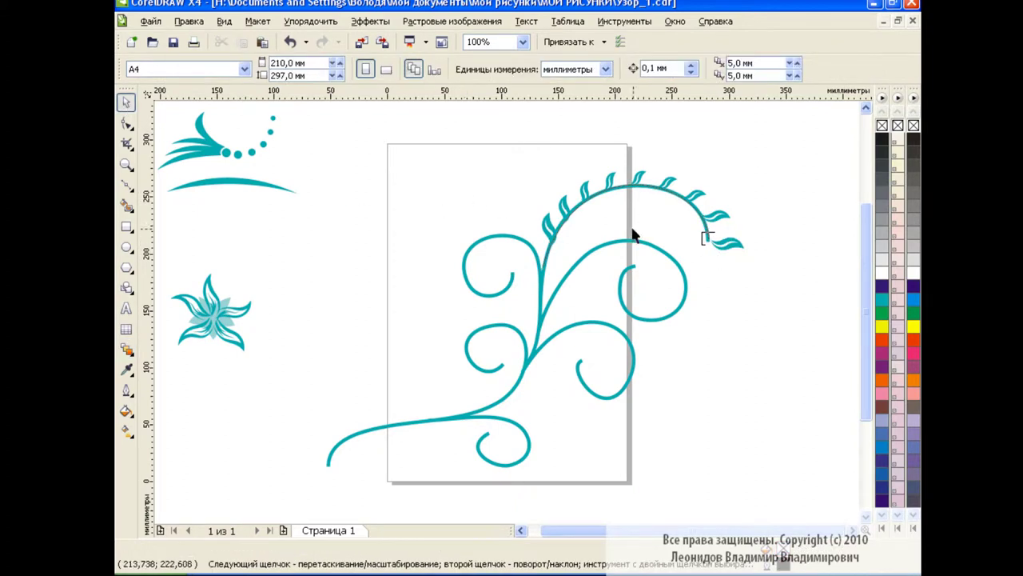
# - Nudge the arc slightly and move the spare small leaf off the page
pyautogui.click(618, 192)
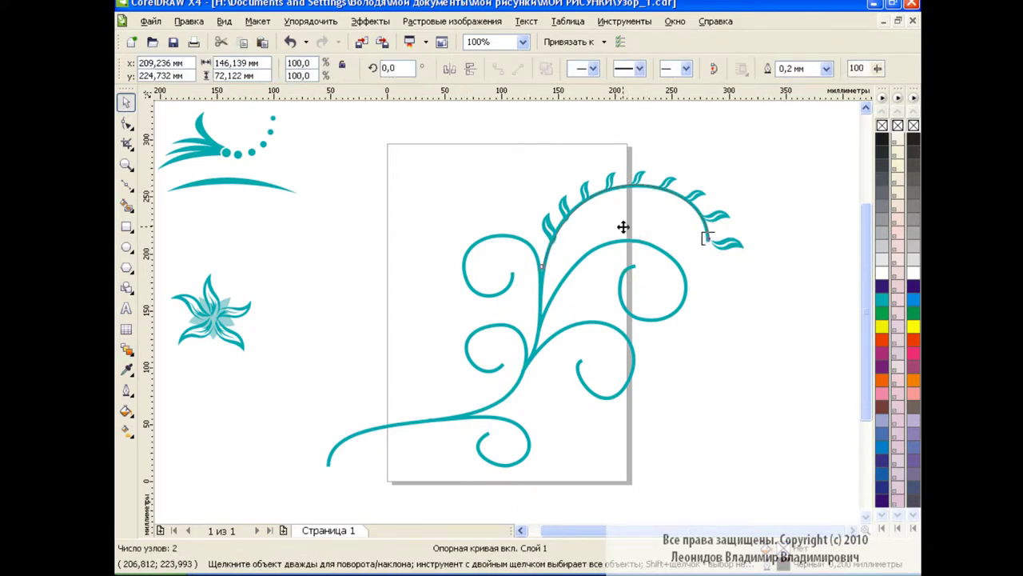
pyautogui.moveTo(622, 223); pyautogui.dragTo(621, 225)
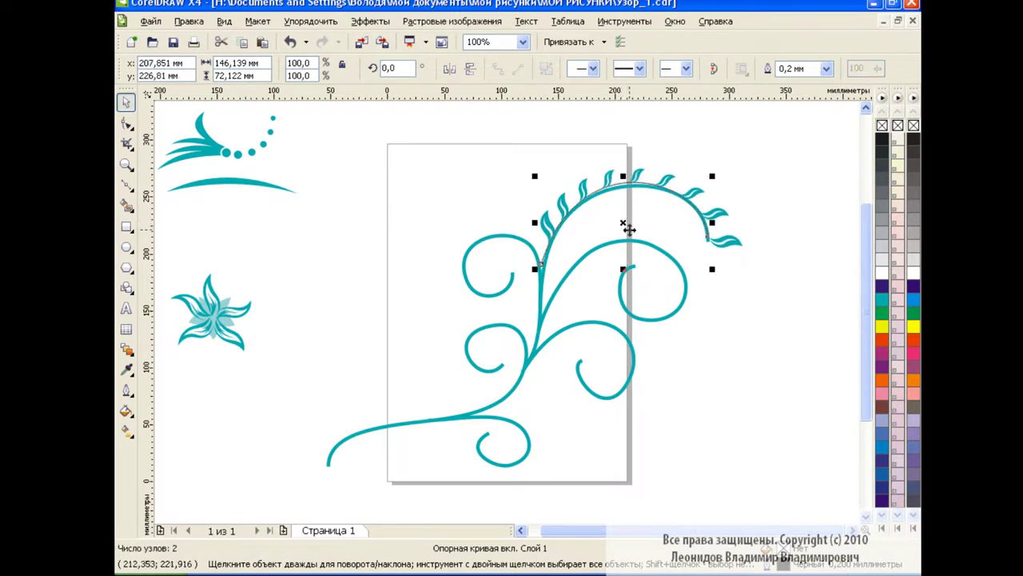
pyautogui.click(441, 179)
pyautogui.click(263, 42)
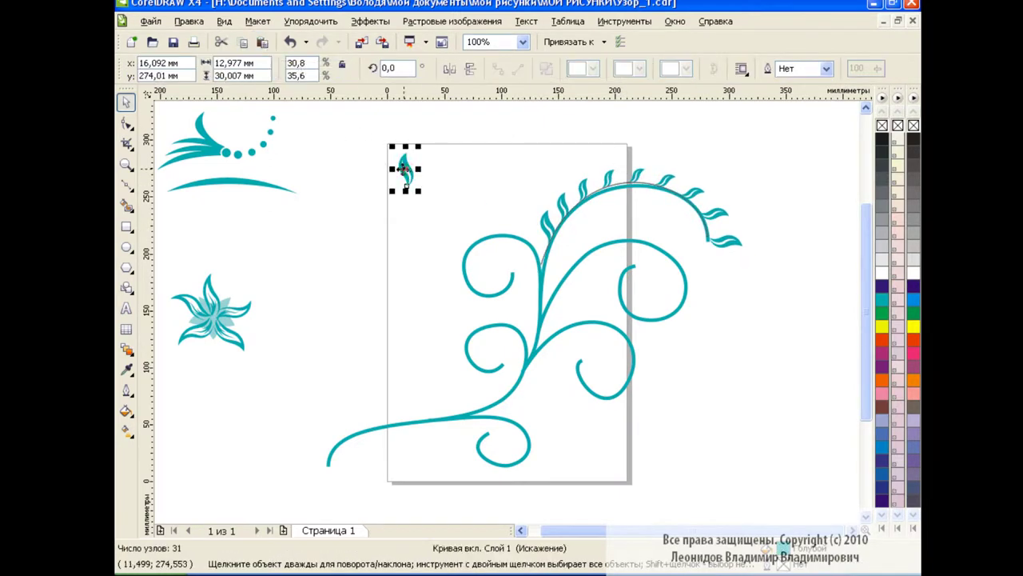
pyautogui.moveTo(404, 168); pyautogui.dragTo(303, 138)
pyautogui.click(438, 158)
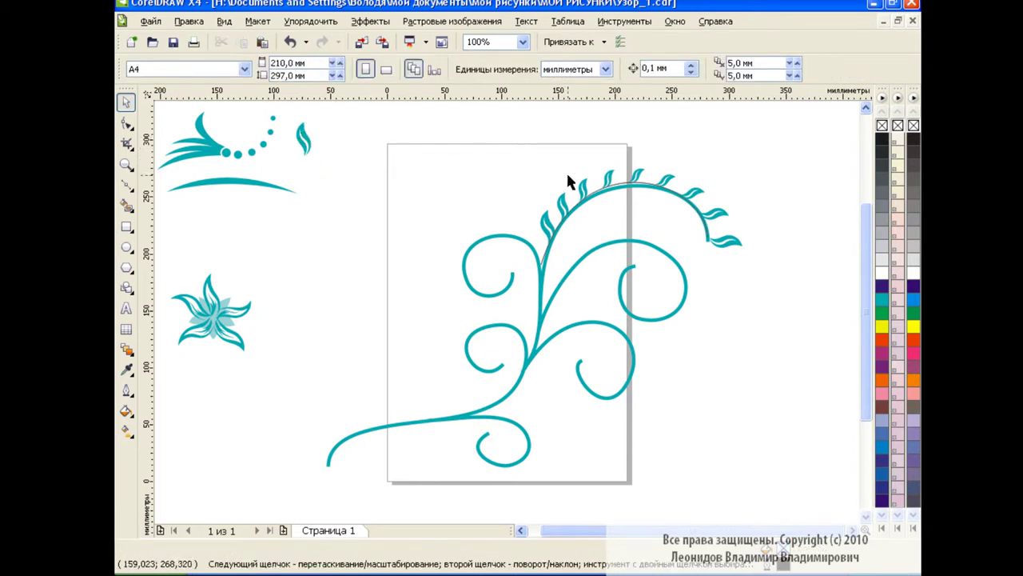
# - Reshape the arc's curvature at its start and end nodes
pyautogui.click(546, 257)
pyautogui.press('F10')
pyautogui.click(543, 268)
pyautogui.moveTo(579, 149); pyautogui.dragTo(560, 146)
pyautogui.moveTo(705, 179); pyautogui.dragTo(715, 170)
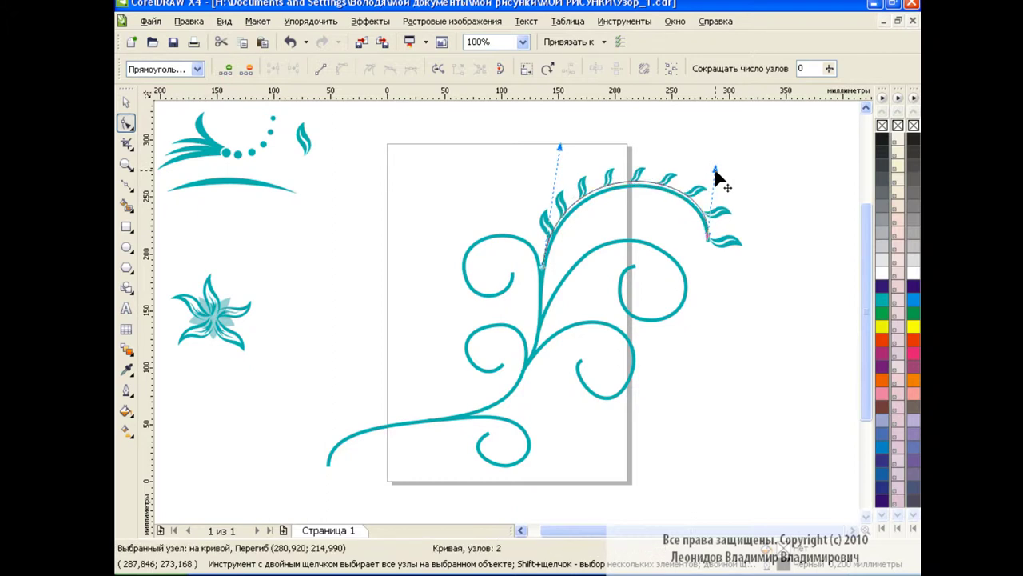
pyautogui.click(543, 270)
pyautogui.click(710, 239)
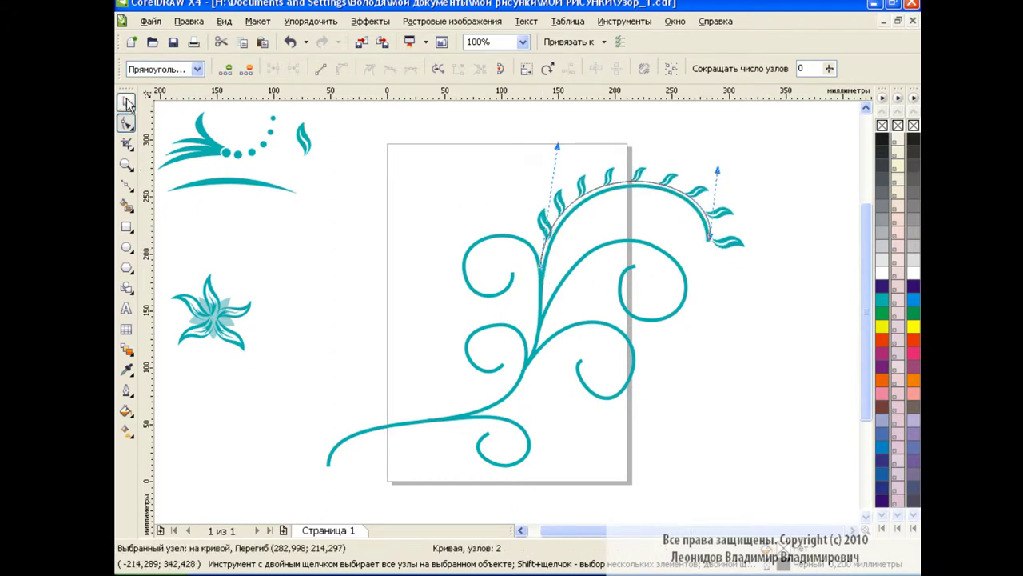
# - Break the leaf row apart from its guide arc with Break Blend Group on Path Apart
pyautogui.click(126, 101)
pyautogui.click(310, 21)
pyautogui.press('Escape')
pyautogui.click(644, 175)
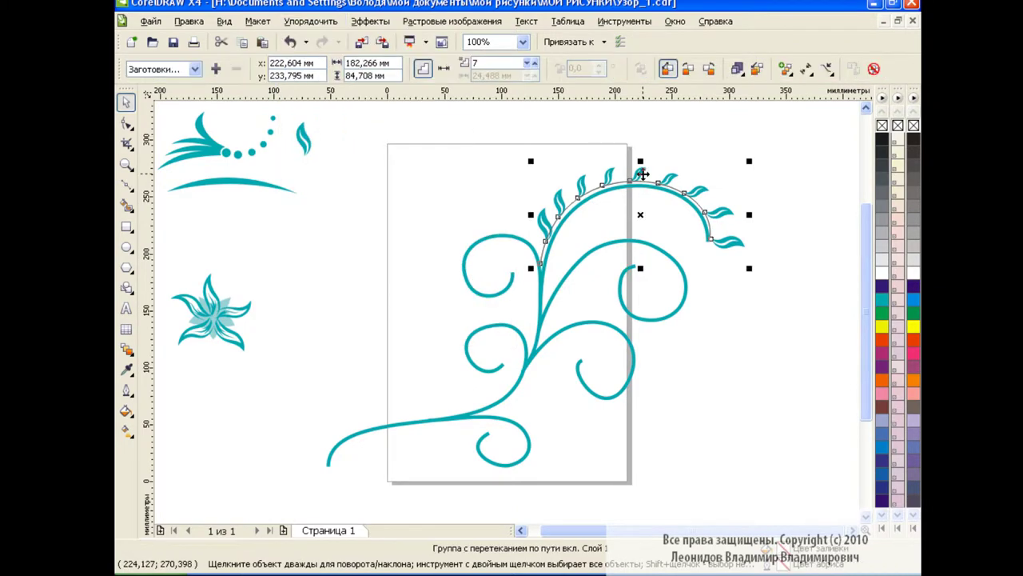
pyautogui.click(328, 22)
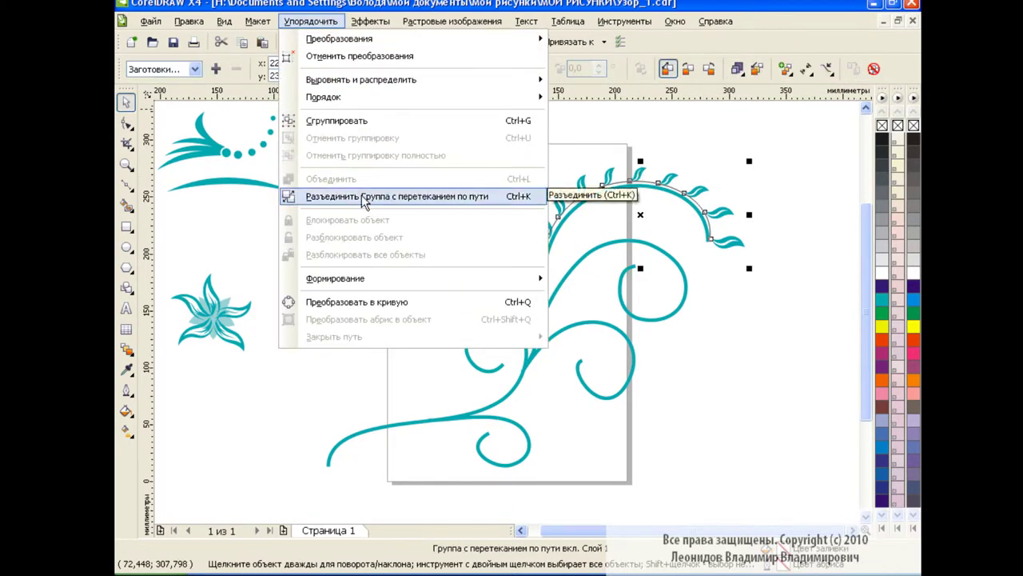
pyautogui.click(361, 195)
pyautogui.click(353, 194)
pyautogui.click(625, 188)
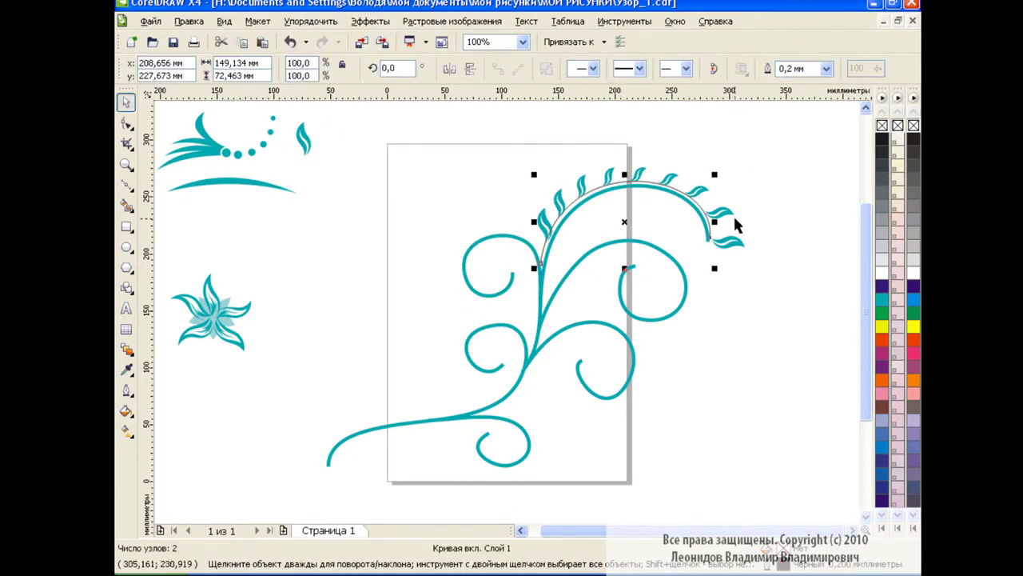
pyautogui.click(781, 233)
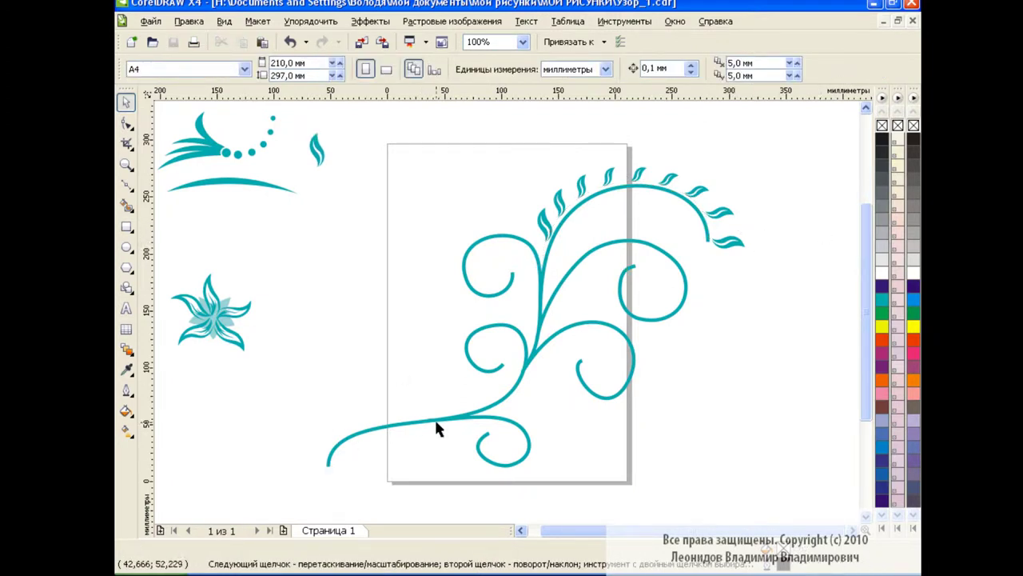
# - Position the spare leaf beside the flower and a pasted leaf toward the stem
pyautogui.click(314, 150)
pyautogui.moveTo(314, 152); pyautogui.dragTo(314, 445)
pyautogui.click(315, 167)
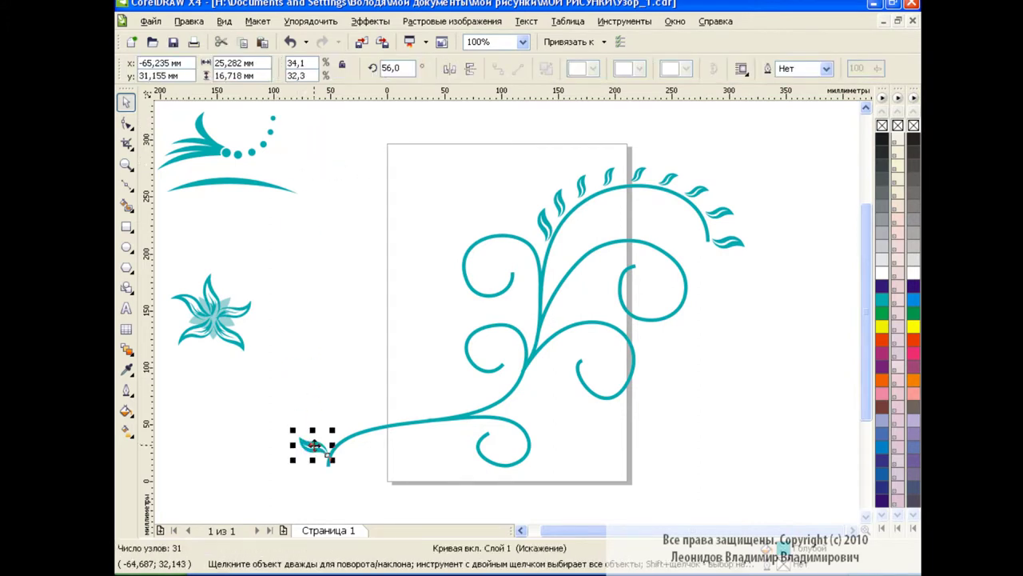
pyautogui.moveTo(311, 445); pyautogui.dragTo(282, 295)
pyautogui.click(263, 45)
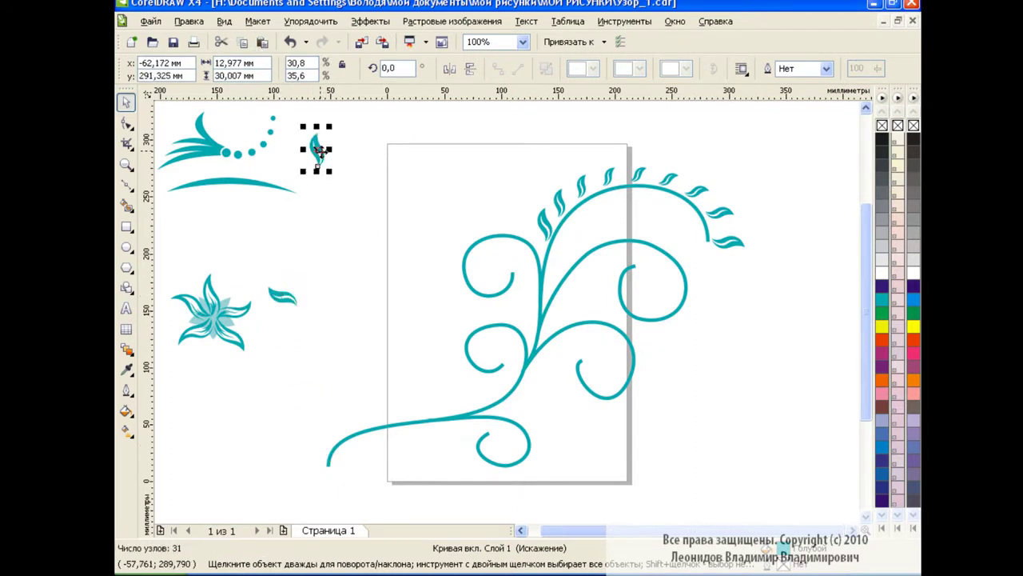
pyautogui.moveTo(318, 149)
pyautogui.mouseDown()
pyautogui.moveTo(446, 396)
pyautogui.moveTo(419, 272)
pyautogui.mouseUp()
pyautogui.click(434, 331)
# - Blend the two leaves with 8 steps, then start a curve along the lower stem
pyautogui.click(126, 349)
pyautogui.moveTo(283, 294); pyautogui.dragTo(418, 271)
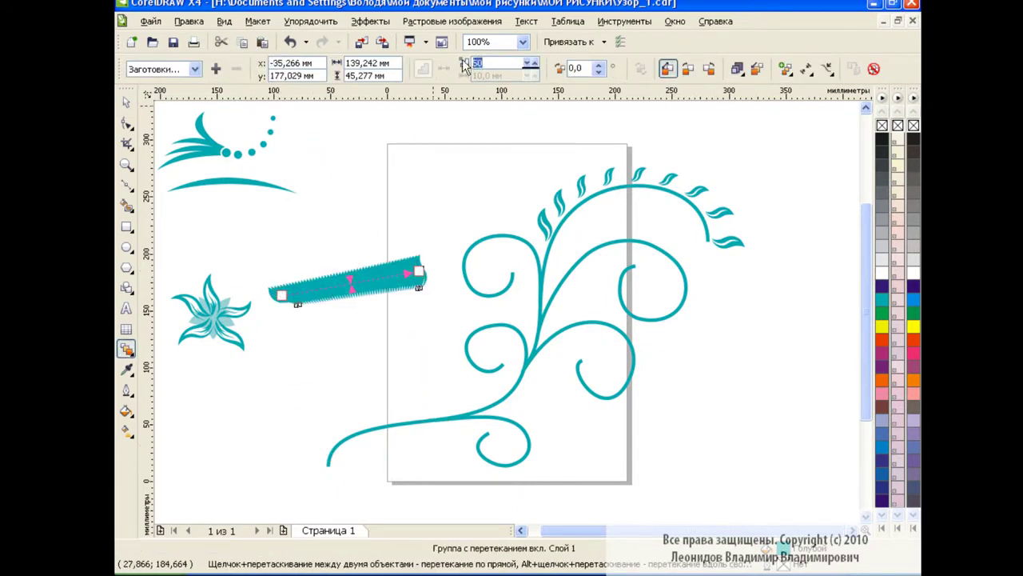
pyautogui.write('8')
pyautogui.press('Return')
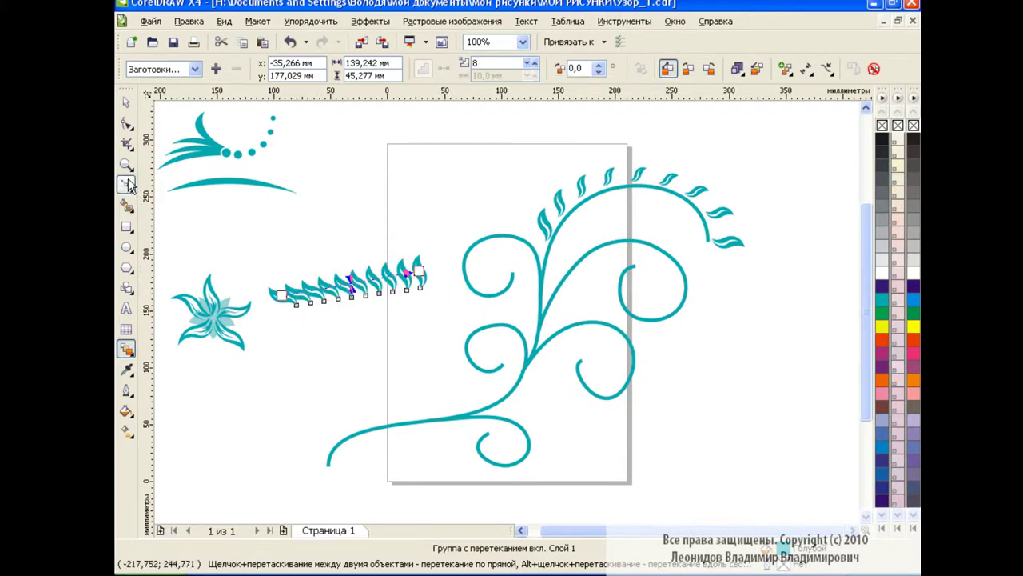
pyautogui.click(128, 184)
pyautogui.click(325, 458)
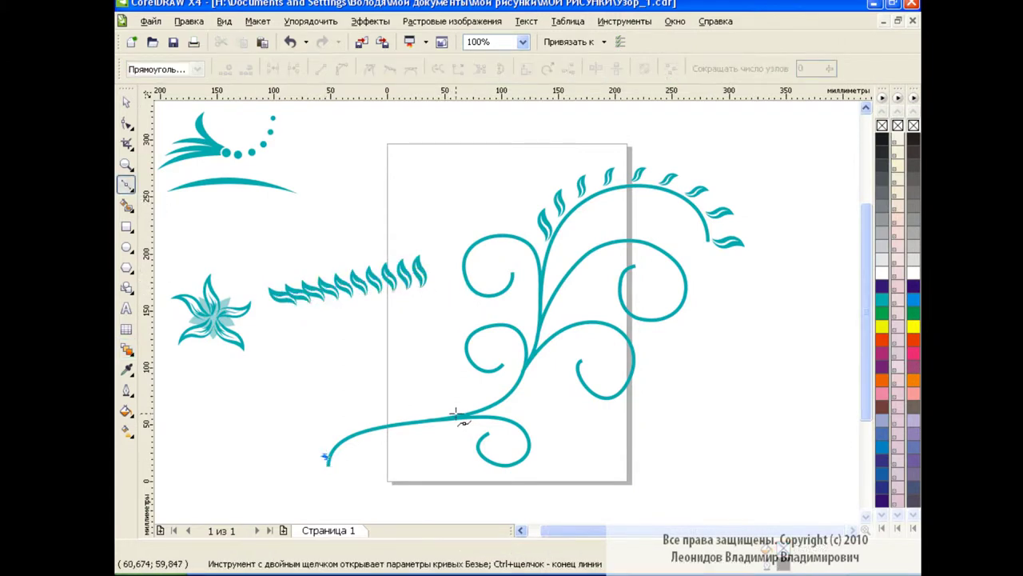
# - Finish the lower-stem curve and attach the leaf blend to it as a new path
pyautogui.moveTo(455, 413); pyautogui.dragTo(586, 400)
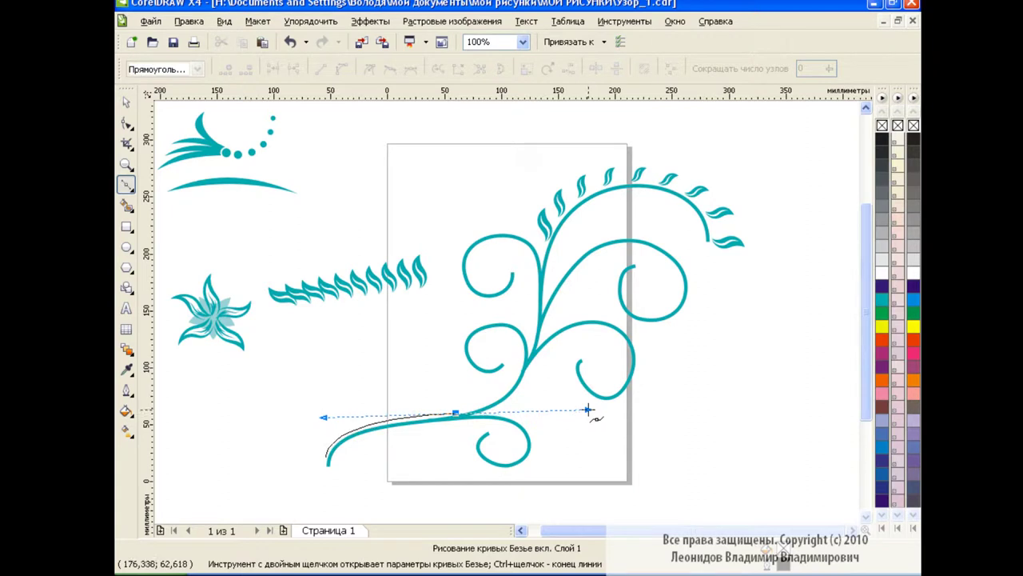
pyautogui.click(127, 102)
pyautogui.click(344, 280)
pyautogui.click(827, 69)
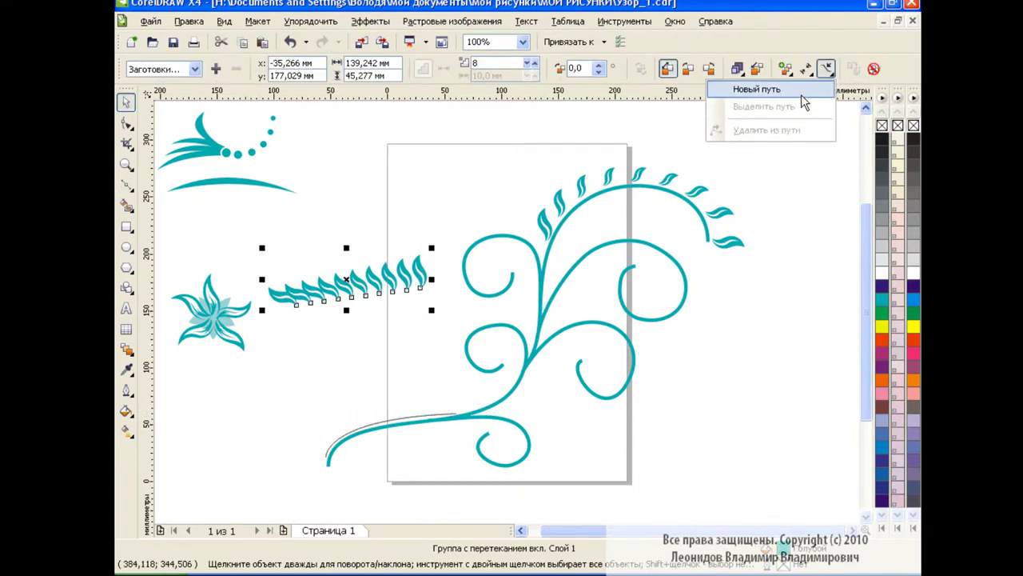
pyautogui.click(731, 86)
pyautogui.click(428, 415)
# - Slide the end leaves along the stem to extend the row and set 4 blend steps
pyautogui.click(126, 348)
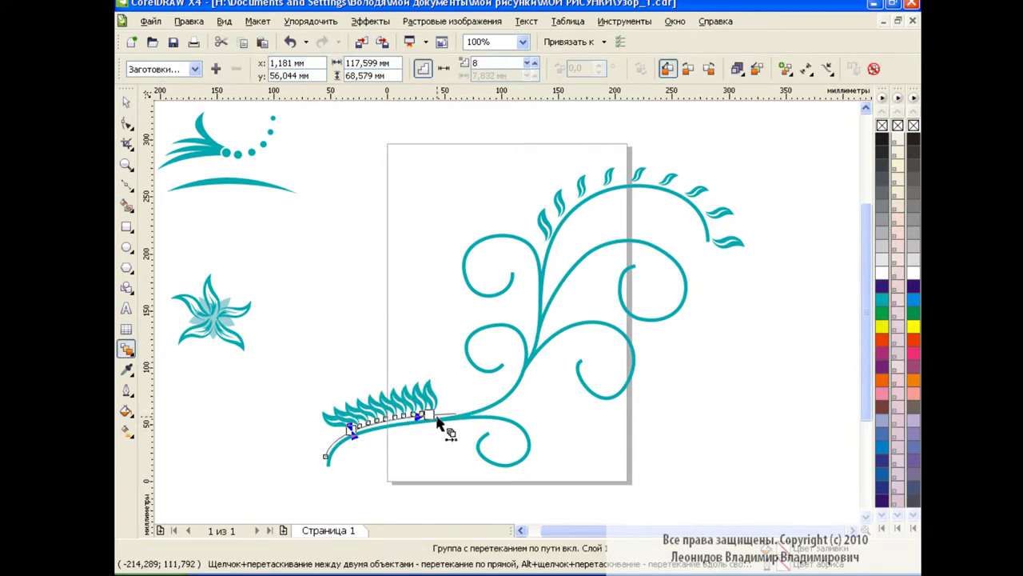
pyautogui.moveTo(447, 411); pyautogui.dragTo(442, 426)
pyautogui.moveTo(351, 430); pyautogui.dragTo(324, 456)
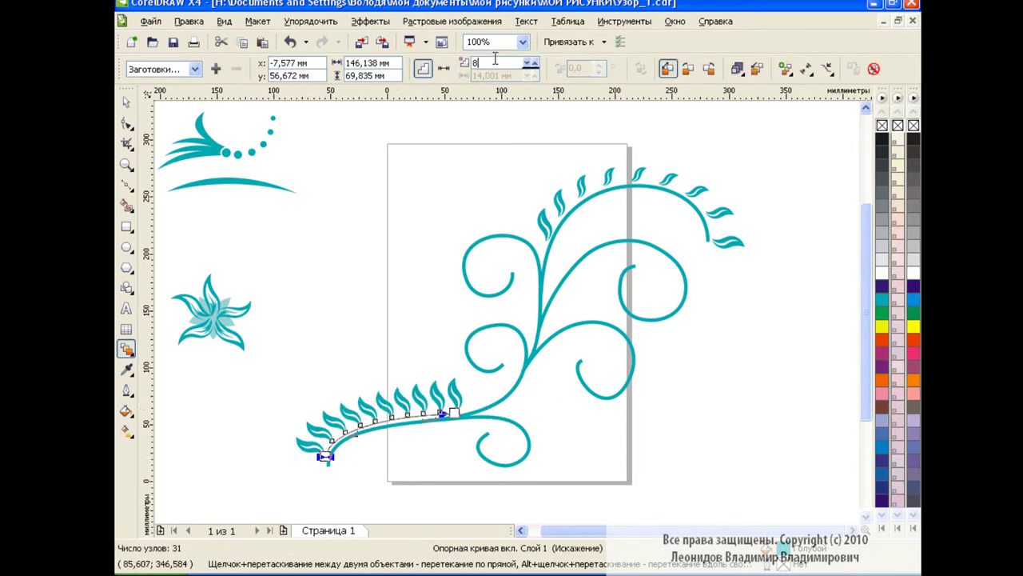
pyautogui.write('4')
pyautogui.press('Return')
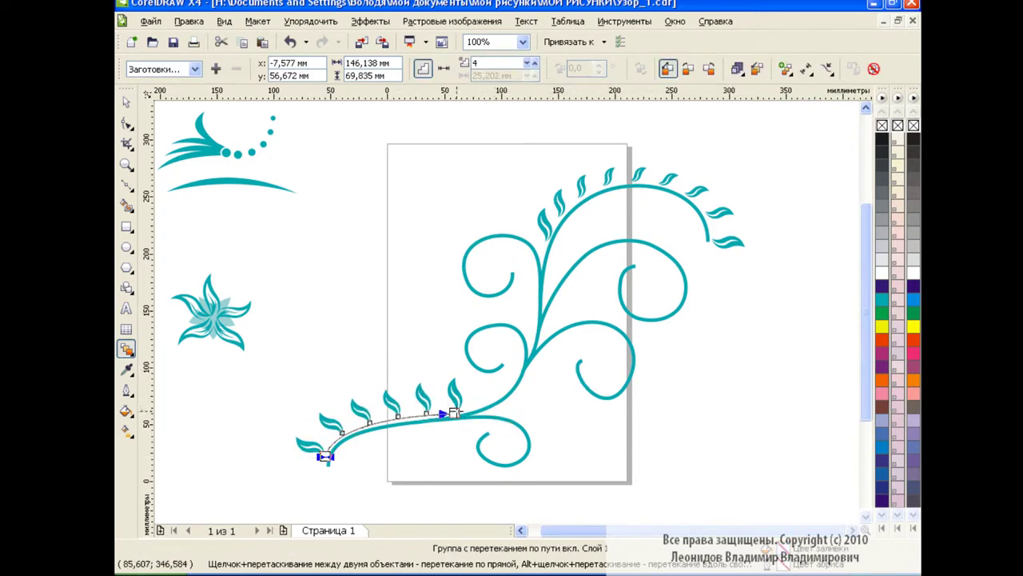
pyautogui.press('space')
# - Move the stem curve's end node right and bend it by its start handle
pyautogui.click(445, 414)
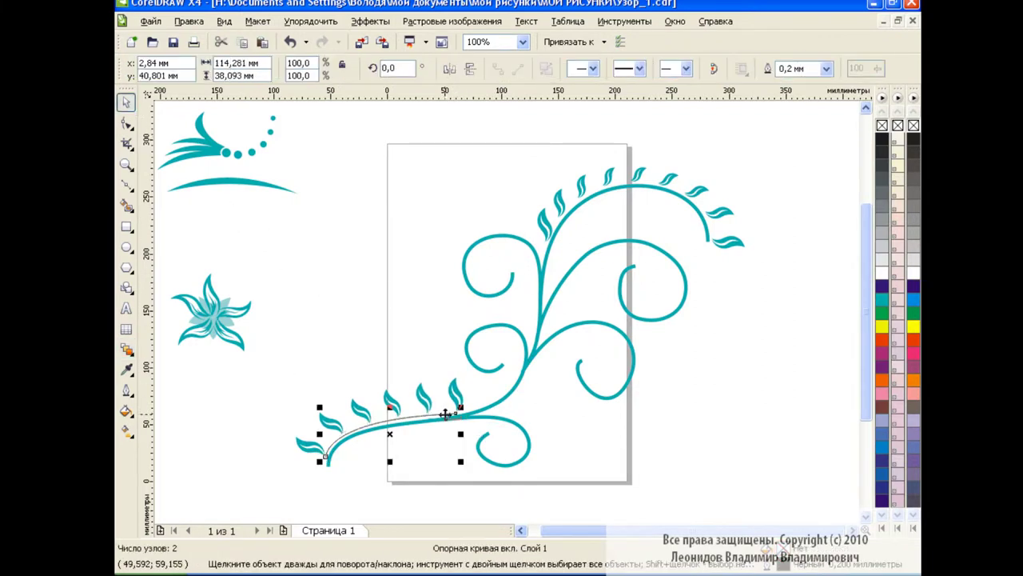
pyautogui.press('F10')
pyautogui.moveTo(461, 413); pyautogui.dragTo(478, 416)
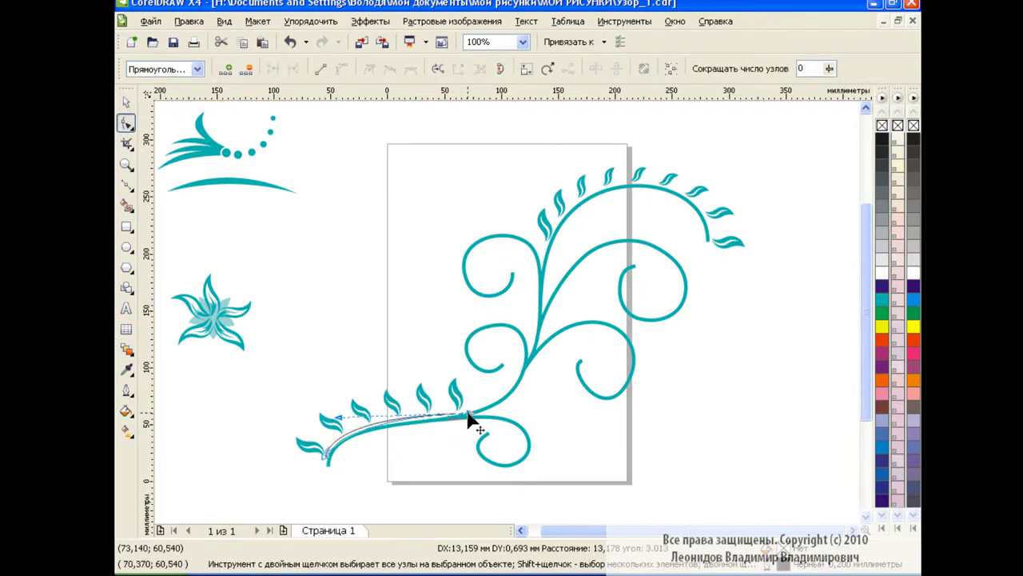
pyautogui.click(329, 453)
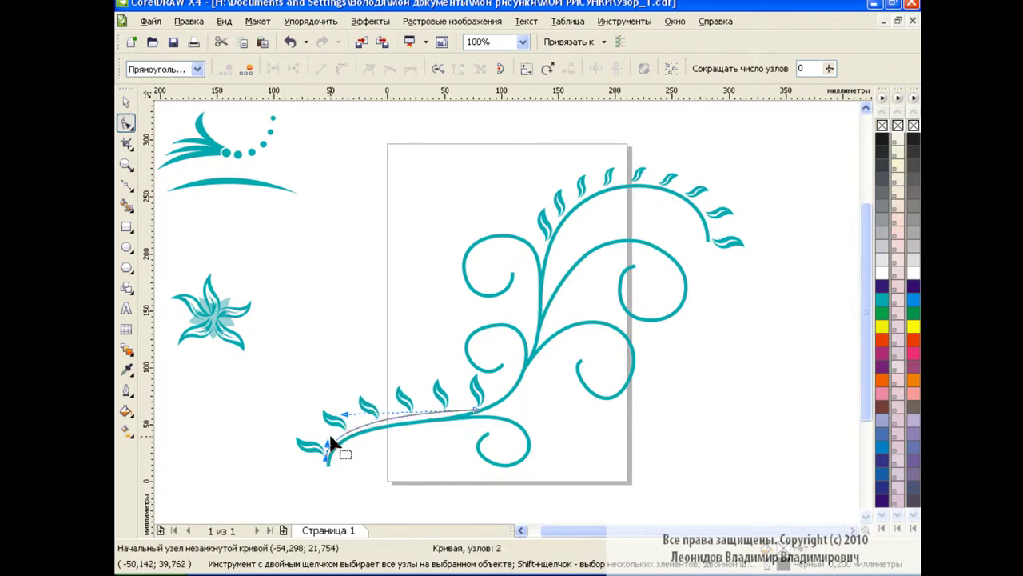
pyautogui.moveTo(344, 414); pyautogui.dragTo(359, 418)
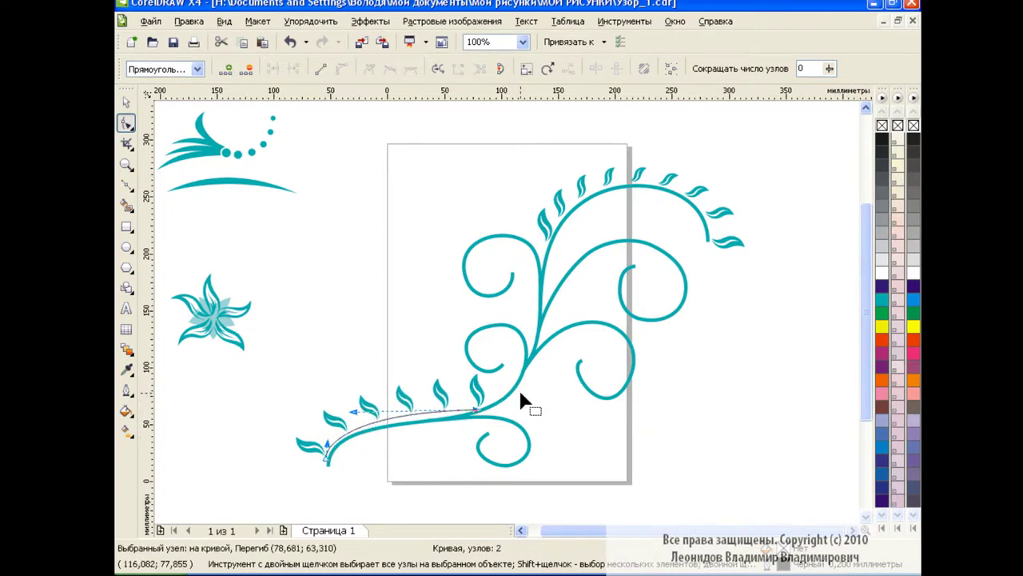
# - Turn on Rotate All Objects so the leaves turn to follow the stem curve
pyautogui.click(127, 349)
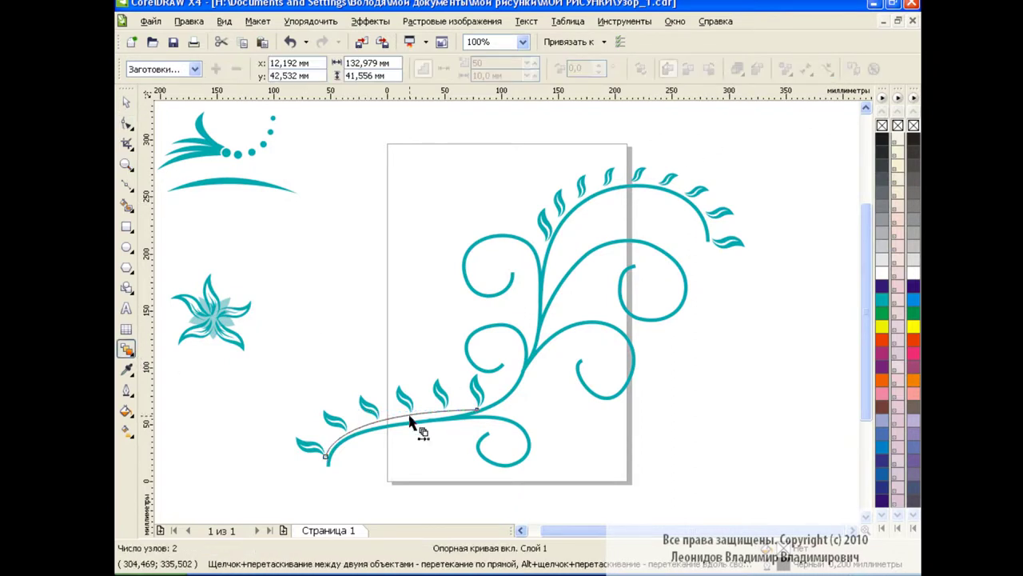
pyautogui.click(409, 414)
pyautogui.click(784, 69)
pyautogui.click(788, 199)
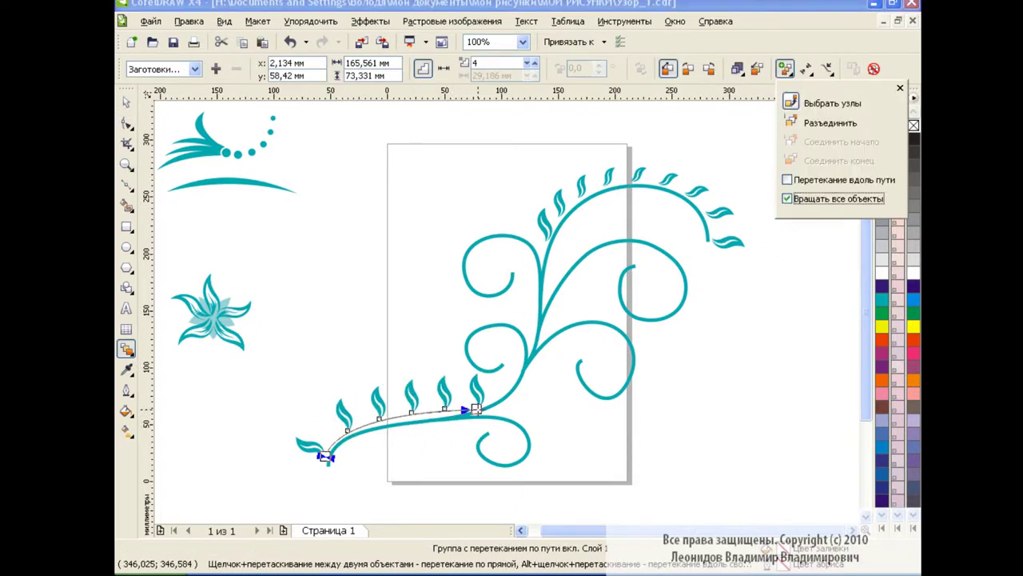
pyautogui.press('space')
pyautogui.click(400, 330)
# - Refine the stem curve's left end and its bend by editing nodes again
pyautogui.click(418, 422)
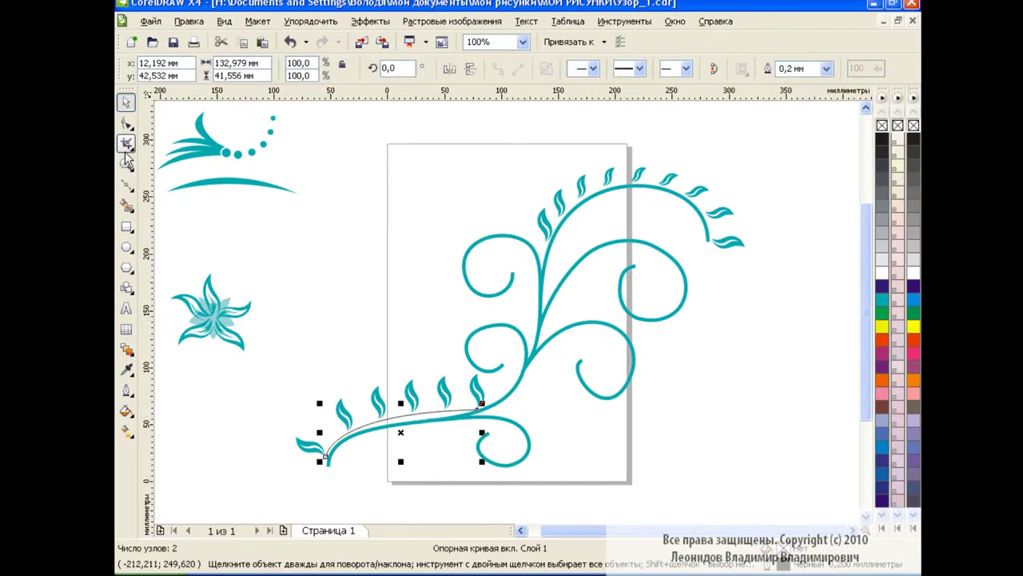
pyautogui.press('F10')
pyautogui.click(475, 411)
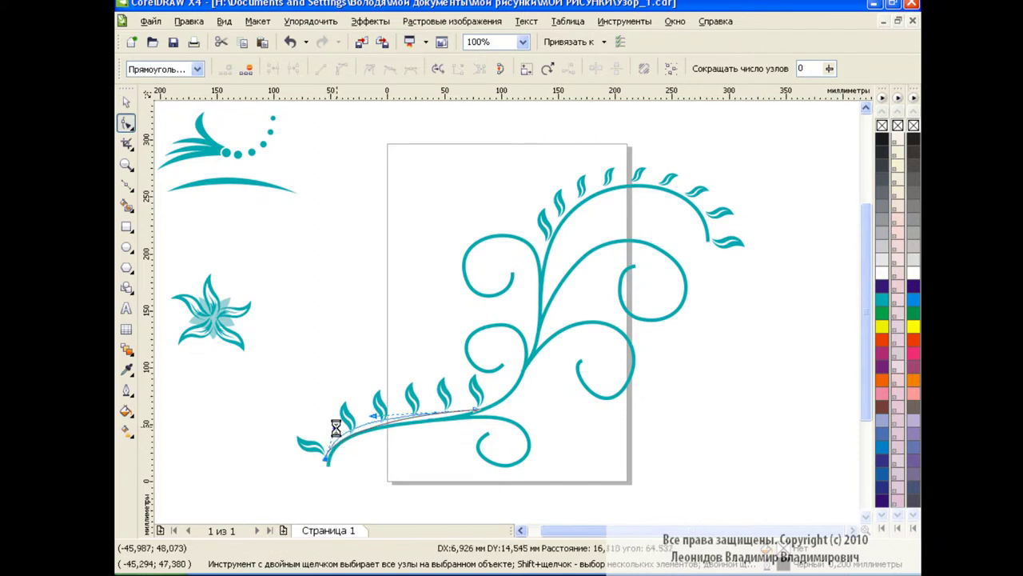
pyautogui.moveTo(329, 453)
pyautogui.mouseDown()
pyautogui.moveTo(418, 425)
pyautogui.moveTo(348, 426)
pyautogui.moveTo(340, 416)
pyautogui.mouseUp()
pyautogui.moveTo(432, 429); pyautogui.dragTo(454, 427)
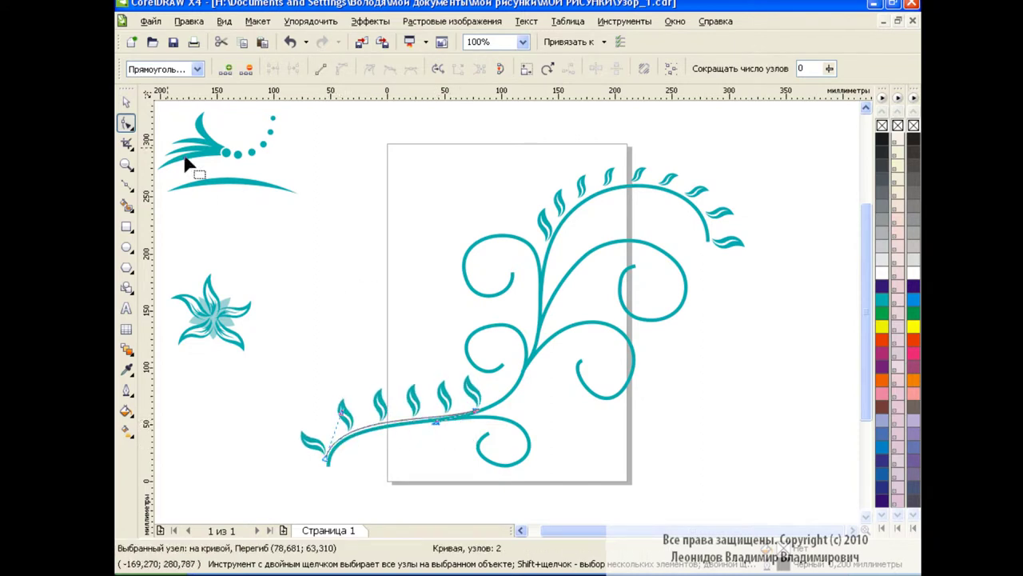
# - Separate the leaf blend from its stem path with Break Apart Blend Group on Path
pyautogui.press('space')
pyautogui.click(312, 22)
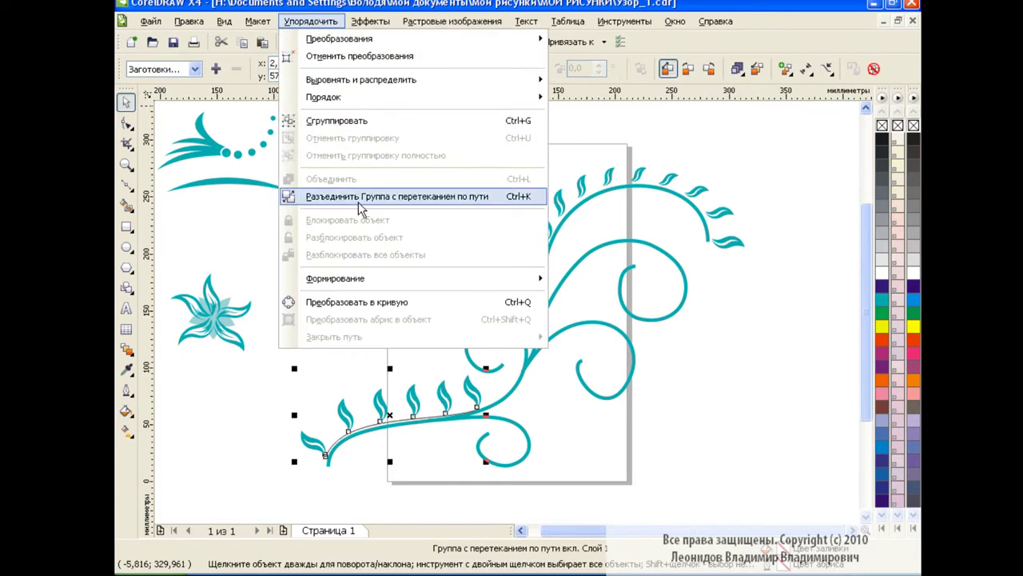
pyautogui.click(400, 197)
pyautogui.click(440, 413)
pyautogui.click(392, 312)
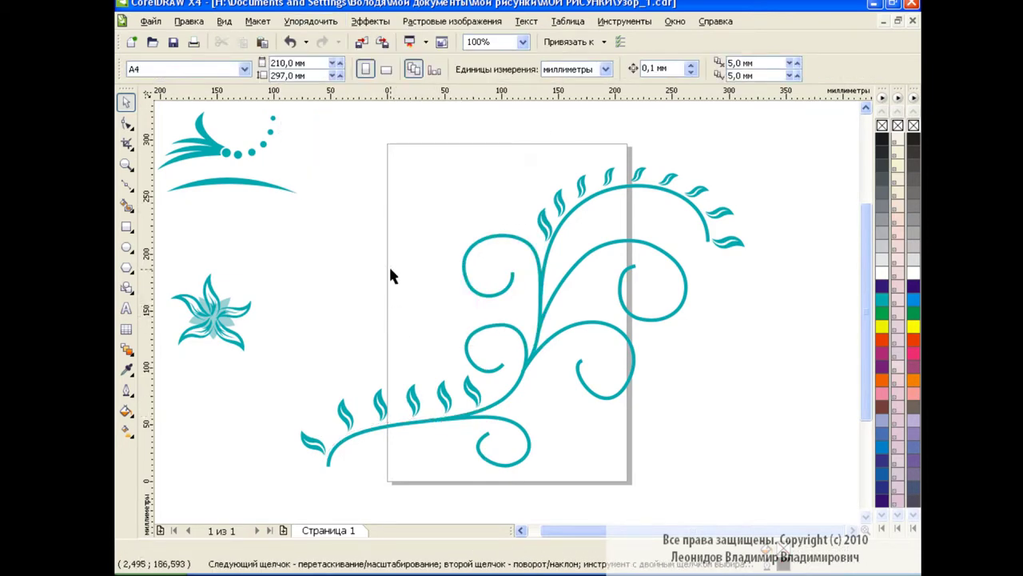
# - Move the thin curve near the page and rotate a copy onto the lower stem
pyautogui.moveTo(229, 182); pyautogui.dragTo(372, 306)
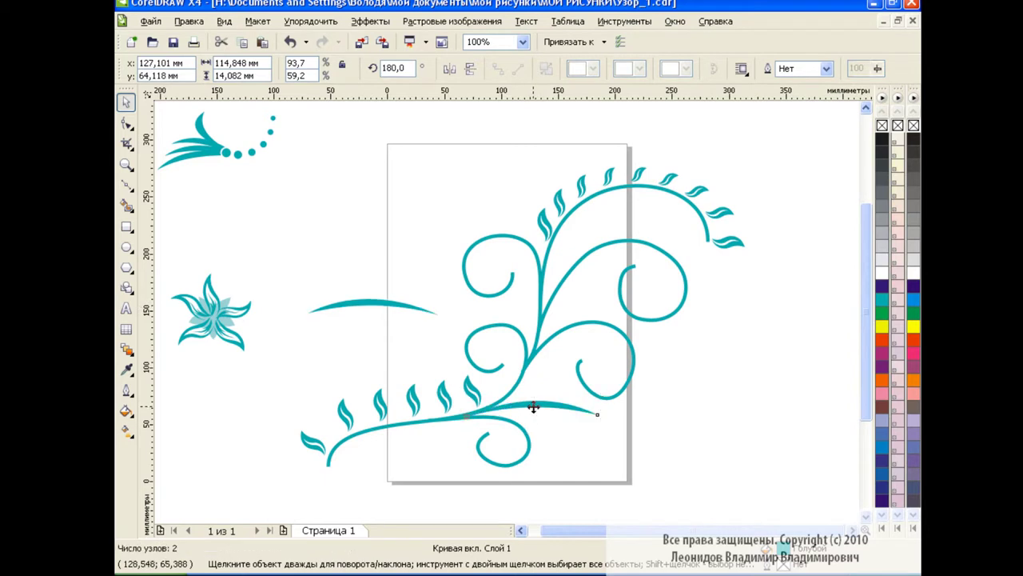
pyautogui.moveTo(373, 307)
pyautogui.mouseDown()
pyautogui.moveTo(542, 409)
pyautogui.moveTo(607, 418)
pyautogui.mouseUp()
pyautogui.click(709, 432)
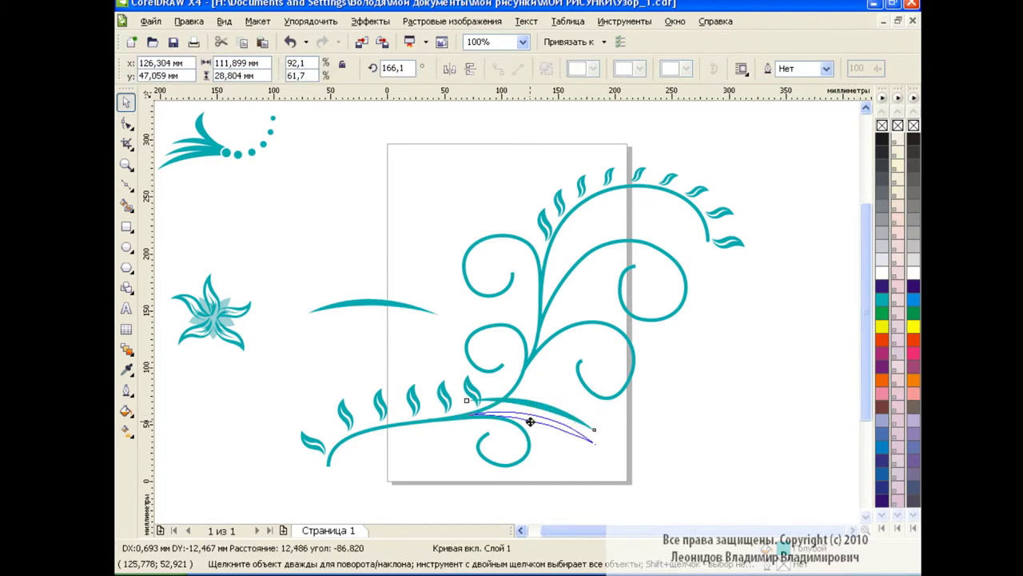
pyautogui.click(542, 431)
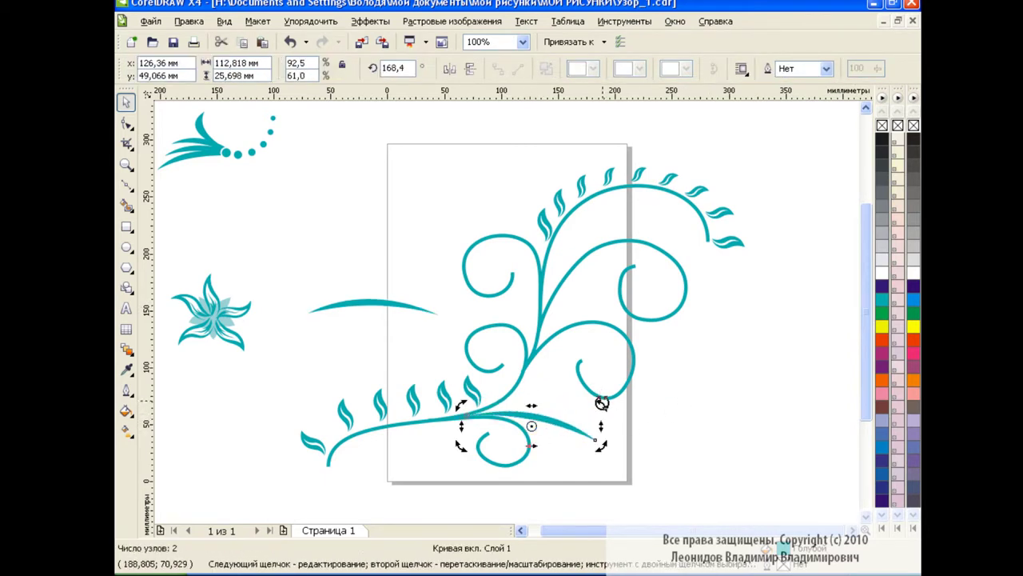
pyautogui.moveTo(600, 404); pyautogui.dragTo(601, 408)
pyautogui.click(706, 413)
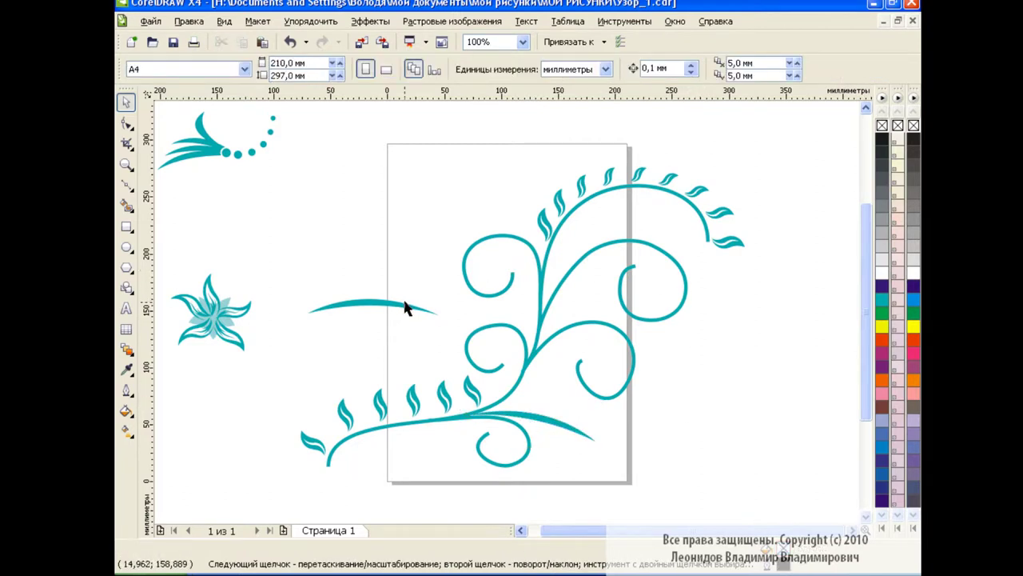
# - Place a curve copy at the stem top, rotated steeply to about 295°
pyautogui.click(263, 42)
pyautogui.moveTo(369, 305); pyautogui.dragTo(464, 186)
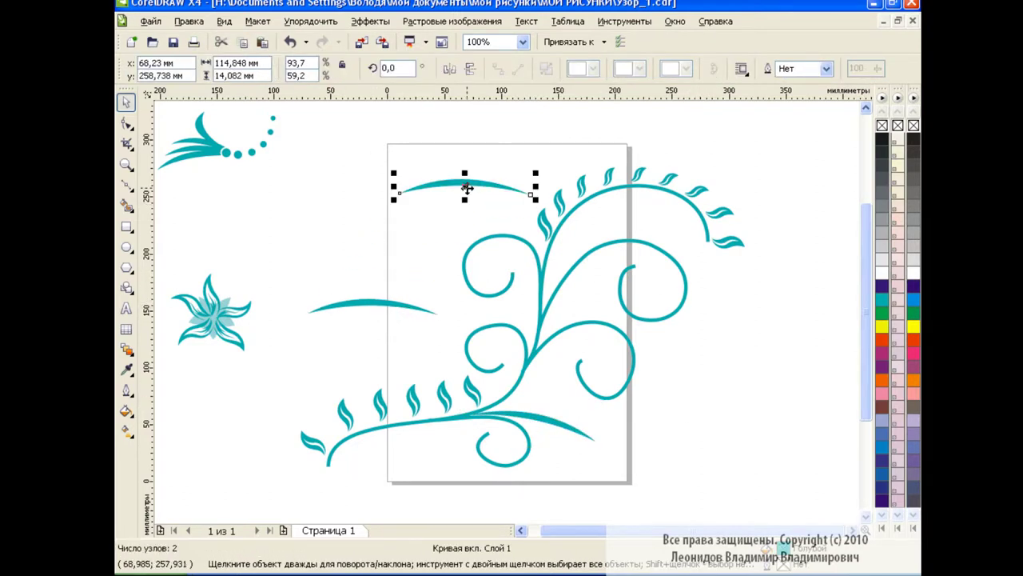
pyautogui.click(466, 187)
pyautogui.moveTo(539, 203)
pyautogui.mouseDown()
pyautogui.moveTo(443, 213)
pyautogui.moveTo(495, 212)
pyautogui.mouseUp()
pyautogui.click(496, 212)
pyautogui.moveTo(446, 165); pyautogui.dragTo(467, 149)
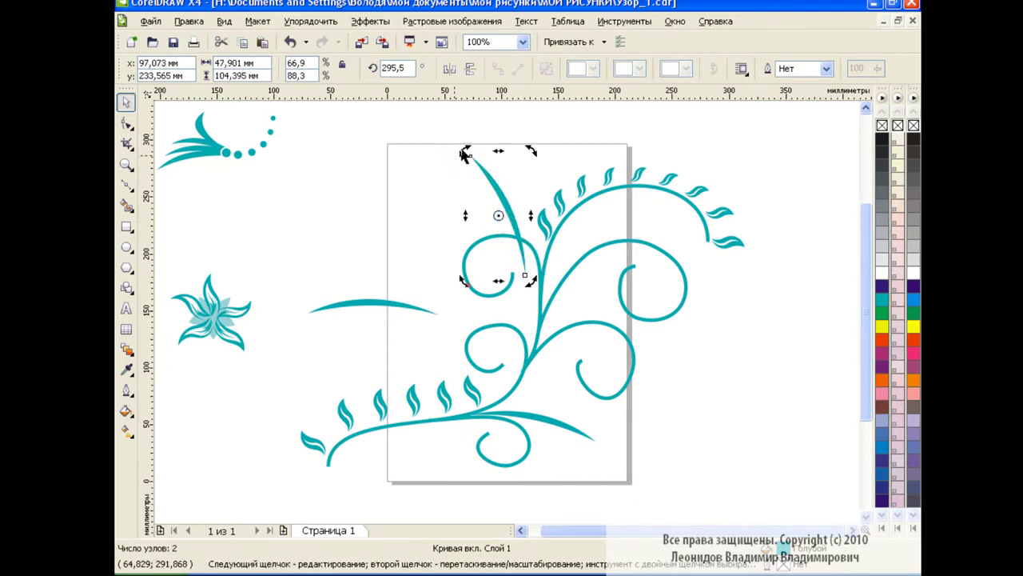
pyautogui.click(510, 210)
pyautogui.moveTo(509, 210); pyautogui.dragTo(525, 207)
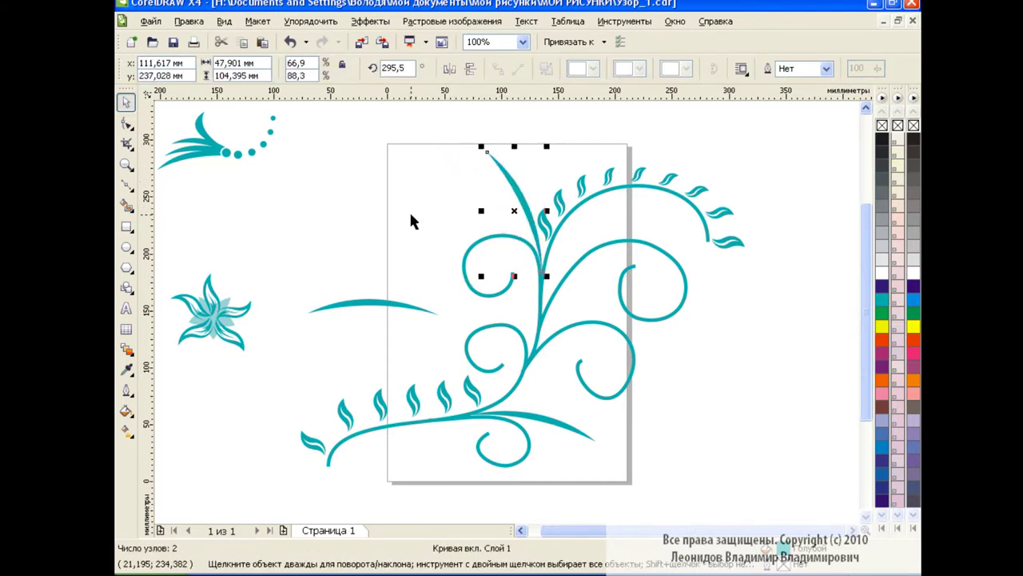
# - Add a curve copy beside the right-hand swirl, rotated to about 40°
pyautogui.click(388, 304)
pyautogui.moveTo(389, 304); pyautogui.dragTo(599, 302)
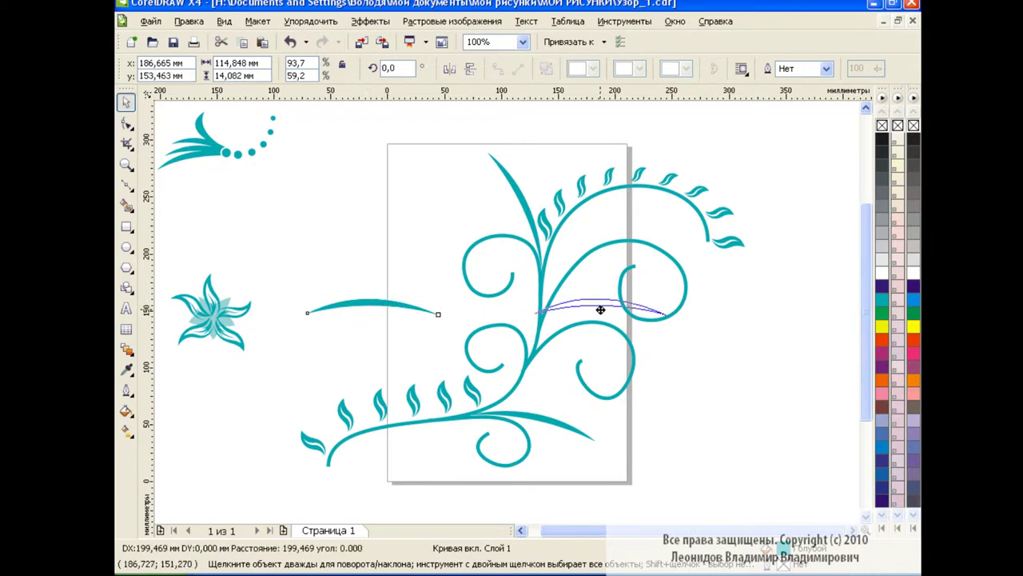
pyautogui.click(599, 302)
pyautogui.moveTo(674, 294); pyautogui.dragTo(651, 268)
pyautogui.click(733, 314)
pyautogui.click(598, 308)
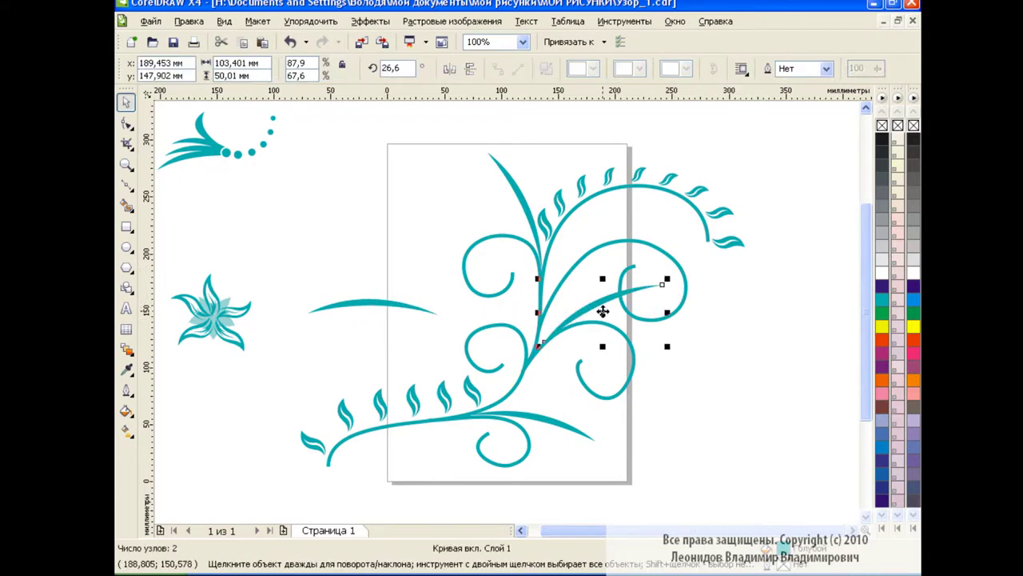
pyautogui.moveTo(599, 309); pyautogui.dragTo(602, 315)
pyautogui.click(601, 315)
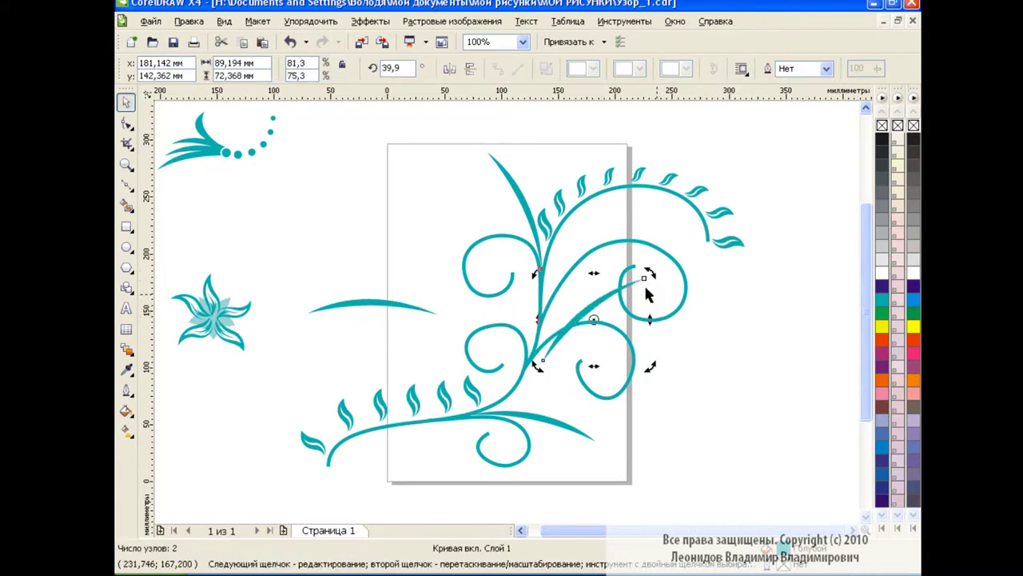
pyautogui.moveTo(648, 292)
pyautogui.mouseDown()
pyautogui.moveTo(641, 281)
pyautogui.moveTo(583, 306)
pyautogui.mouseUp()
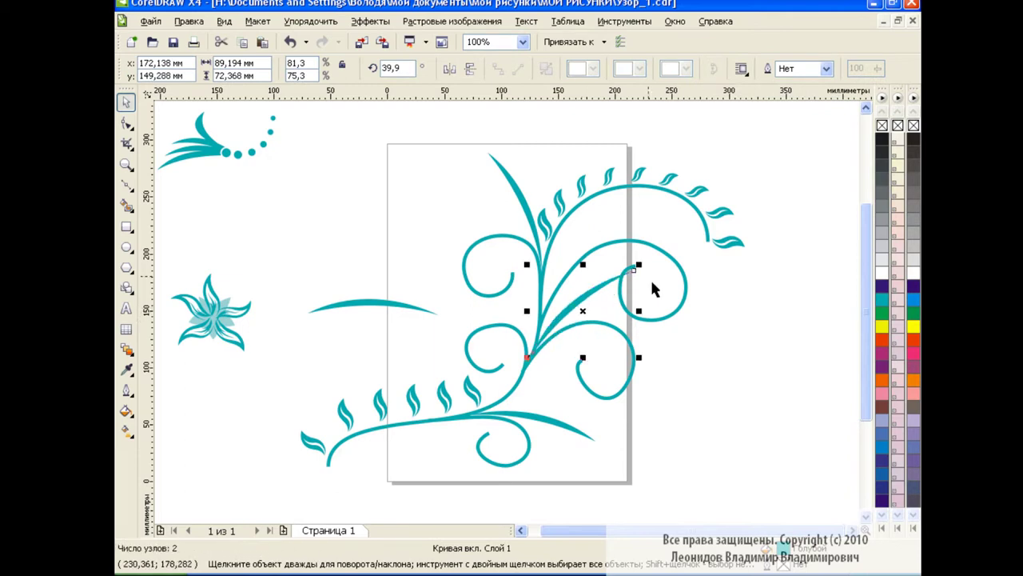
pyautogui.click(748, 322)
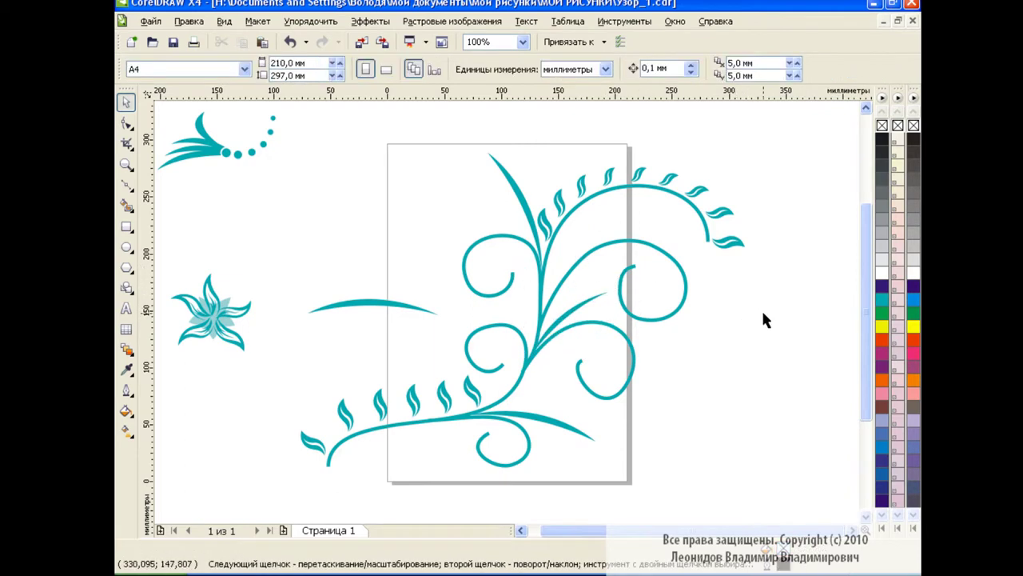
# - Fit another rotated curve copy along the lower-right stem
pyautogui.click(393, 312)
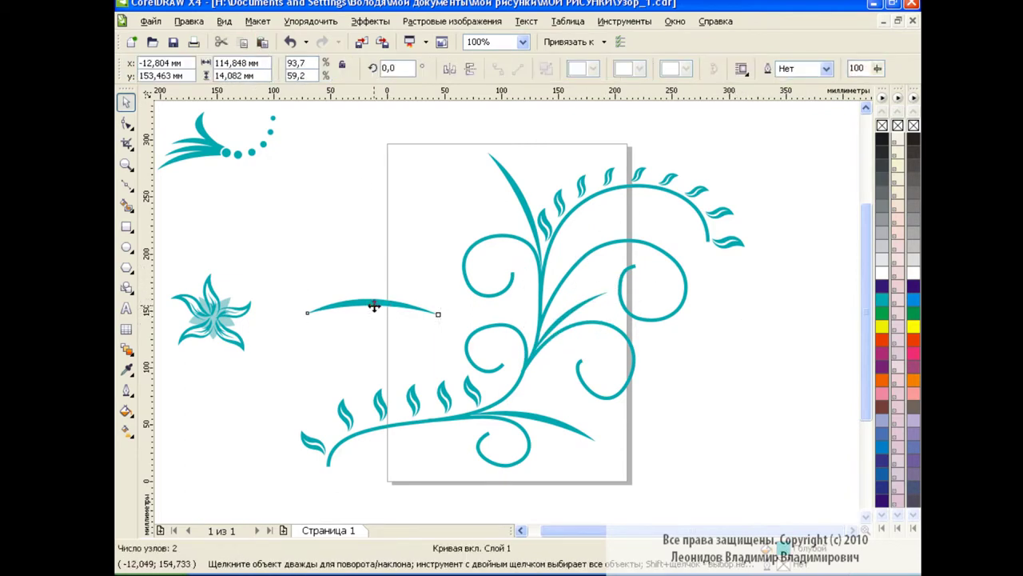
pyautogui.moveTo(393, 312)
pyautogui.mouseDown()
pyautogui.moveTo(440, 318)
pyautogui.moveTo(550, 402)
pyautogui.mouseUp()
pyautogui.click(550, 402)
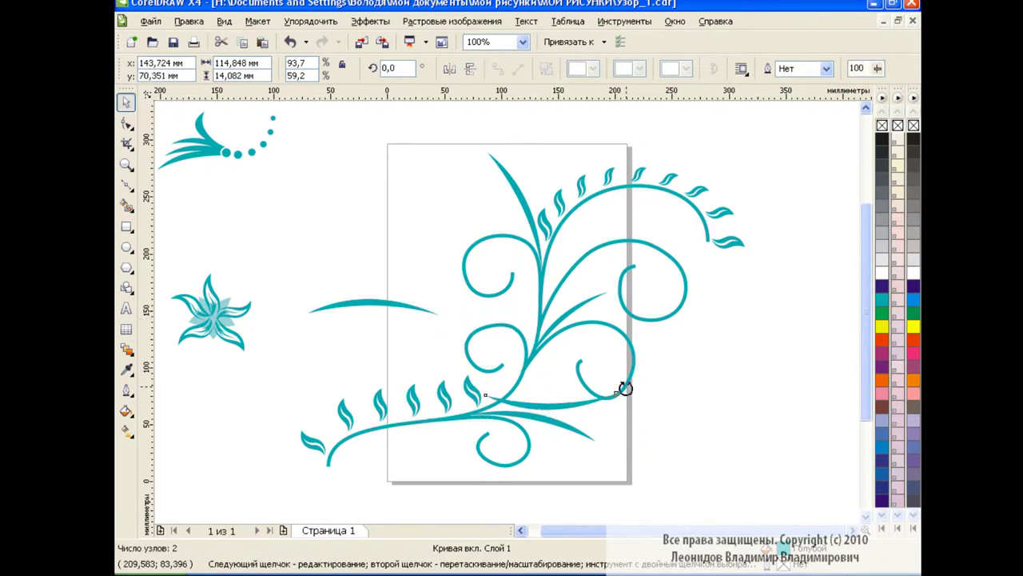
pyautogui.moveTo(621, 389); pyautogui.dragTo(611, 362)
pyautogui.click(671, 416)
pyautogui.click(552, 404)
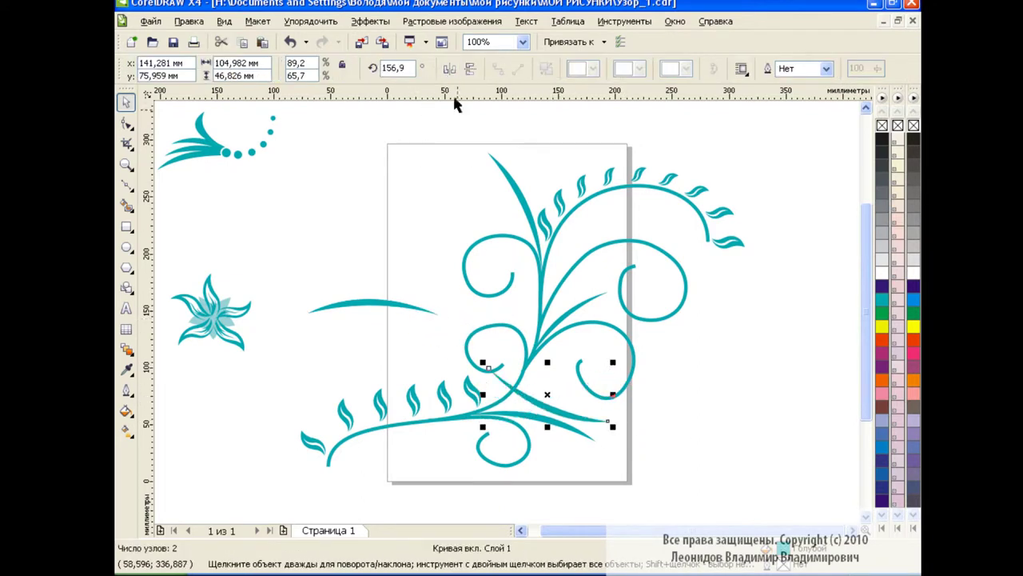
pyautogui.click(555, 408)
pyautogui.moveTo(485, 365); pyautogui.dragTo(476, 427)
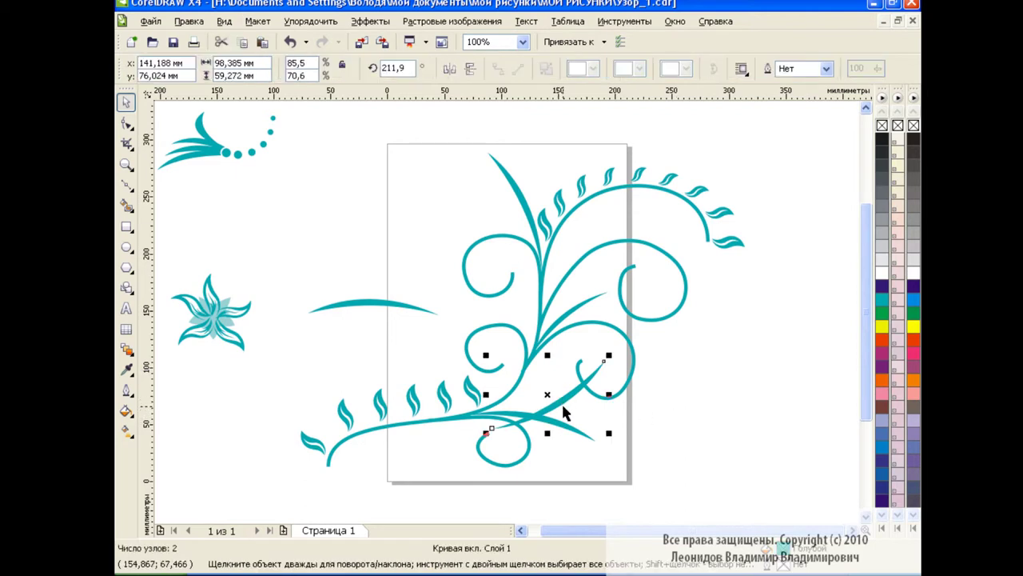
pyautogui.moveTo(551, 398); pyautogui.dragTo(532, 385)
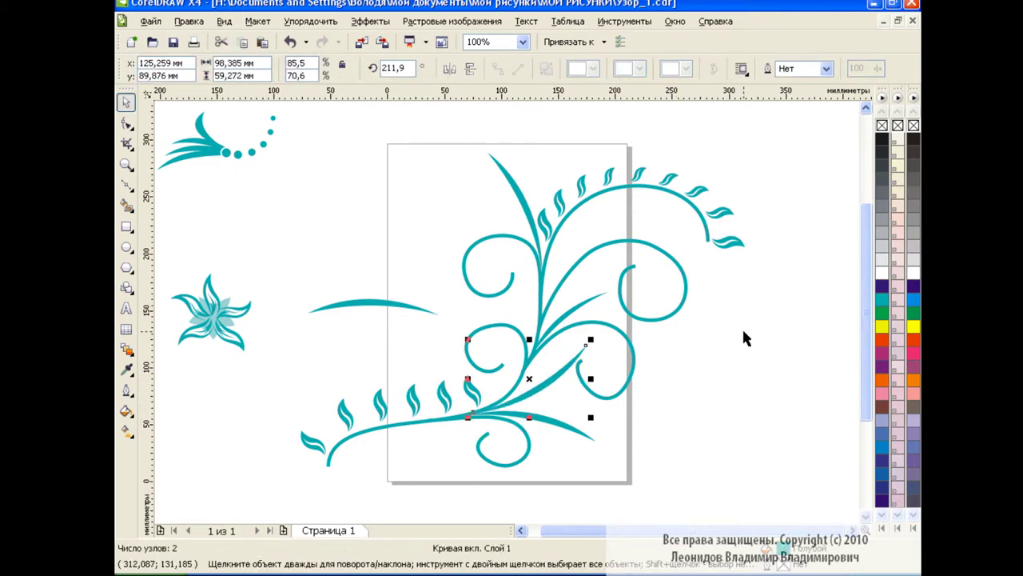
pyautogui.click(772, 352)
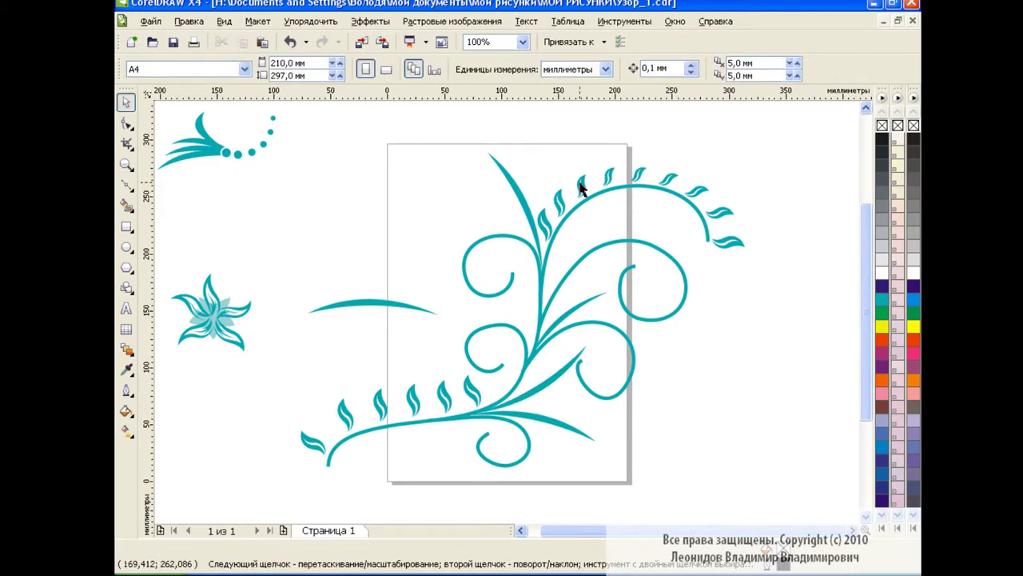
# - Paste a curve copy, turn it near vertical, and shrink it into the stem
pyautogui.click(262, 44)
pyautogui.click(369, 308)
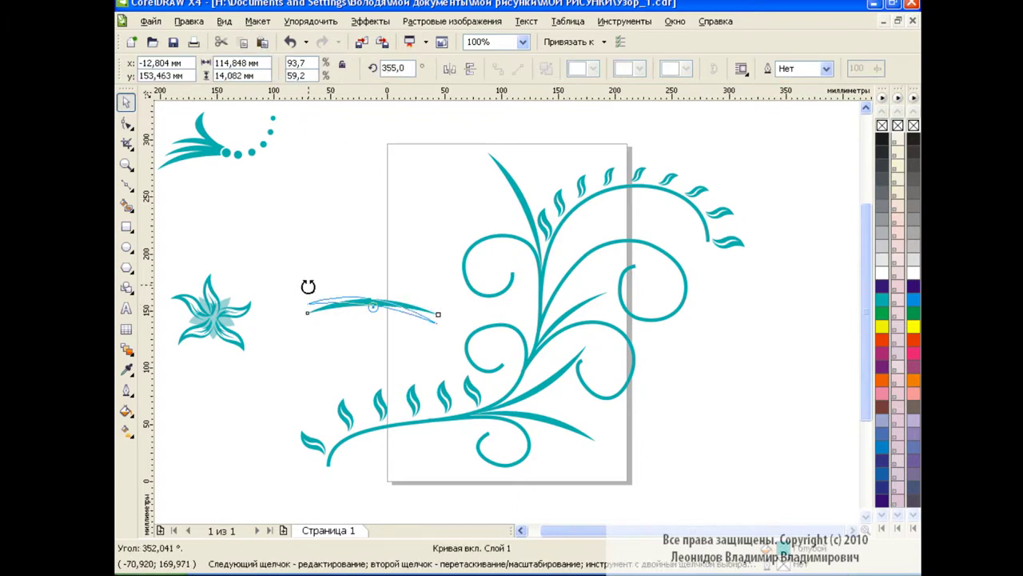
pyautogui.moveTo(303, 293); pyautogui.dragTo(361, 237)
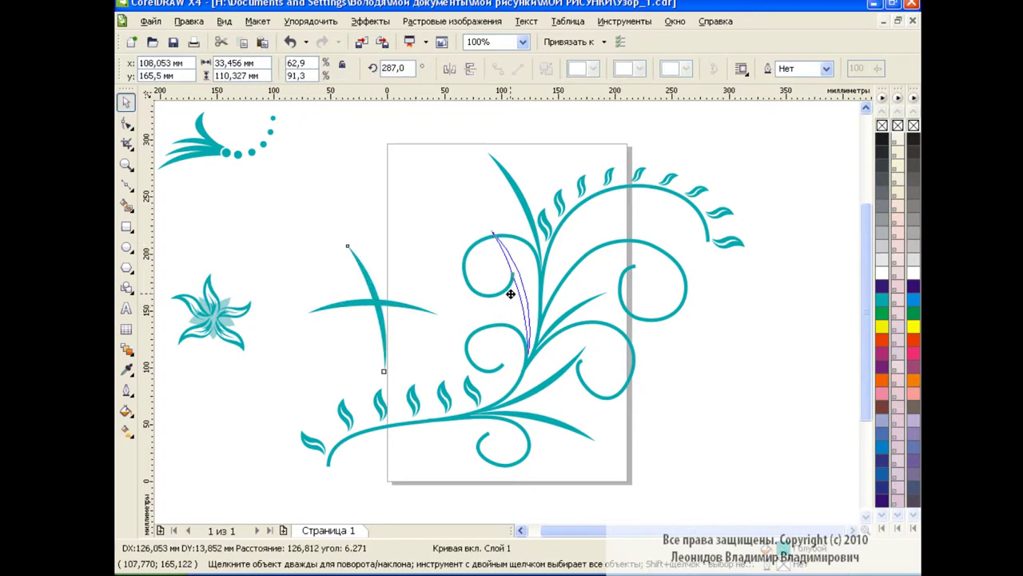
pyautogui.moveTo(366, 309); pyautogui.dragTo(514, 295)
pyautogui.moveTo(487, 225)
pyautogui.mouseDown()
pyautogui.moveTo(508, 242)
pyautogui.moveTo(506, 276)
pyautogui.mouseUp()
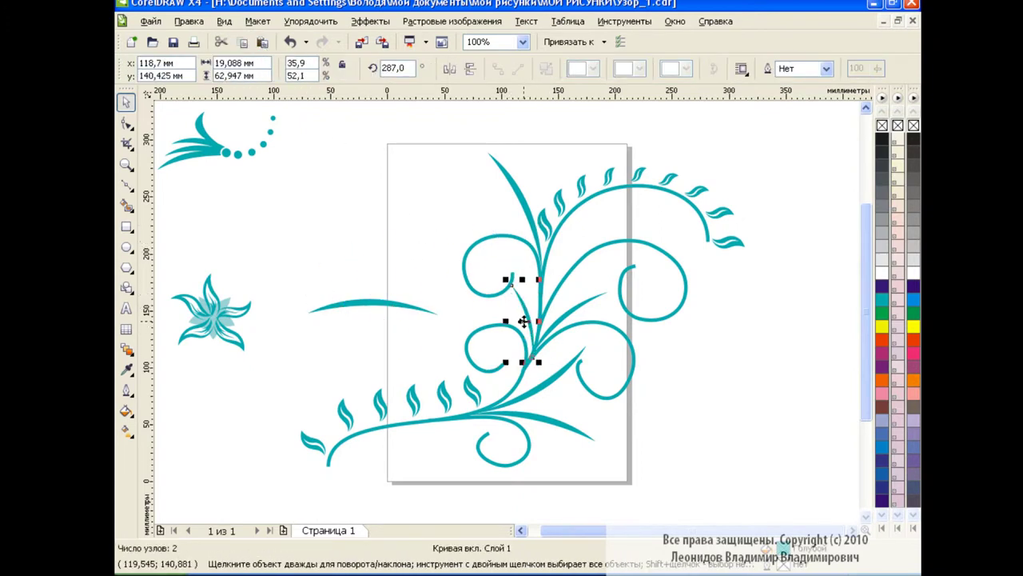
pyautogui.moveTo(525, 320); pyautogui.dragTo(520, 324)
pyautogui.click(717, 334)
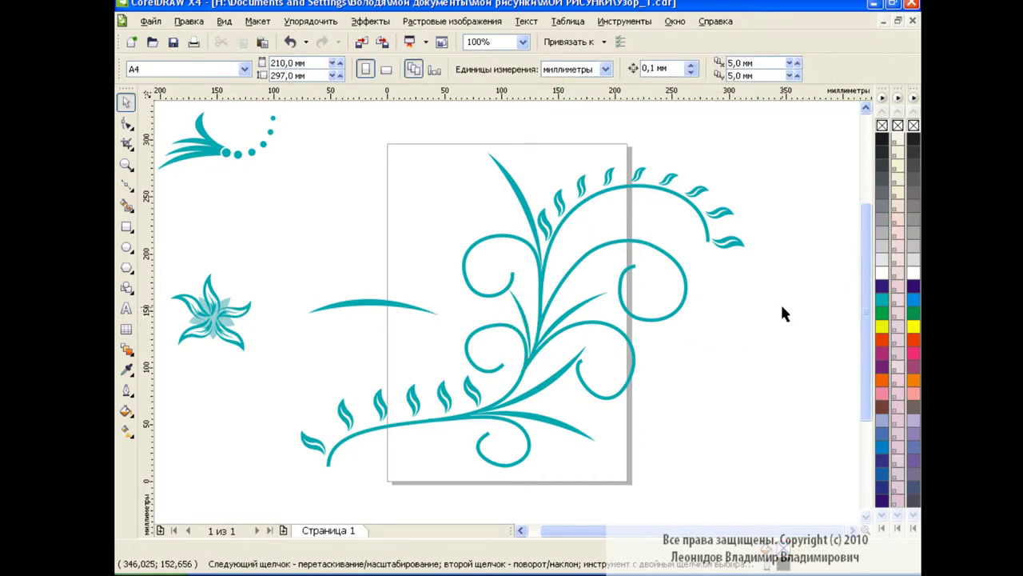
# - Paste a mirrored, slightly tilted blade along the stem's right side
pyautogui.click(518, 191)
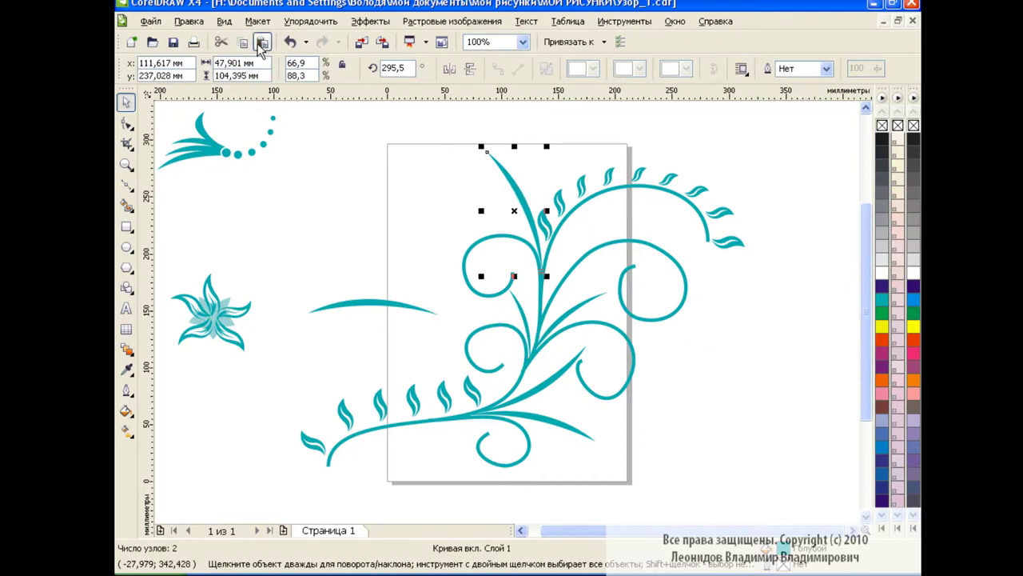
pyautogui.click(449, 69)
pyautogui.moveTo(520, 210); pyautogui.dragTo(577, 252)
pyautogui.click(577, 252)
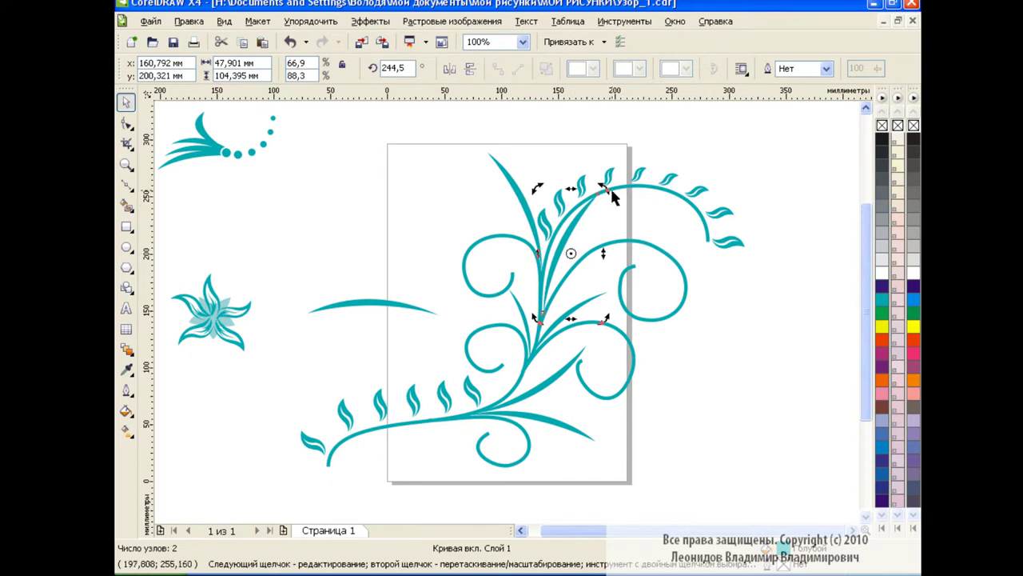
pyautogui.moveTo(613, 196); pyautogui.dragTo(617, 194)
pyautogui.click(598, 213)
pyautogui.click(576, 247)
pyautogui.moveTo(575, 247); pyautogui.dragTo(579, 260)
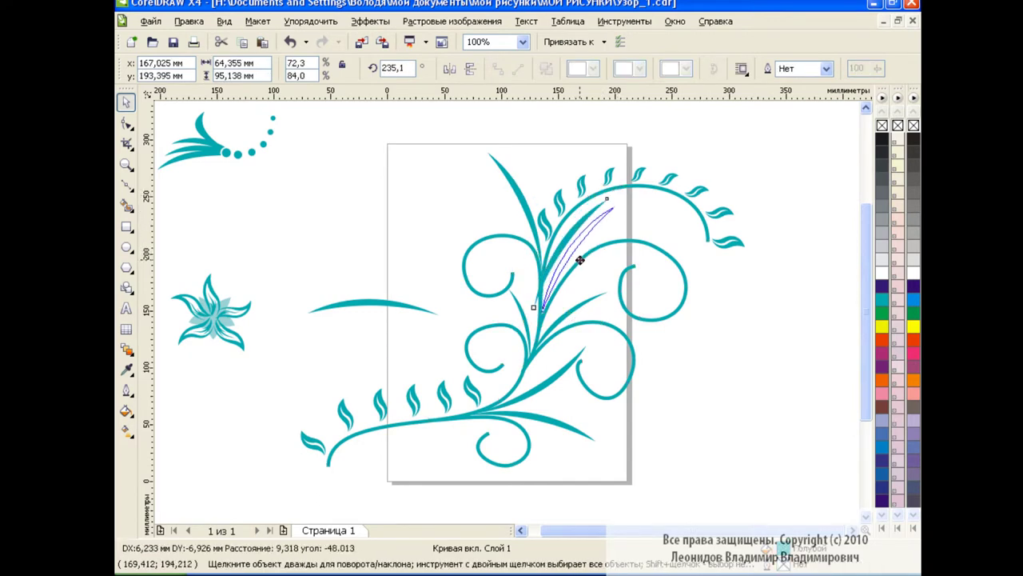
pyautogui.click(786, 289)
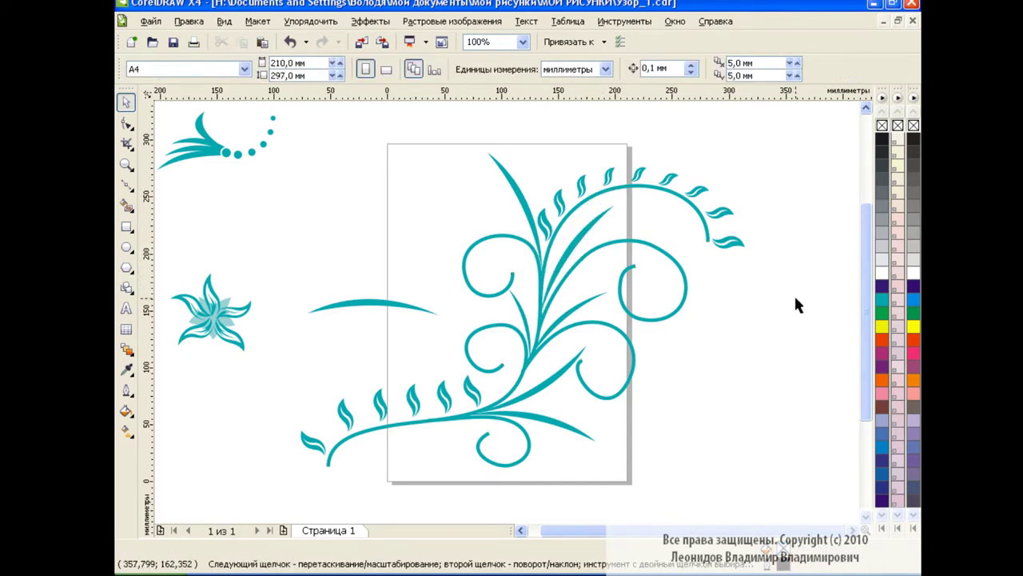
# - Rotate the loose curve 16.5°, move it beside the page, and delete it
pyautogui.doubleClick(385, 305)
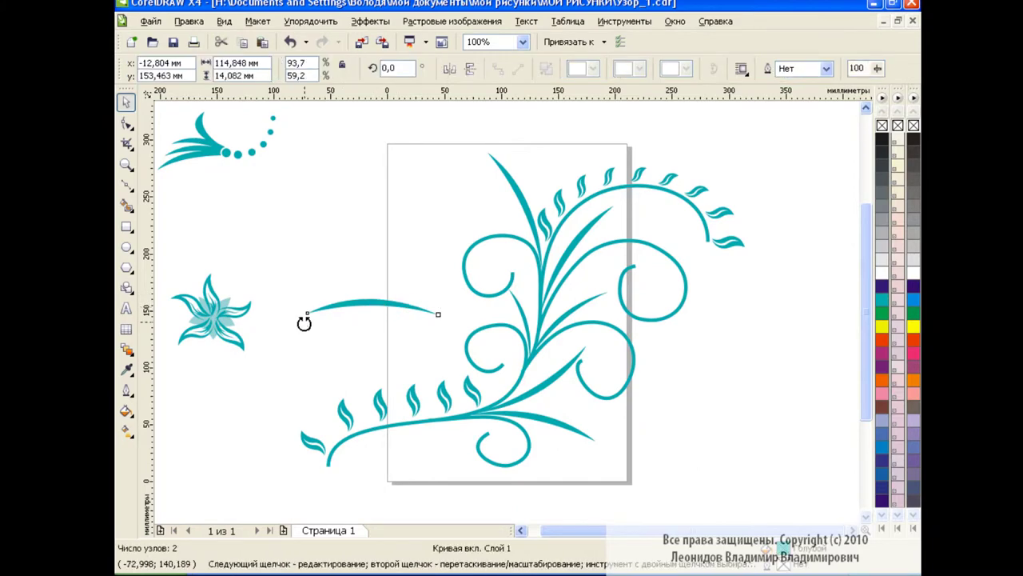
pyautogui.moveTo(304, 322); pyautogui.dragTo(310, 342)
pyautogui.click(374, 310)
pyautogui.moveTo(375, 310)
pyautogui.mouseDown()
pyautogui.moveTo(393, 442)
pyautogui.moveTo(711, 382)
pyautogui.mouseUp()
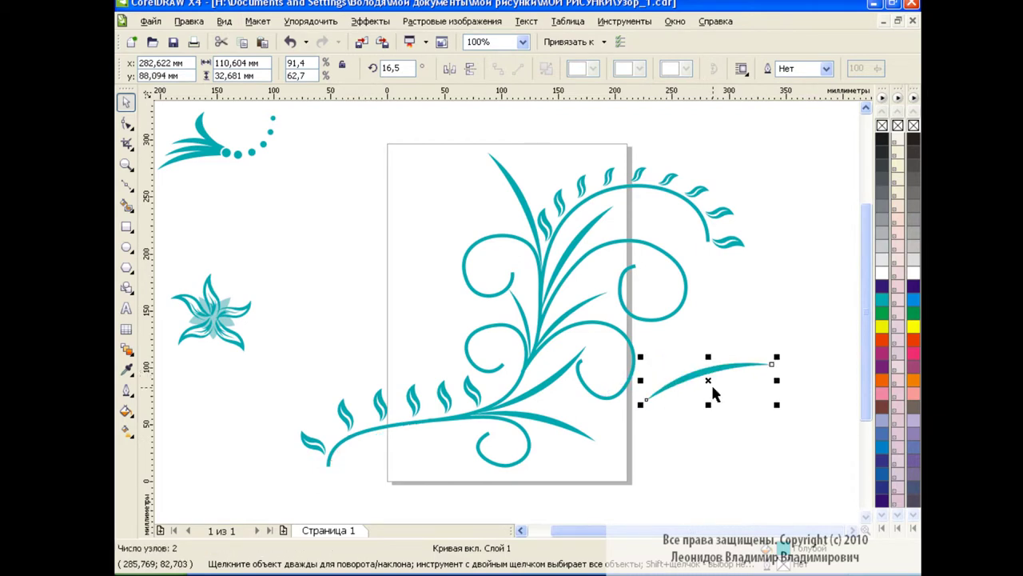
pyautogui.press('Delete')
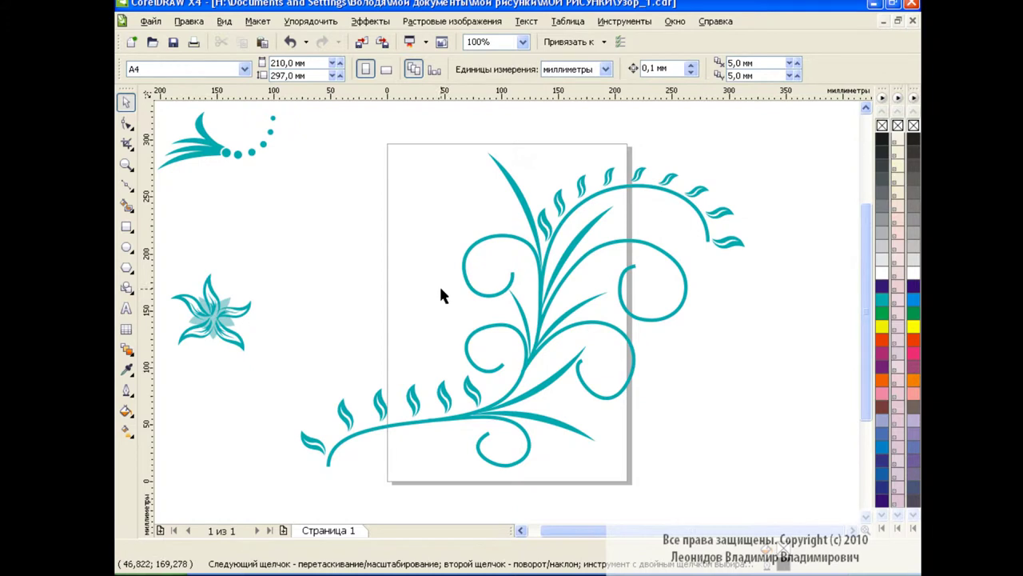
# - Paste an enlarged copy of the small flower into the upper-left curl
pyautogui.click(214, 315)
pyautogui.click(262, 42)
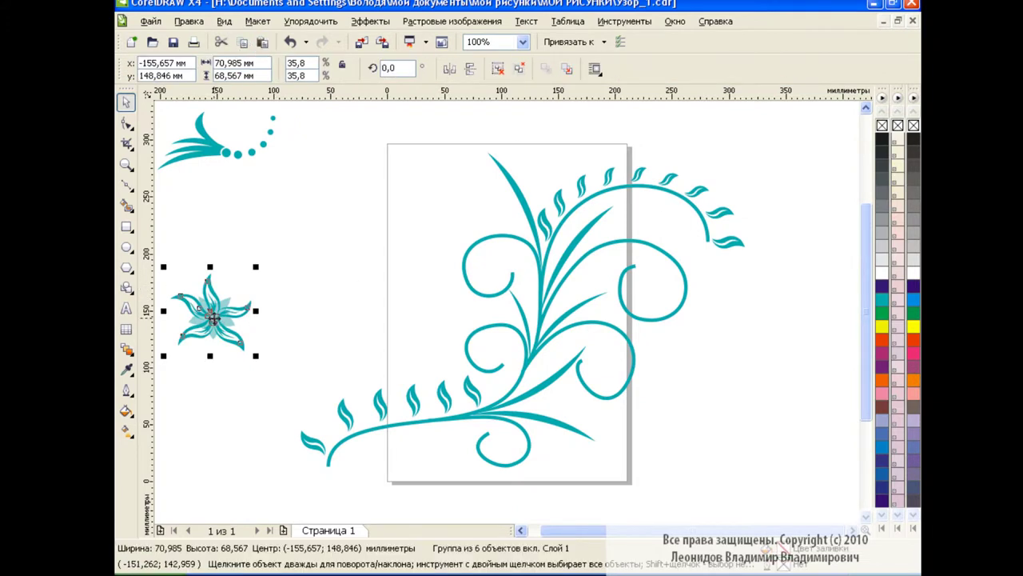
pyautogui.moveTo(210, 339); pyautogui.dragTo(511, 292)
pyautogui.moveTo(464, 220); pyautogui.dragTo(425, 183)
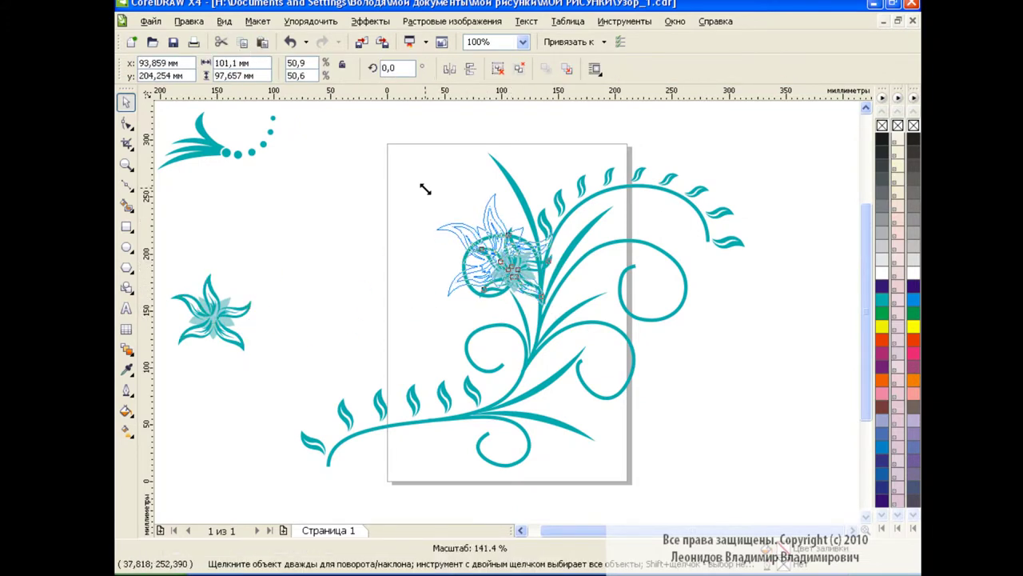
pyautogui.moveTo(497, 257); pyautogui.dragTo(514, 274)
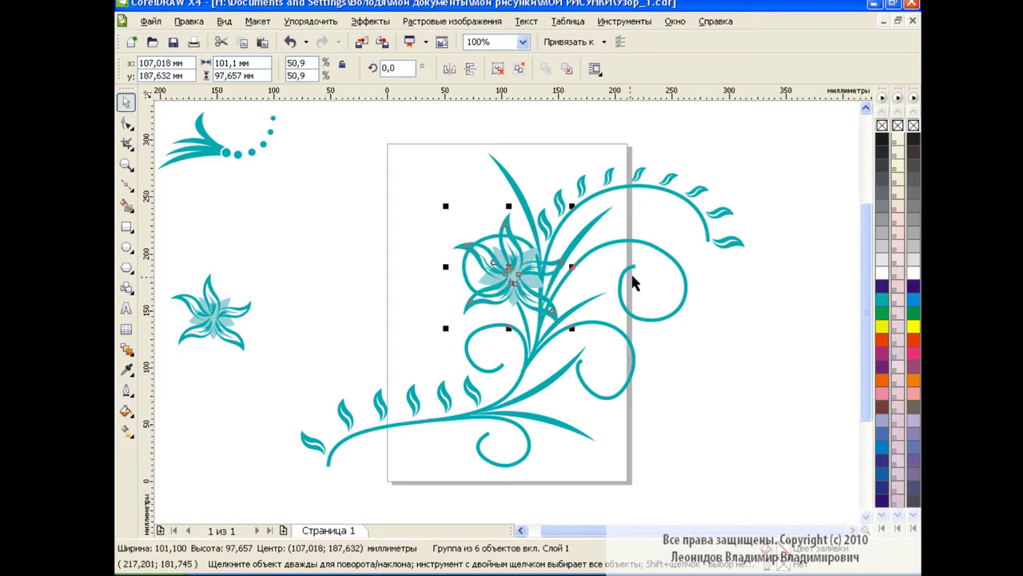
# - Paste a second flower copy and size it inside the right curl
pyautogui.click(226, 313)
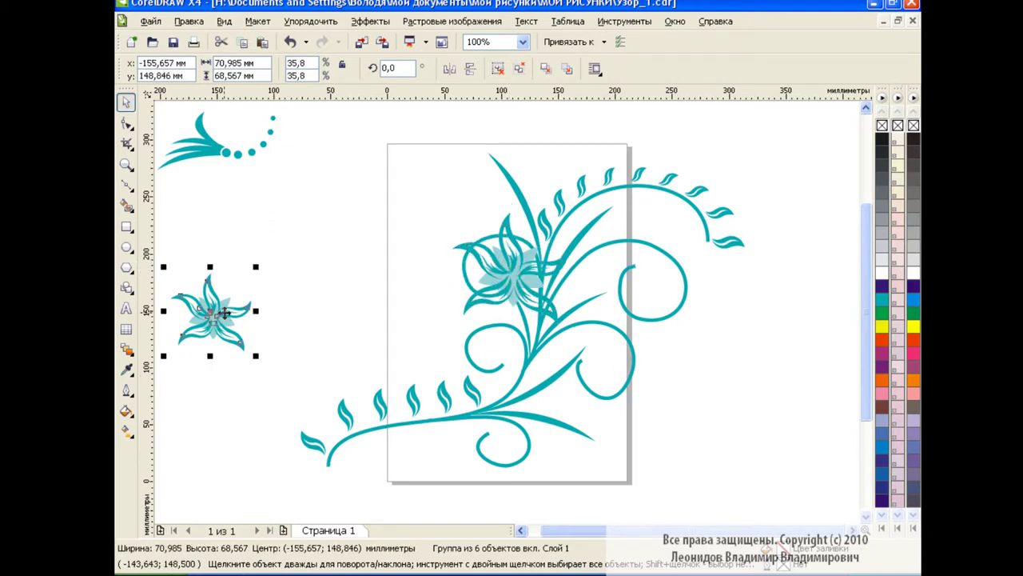
pyautogui.click(263, 45)
pyautogui.moveTo(211, 313); pyautogui.dragTo(631, 264)
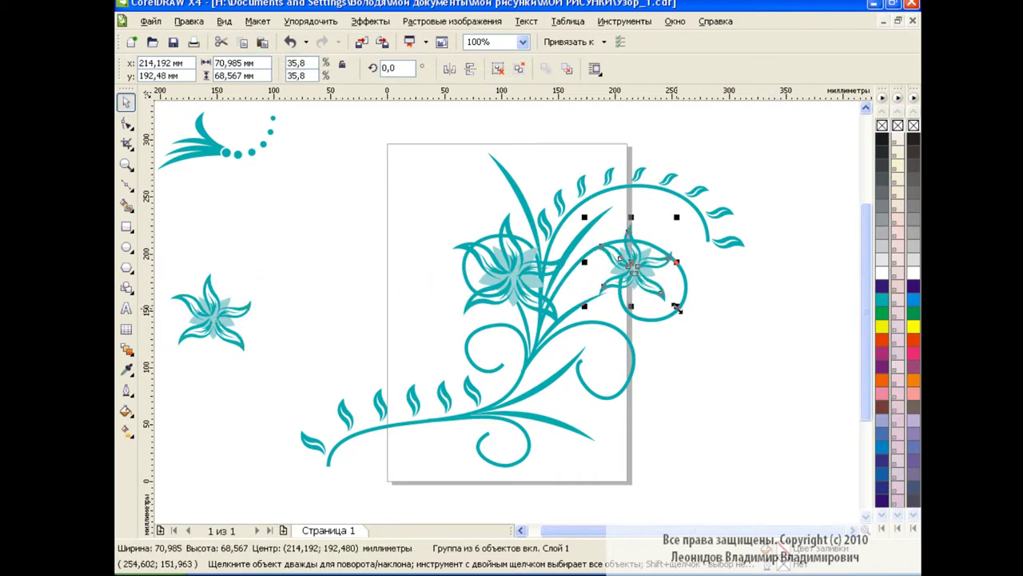
pyautogui.moveTo(673, 309); pyautogui.dragTo(715, 347)
pyautogui.moveTo(655, 295); pyautogui.dragTo(628, 267)
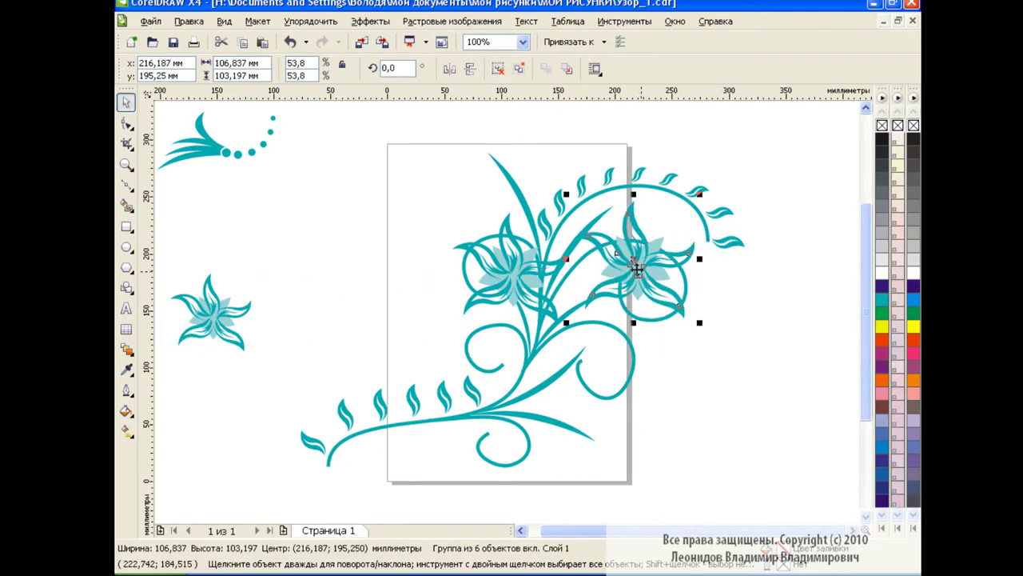
pyautogui.moveTo(698, 328); pyautogui.dragTo(635, 266)
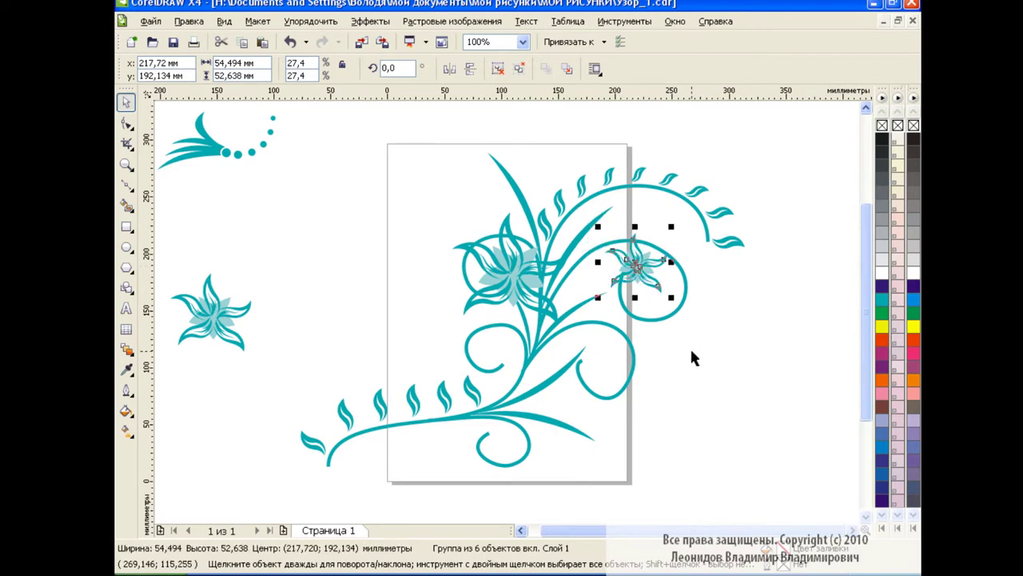
# - Make a much larger flower copy right of the page, rotated clockwise
pyautogui.click(206, 276)
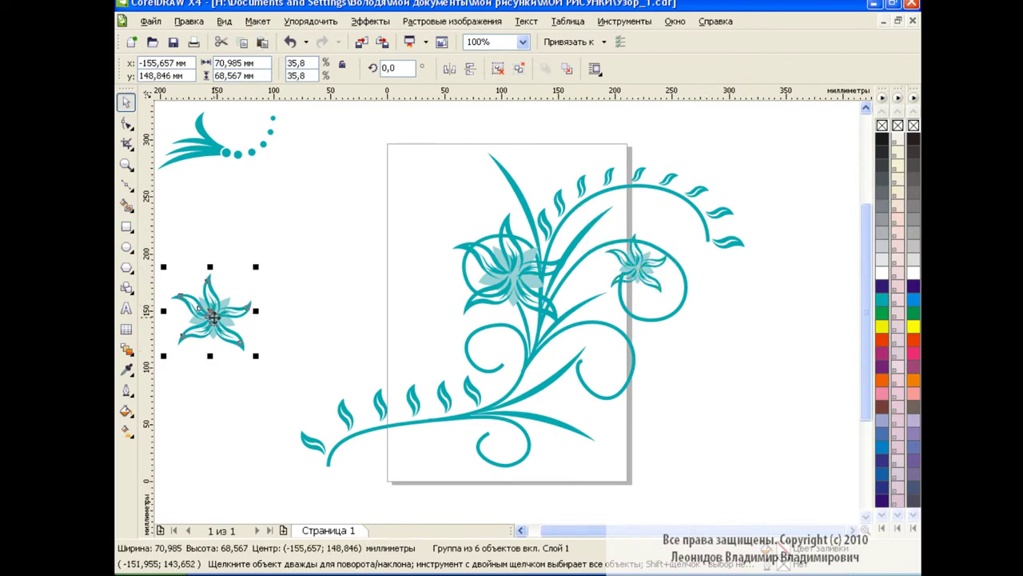
pyautogui.moveTo(256, 355); pyautogui.dragTo(364, 460)
pyautogui.moveTo(266, 367); pyautogui.dragTo(700, 235)
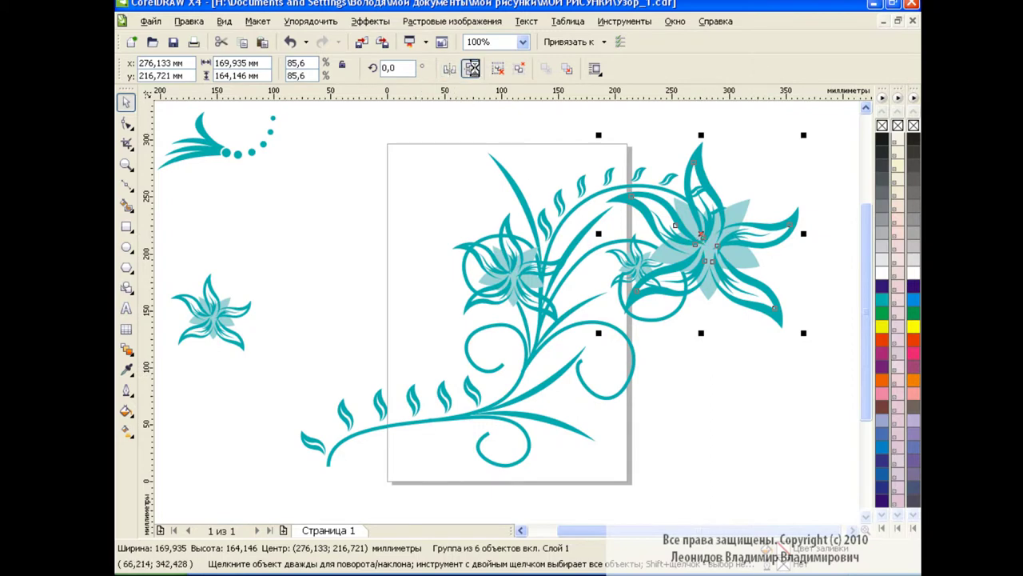
pyautogui.click(712, 232)
pyautogui.moveTo(804, 135); pyautogui.dragTo(844, 236)
pyautogui.click(774, 392)
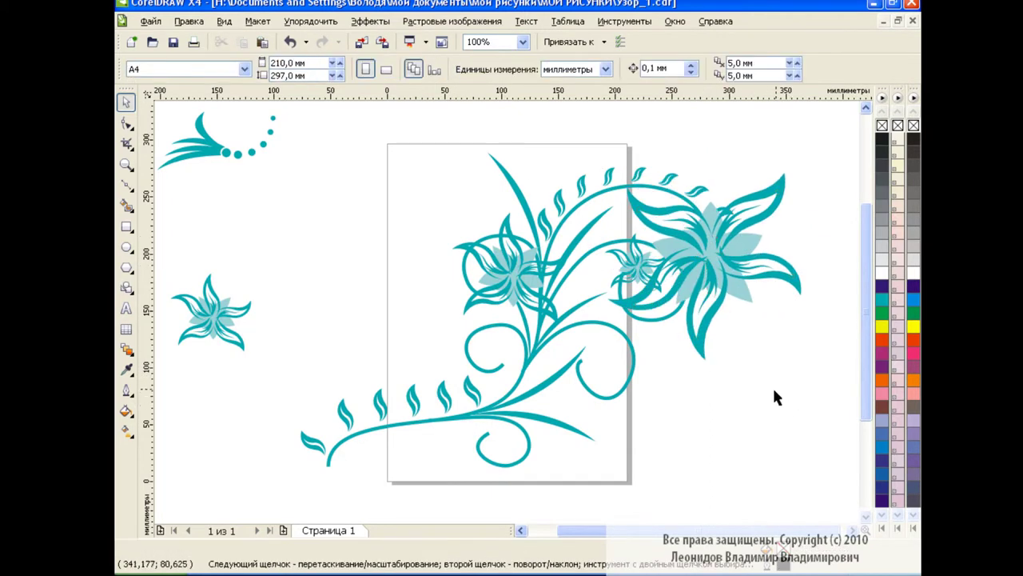
# - Place a shrunken flower copy on the lower branch
pyautogui.click(212, 316)
pyautogui.moveTo(257, 360); pyautogui.dragTo(307, 404)
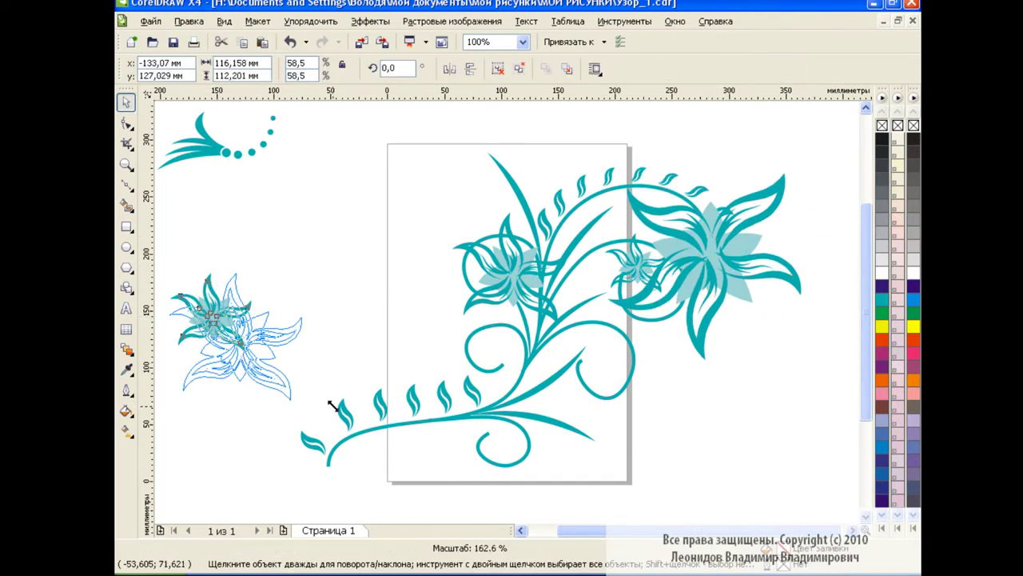
pyautogui.moveTo(240, 341)
pyautogui.mouseDown()
pyautogui.moveTo(484, 416)
pyautogui.moveTo(486, 430)
pyautogui.mouseUp()
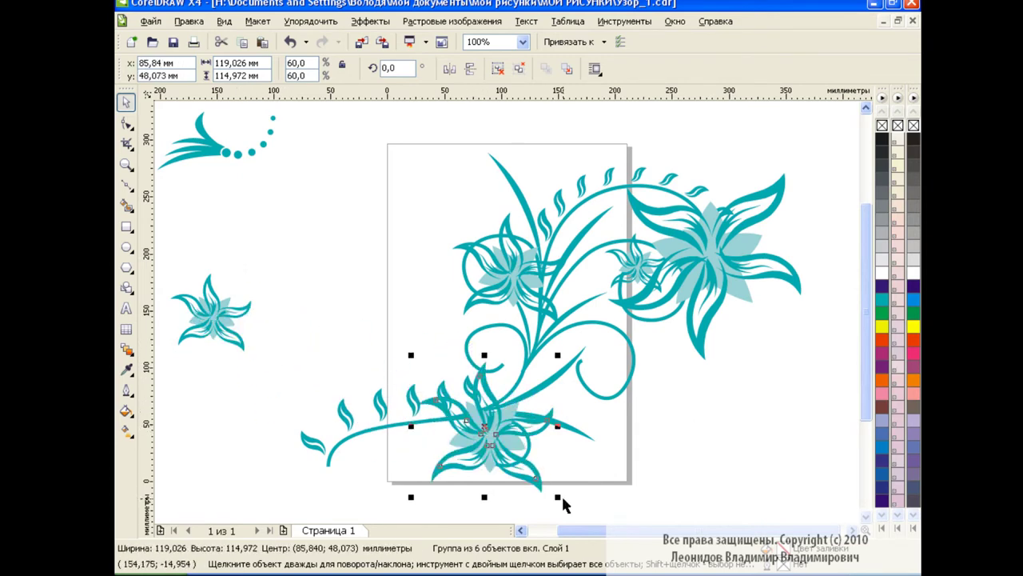
pyautogui.moveTo(560, 491); pyautogui.dragTo(521, 461)
pyautogui.moveTo(467, 411); pyautogui.dragTo(488, 428)
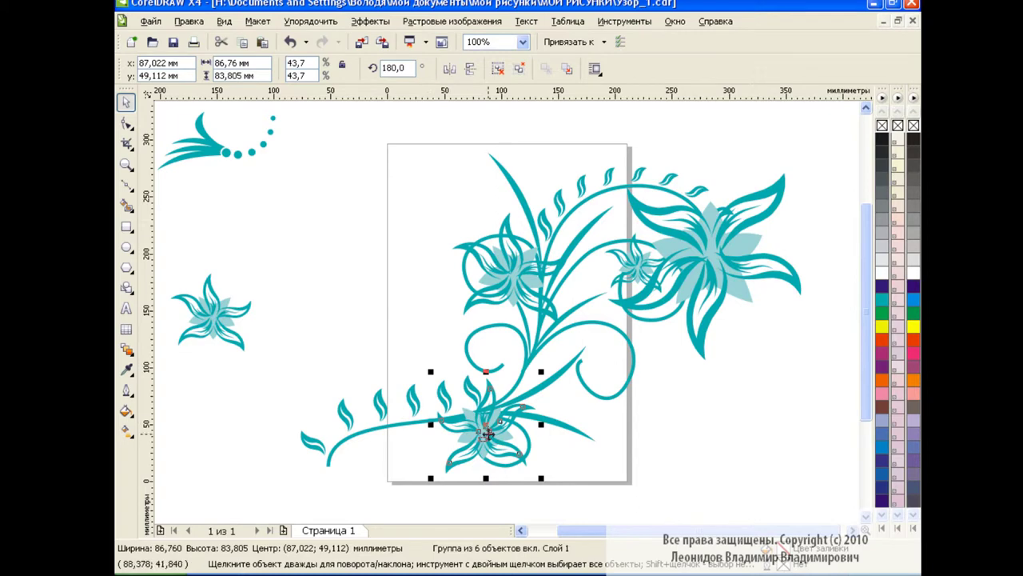
pyautogui.moveTo(488, 433); pyautogui.dragTo(486, 436)
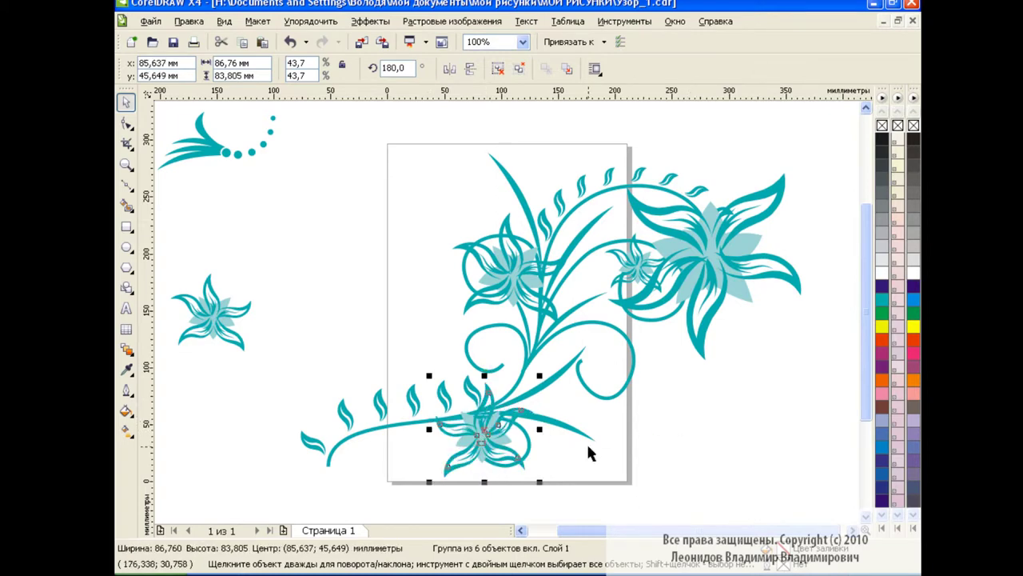
# - Put small flower buds into the lower-left and lower-right curls
pyautogui.click(224, 318)
pyautogui.moveTo(224, 319); pyautogui.dragTo(513, 368)
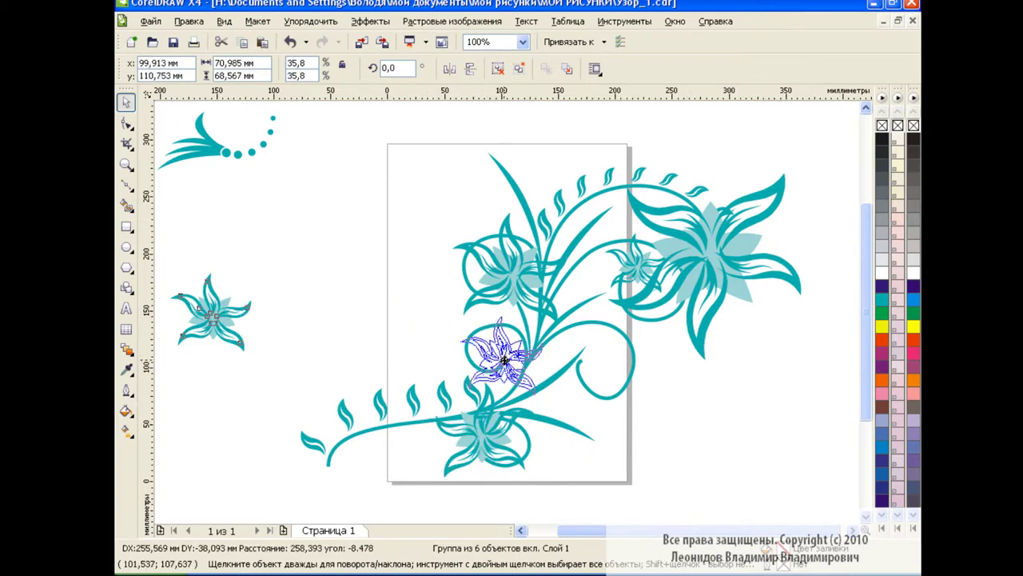
pyautogui.moveTo(547, 402); pyautogui.dragTo(523, 382)
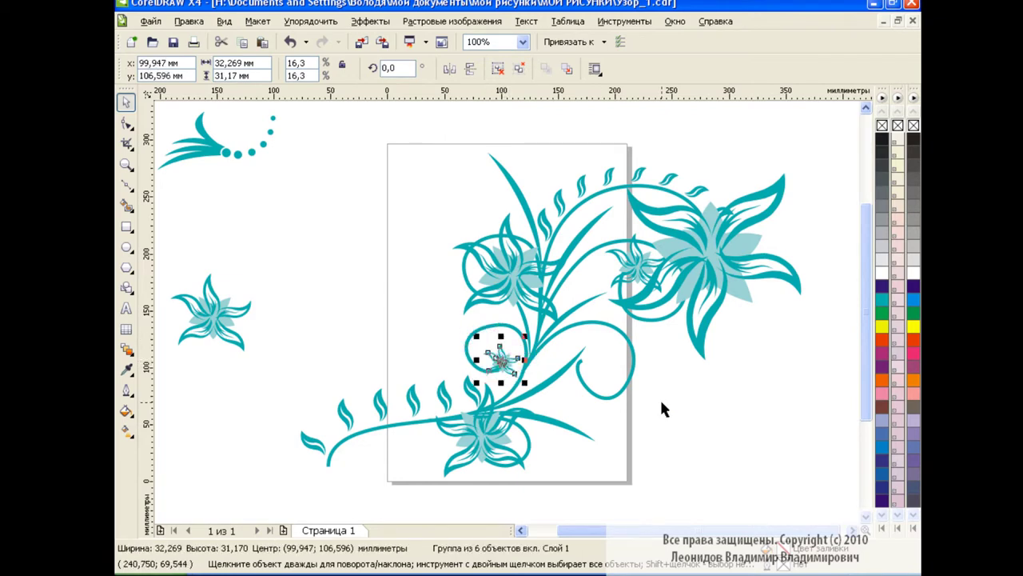
pyautogui.moveTo(226, 315); pyautogui.dragTo(582, 358)
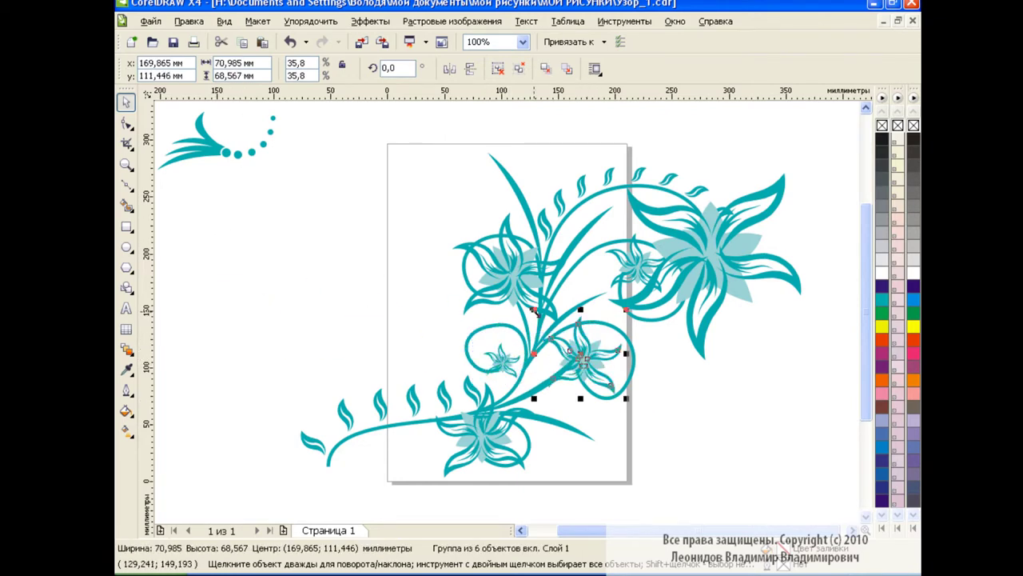
pyautogui.click(684, 397)
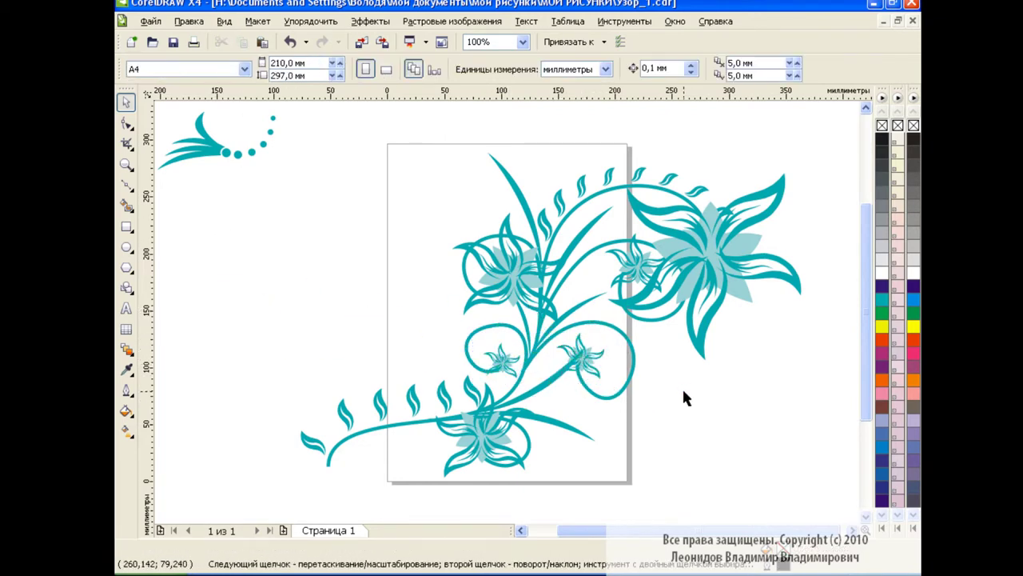
# - Tilt the stem curve slightly and rescale the lower flower group
pyautogui.click(567, 389)
pyautogui.click(562, 389)
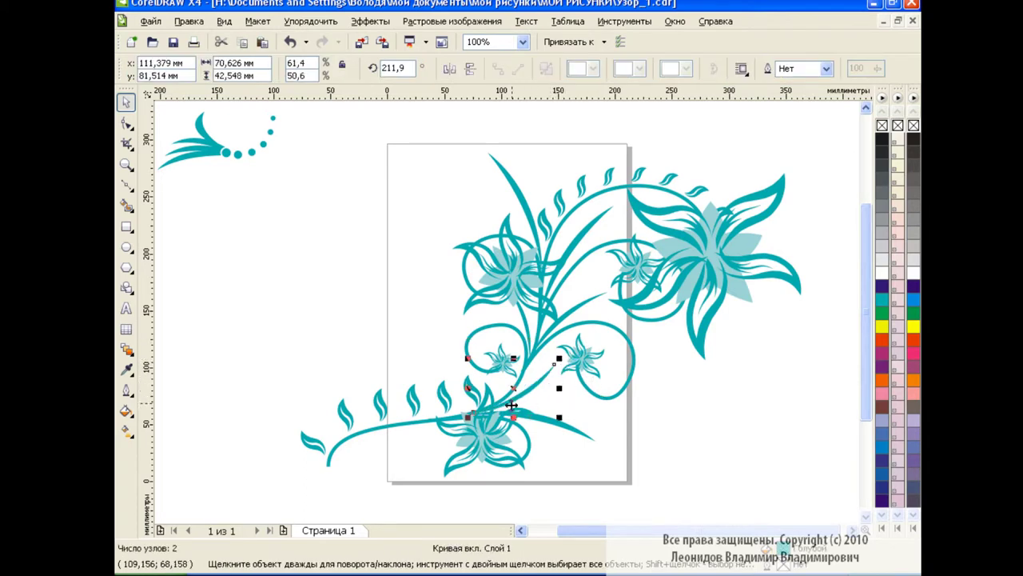
pyautogui.moveTo(512, 405); pyautogui.dragTo(544, 390)
pyautogui.click(723, 434)
pyautogui.click(593, 369)
pyautogui.click(751, 402)
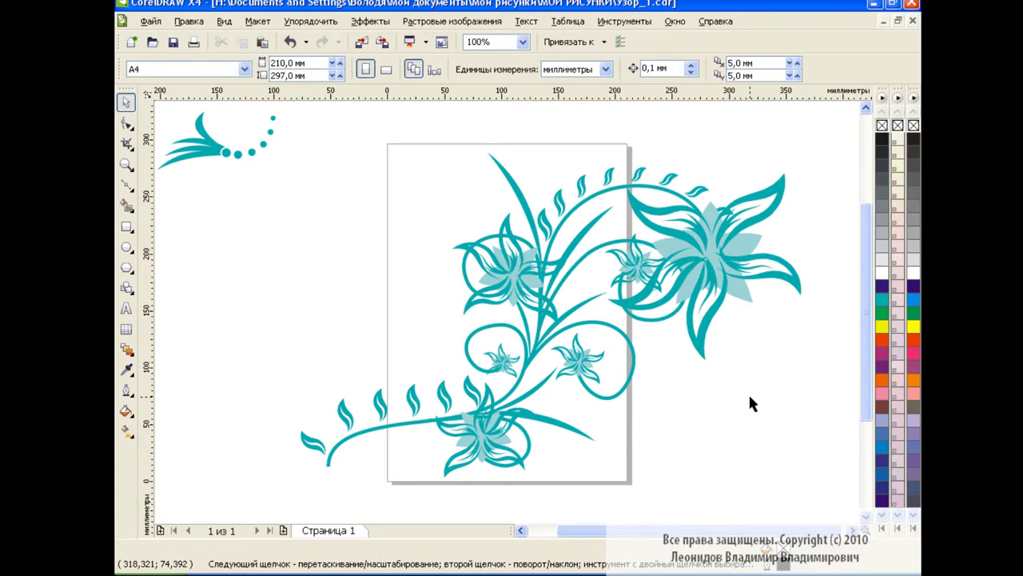
pyautogui.click(254, 159)
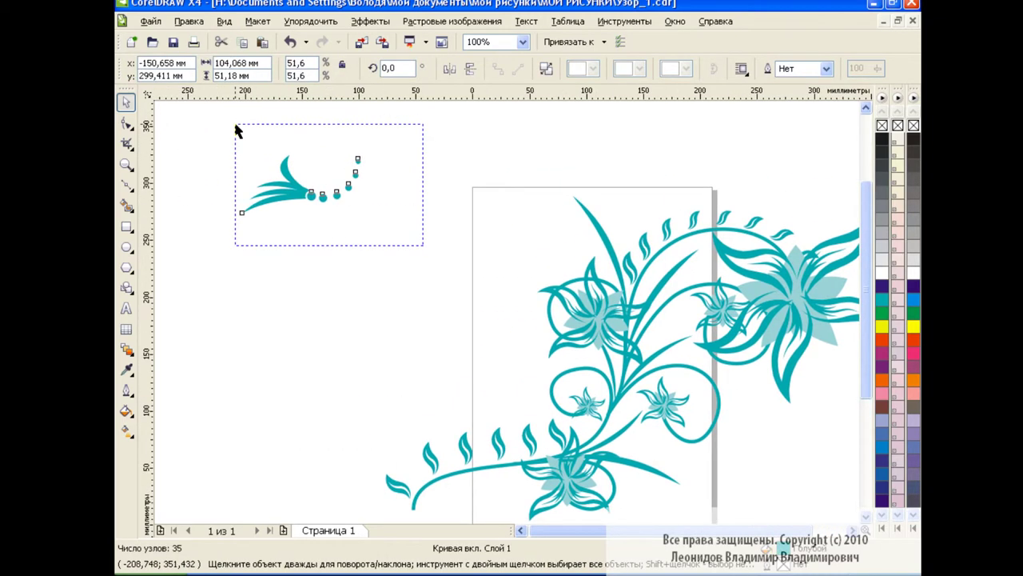
# - Break apart the curl-and-dots ornament, regroup it, and move it left of the page
pyautogui.moveTo(316, 201); pyautogui.dragTo(508, 92)
pyautogui.moveTo(213, 126); pyautogui.dragTo(437, 282)
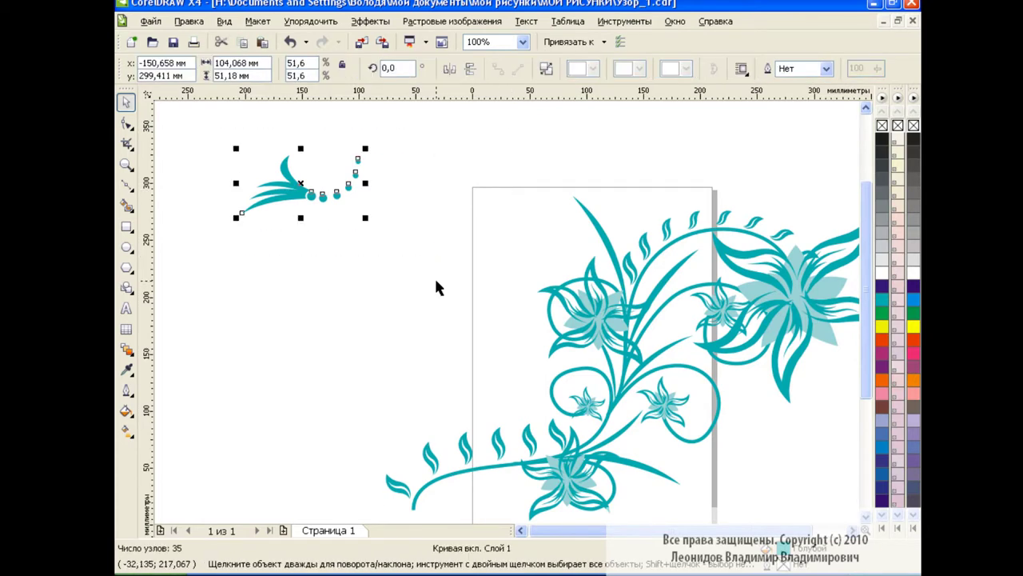
pyautogui.click(311, 20)
pyautogui.click(371, 197)
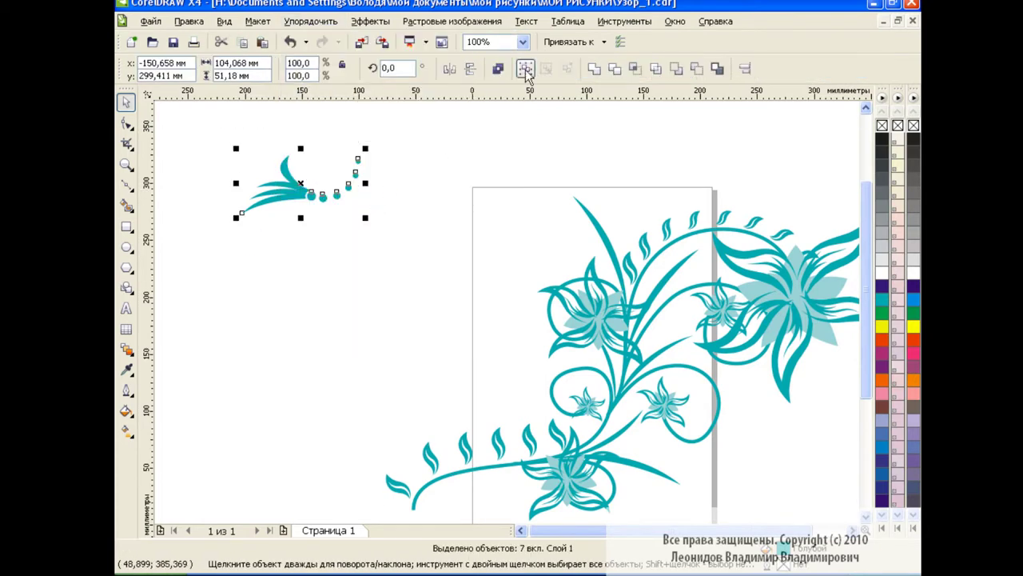
pyautogui.hotkey('ctrl', 'g')
pyautogui.moveTo(302, 185); pyautogui.dragTo(480, 363)
pyautogui.scroll(-2, 480, 364)
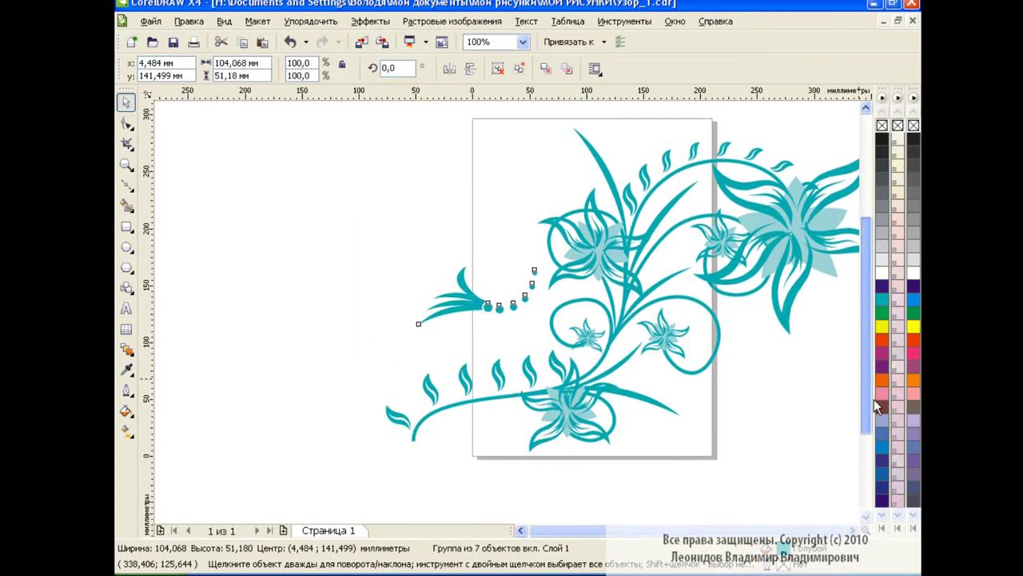
pyautogui.hscroll(2, 512, 320)
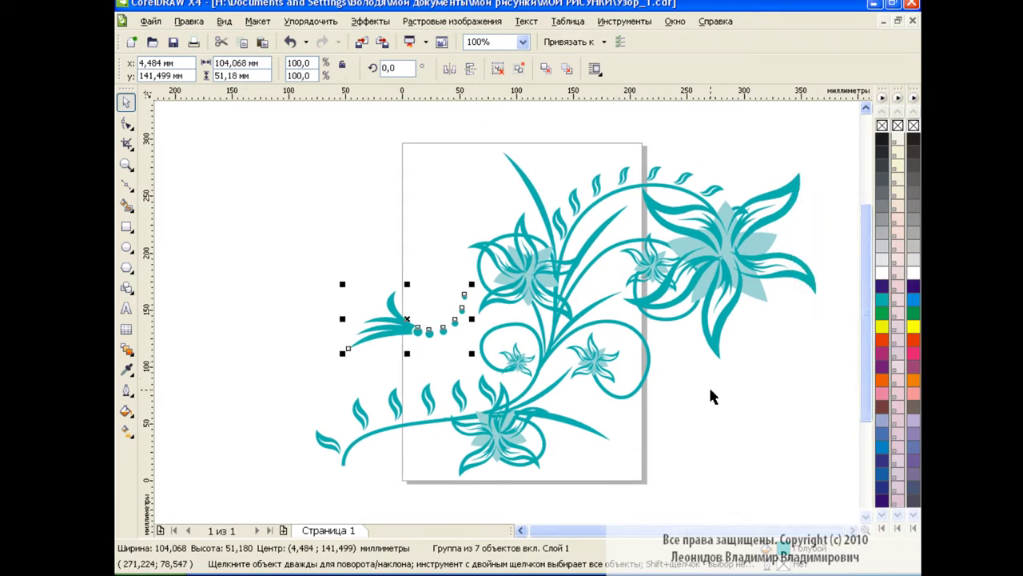
pyautogui.moveTo(403, 320); pyautogui.dragTo(372, 308)
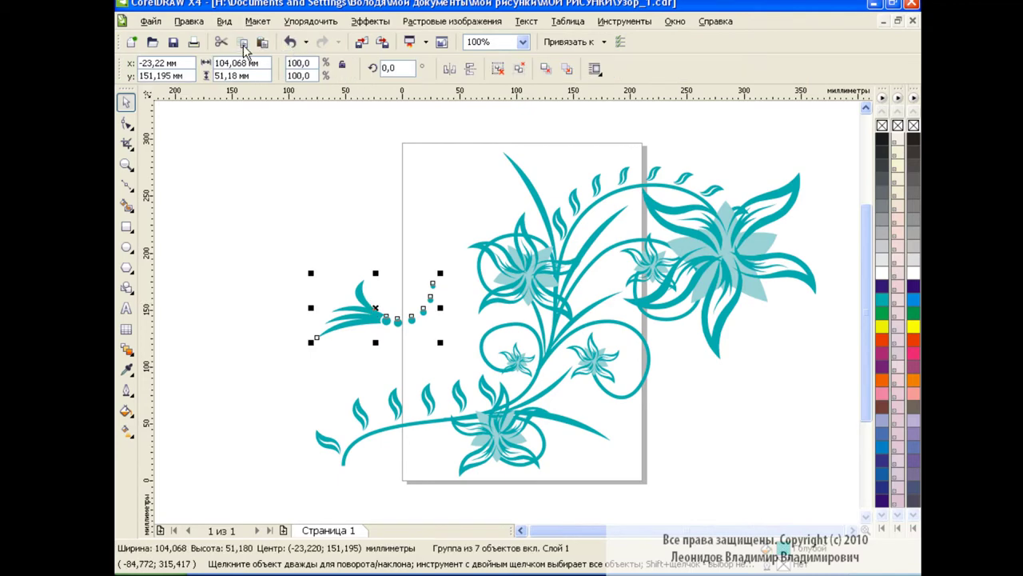
# - Place a vertically mirrored, rotated copy of the ornament beside the right spiral
pyautogui.moveTo(358, 299); pyautogui.dragTo(685, 395)
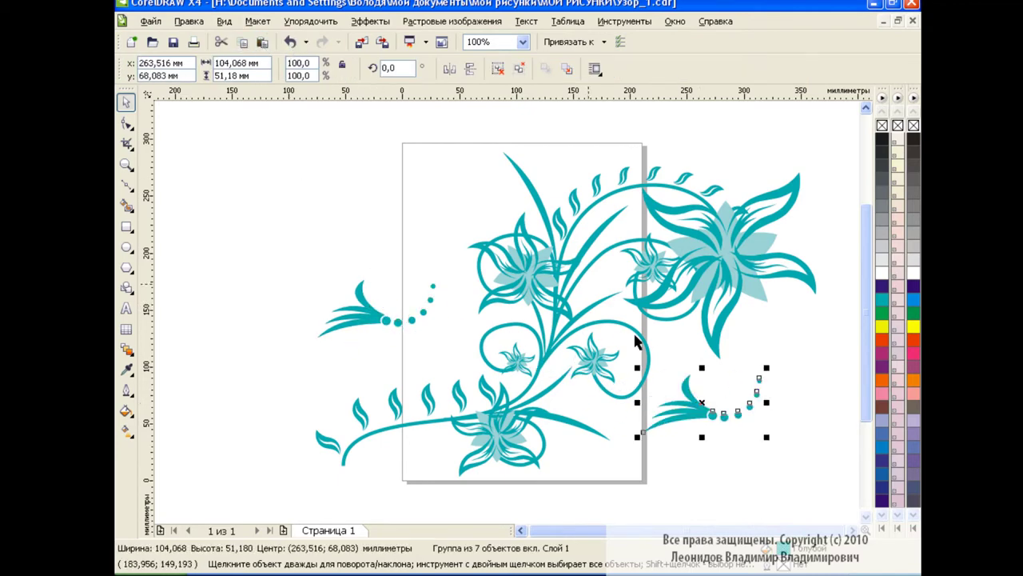
pyautogui.click(470, 69)
pyautogui.click(695, 420)
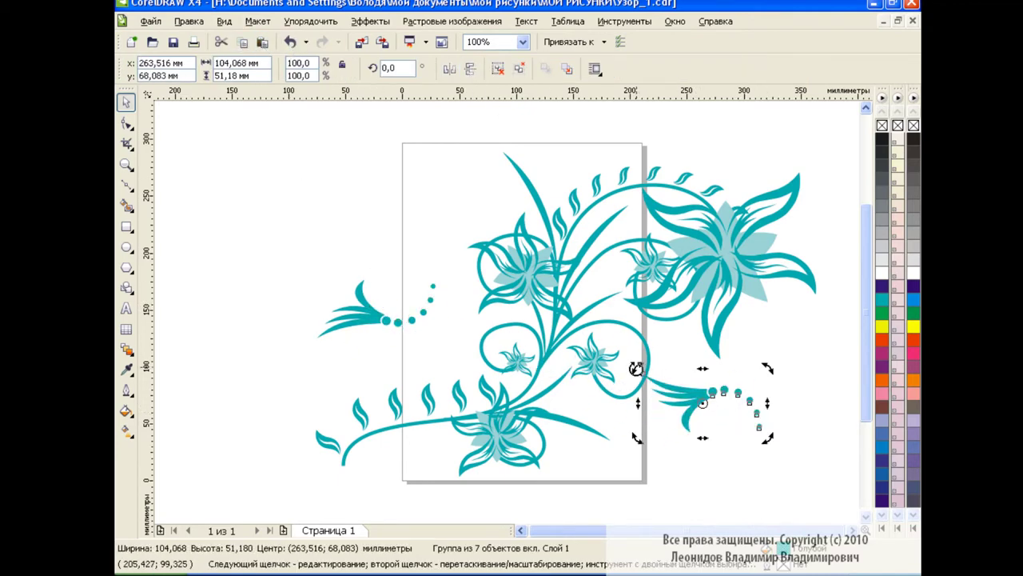
pyautogui.moveTo(632, 366); pyautogui.dragTo(616, 426)
pyautogui.moveTo(703, 395)
pyautogui.mouseDown()
pyautogui.moveTo(649, 391)
pyautogui.moveTo(648, 375)
pyautogui.mouseUp()
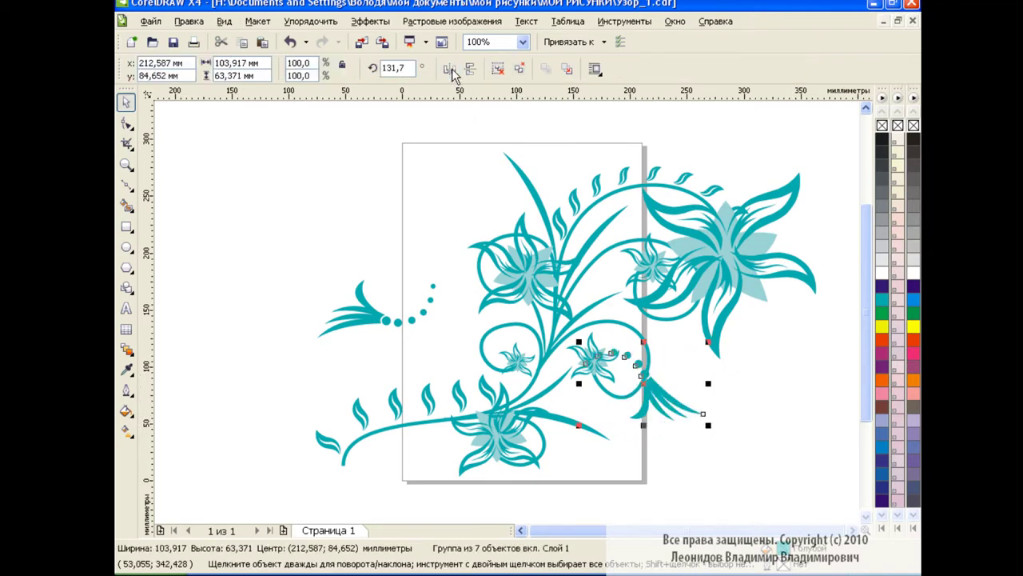
pyautogui.click(679, 402)
pyautogui.moveTo(708, 425)
pyautogui.mouseDown()
pyautogui.moveTo(682, 398)
pyautogui.moveTo(641, 391)
pyautogui.mouseUp()
pyautogui.click(639, 390)
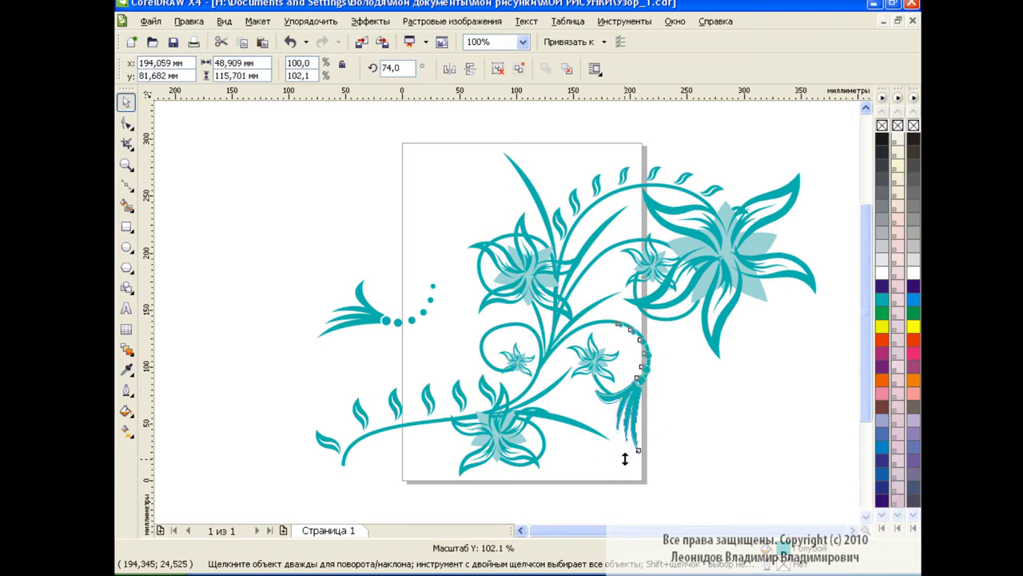
pyautogui.click(761, 400)
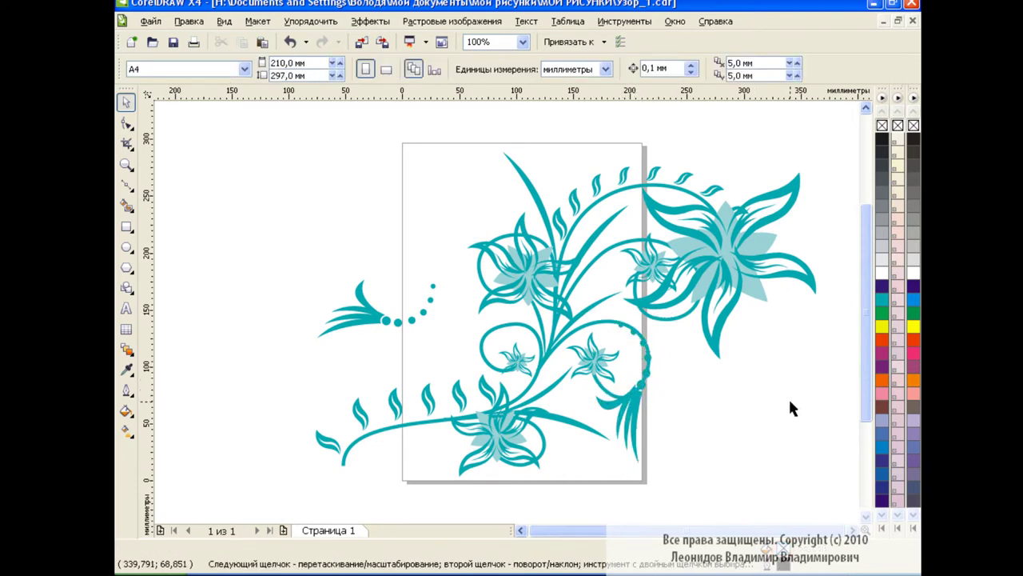
# - Duplicate the ornament, rotate about 93°, flip, scale to 92.3%, and set it above the bottom flower
pyautogui.click(398, 322)
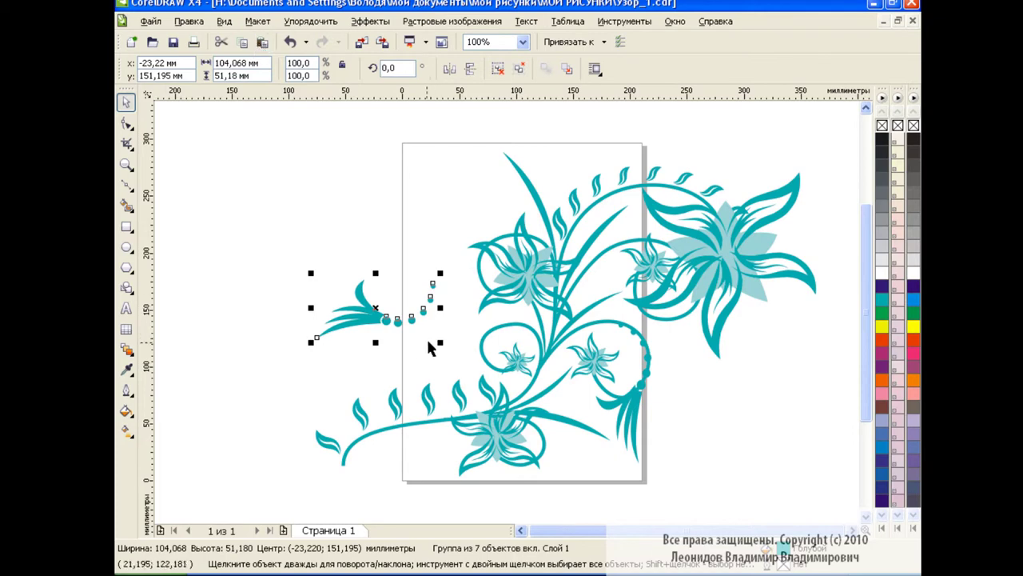
pyautogui.hotkey('ctrl', 'd')
pyautogui.moveTo(377, 319); pyautogui.dragTo(326, 245)
pyautogui.click(458, 353)
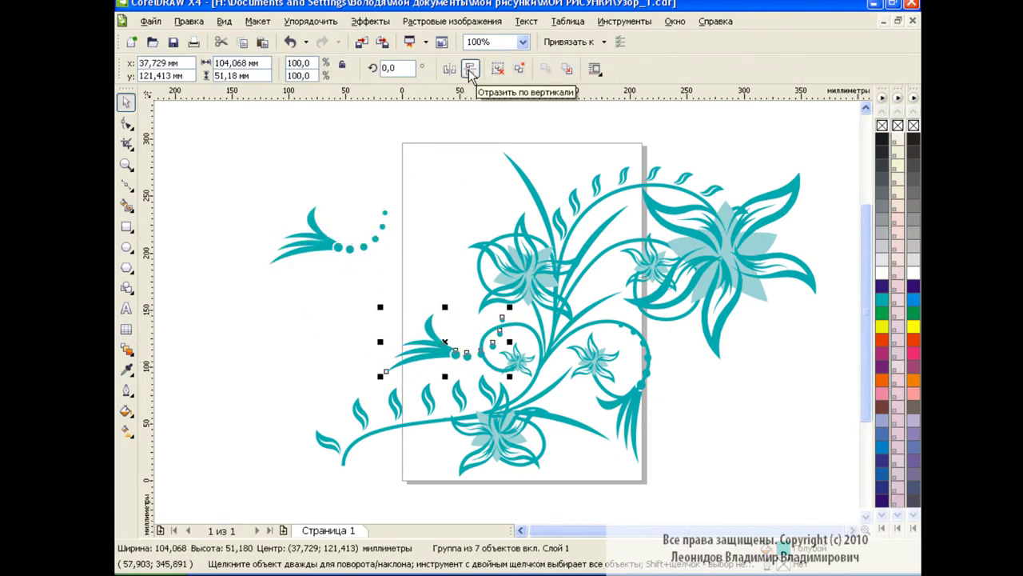
pyautogui.click(445, 352)
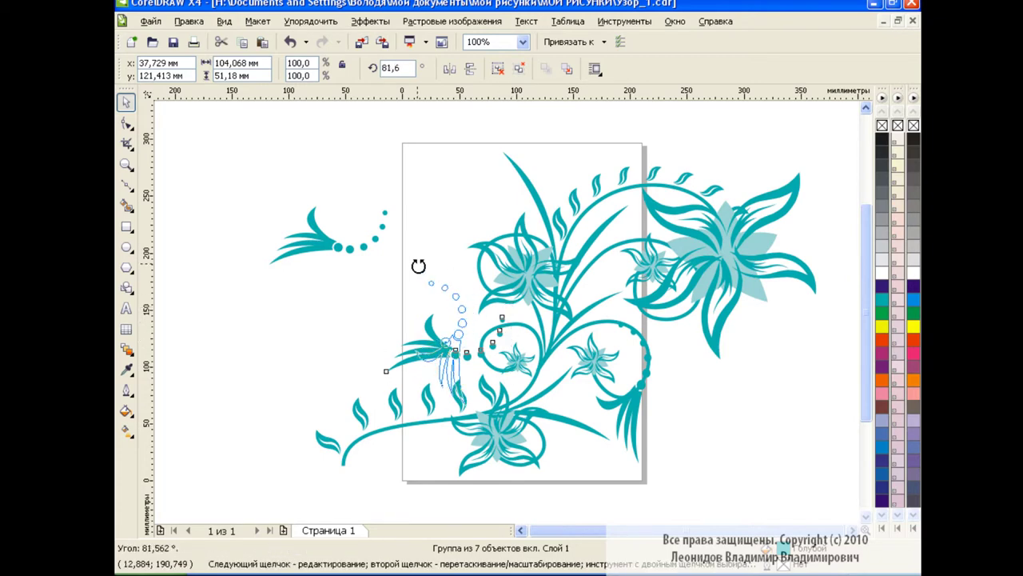
pyautogui.moveTo(509, 306); pyautogui.dragTo(414, 271)
pyautogui.click(450, 69)
pyautogui.moveTo(447, 344); pyautogui.dragTo(488, 368)
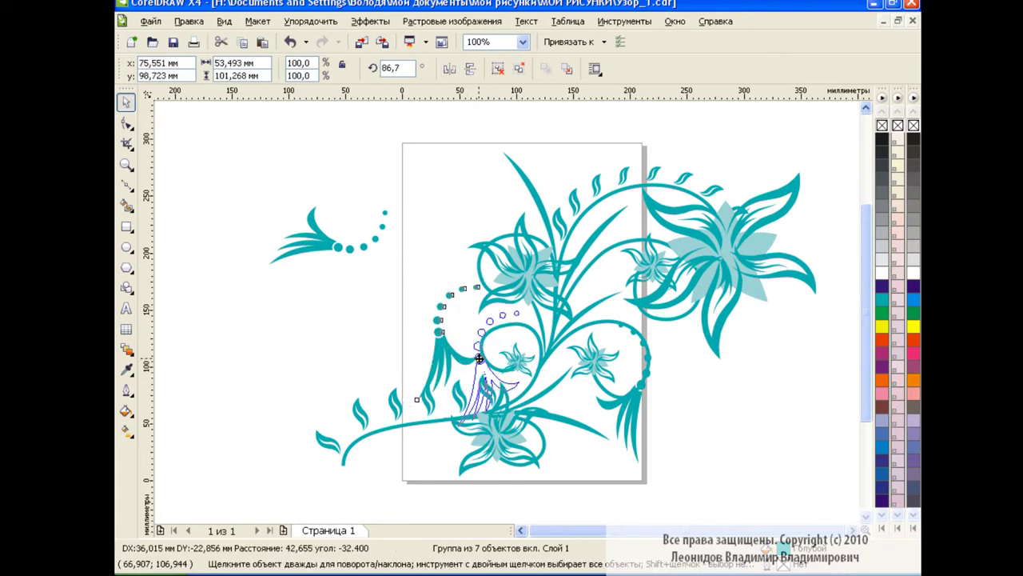
pyautogui.moveTo(523, 303); pyautogui.dragTo(518, 312)
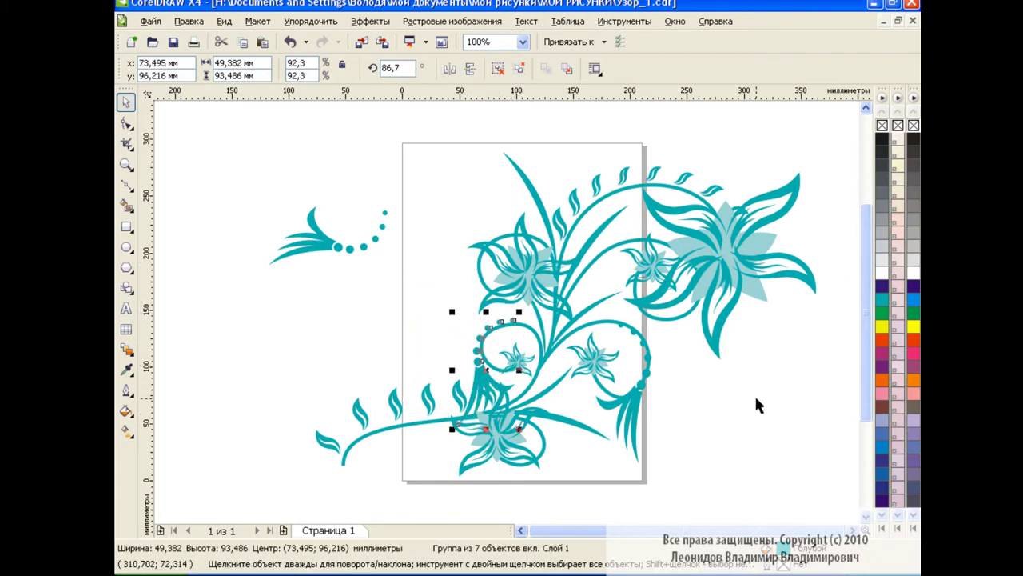
pyautogui.moveTo(478, 364); pyautogui.dragTo(483, 357)
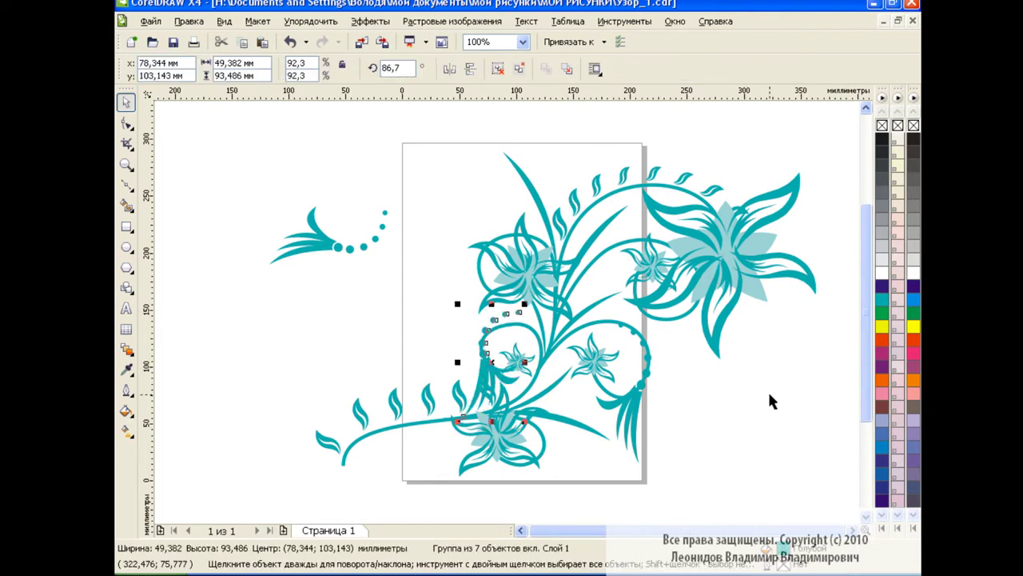
pyautogui.click(770, 394)
# - Duplicate the small ornament and flip it to the page's bottom-left, angled along the bottom stem
pyautogui.click(355, 253)
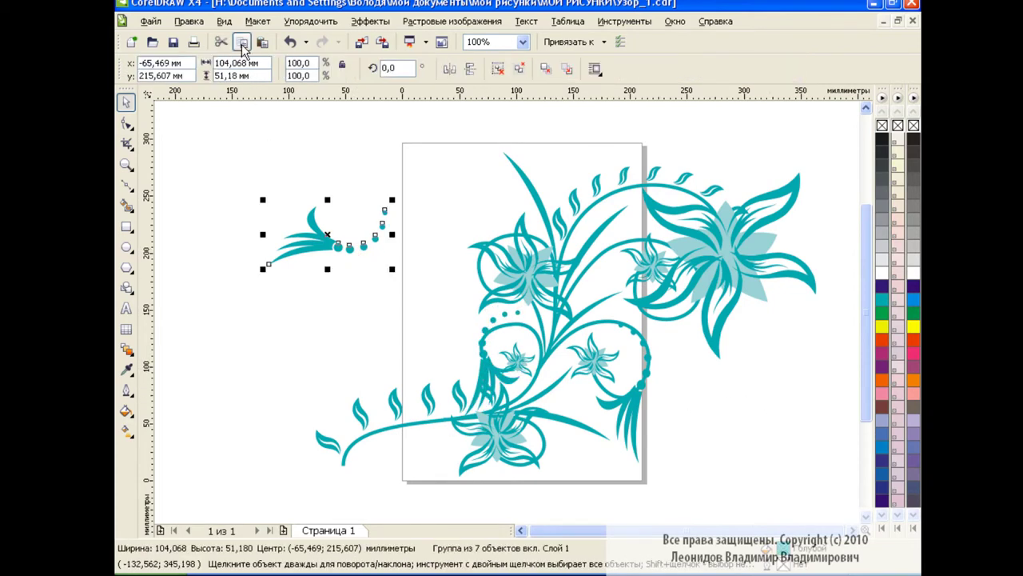
pyautogui.click(242, 42)
pyautogui.click(263, 41)
pyautogui.moveTo(344, 247); pyautogui.dragTo(358, 308)
pyautogui.click(470, 68)
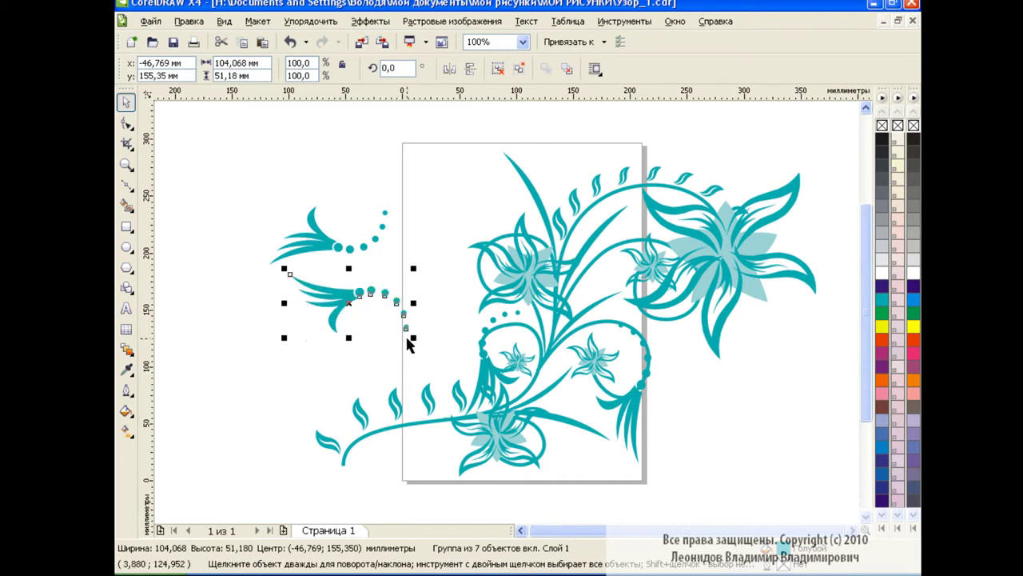
pyautogui.click(449, 69)
pyautogui.moveTo(284, 307); pyautogui.dragTo(209, 303)
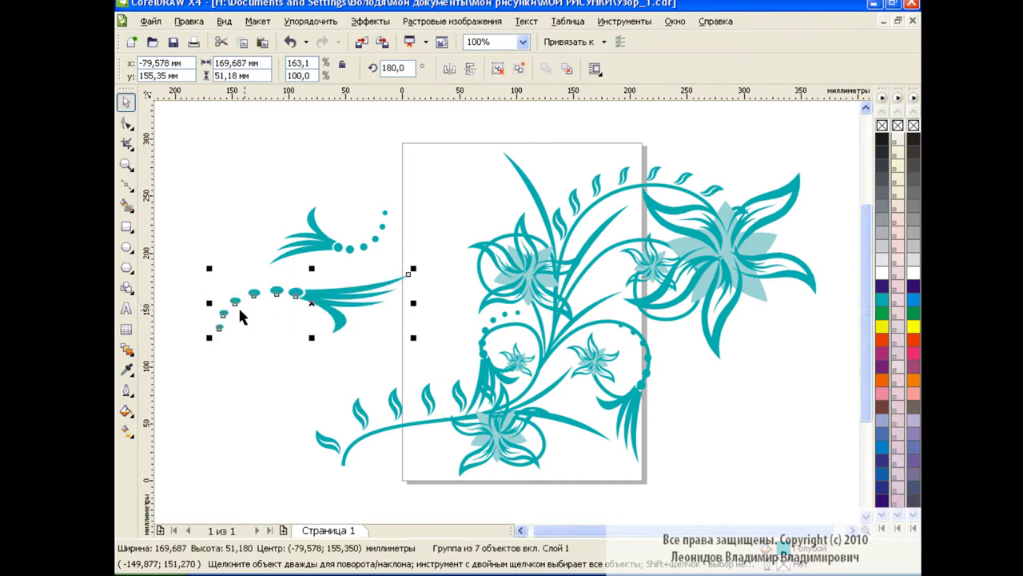
pyautogui.moveTo(313, 302); pyautogui.dragTo(445, 440)
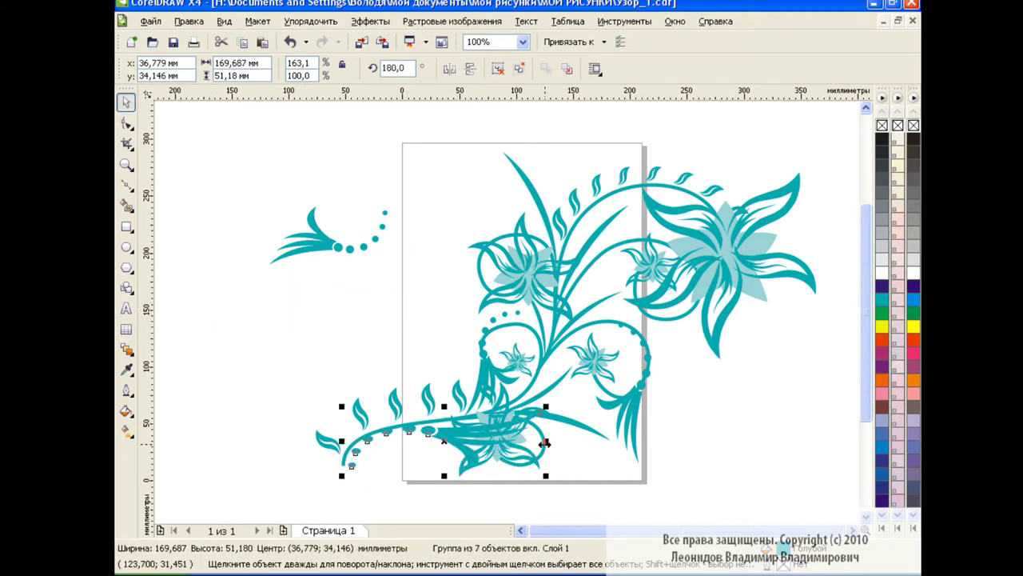
pyautogui.moveTo(545, 442); pyautogui.dragTo(483, 442)
pyautogui.click(486, 442)
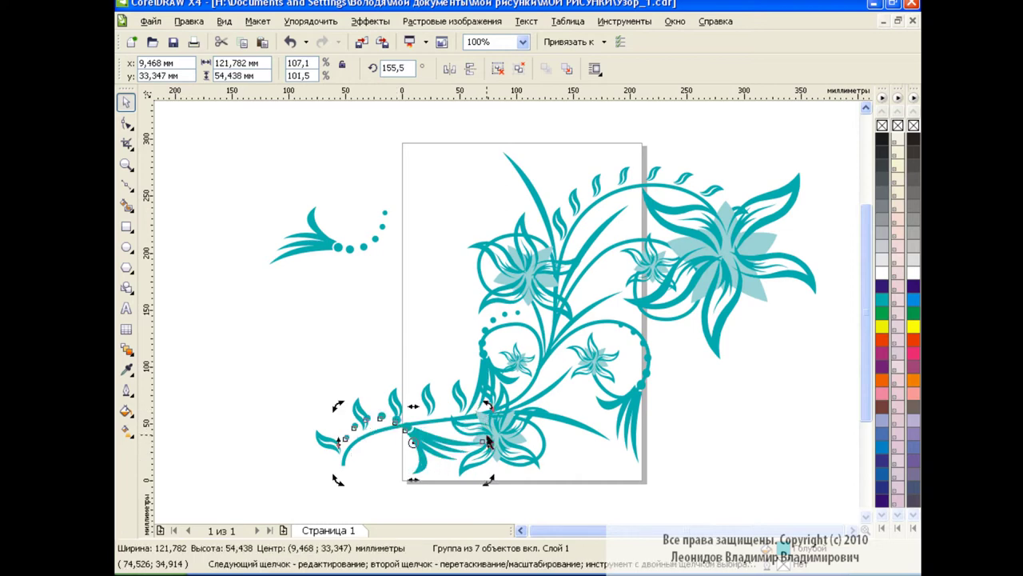
pyautogui.moveTo(489, 479); pyautogui.dragTo(411, 469)
pyautogui.click(739, 433)
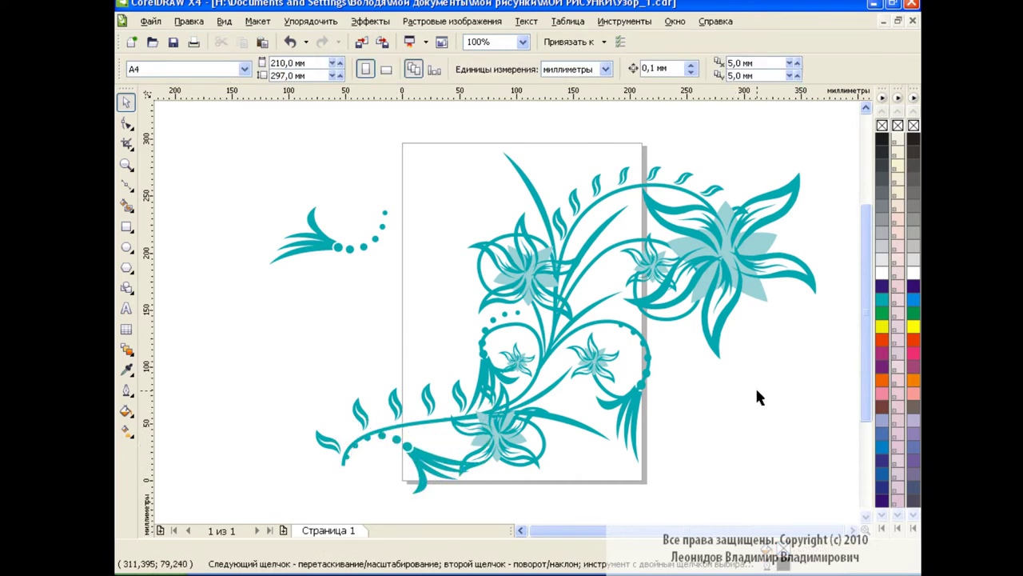
# - Flip the upper-left ornament, reshape it, tilt it about 24° beside the upper flower
pyautogui.click(327, 239)
pyautogui.click(470, 69)
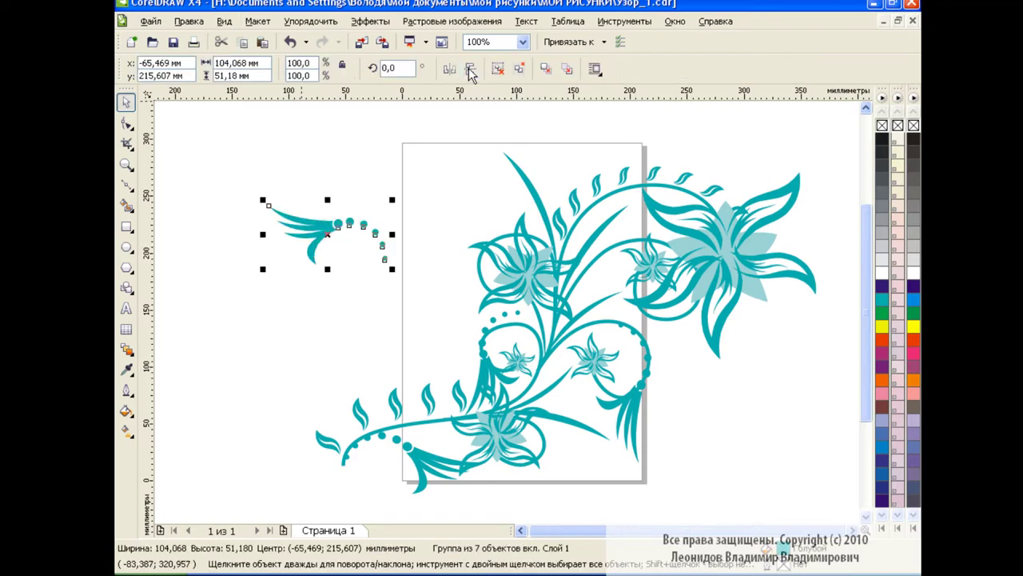
pyautogui.moveTo(327, 269); pyautogui.dragTo(329, 337)
pyautogui.click(416, 235)
pyautogui.moveTo(392, 267)
pyautogui.mouseDown()
pyautogui.moveTo(369, 268)
pyautogui.moveTo(509, 204)
pyautogui.mouseUp()
pyautogui.click(323, 272)
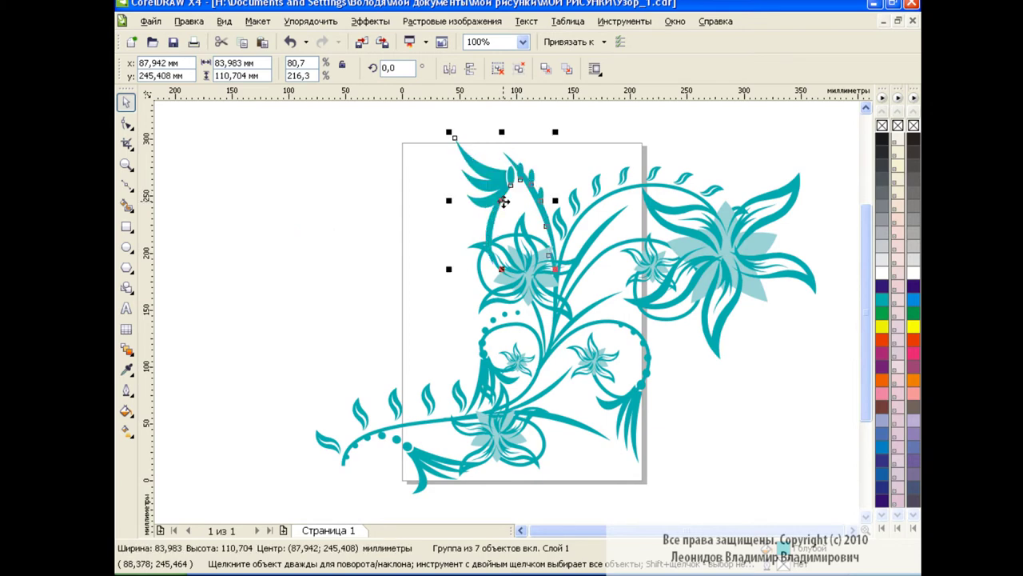
pyautogui.click(461, 143)
pyautogui.moveTo(462, 144); pyautogui.dragTo(443, 165)
pyautogui.click(394, 175)
pyautogui.click(496, 211)
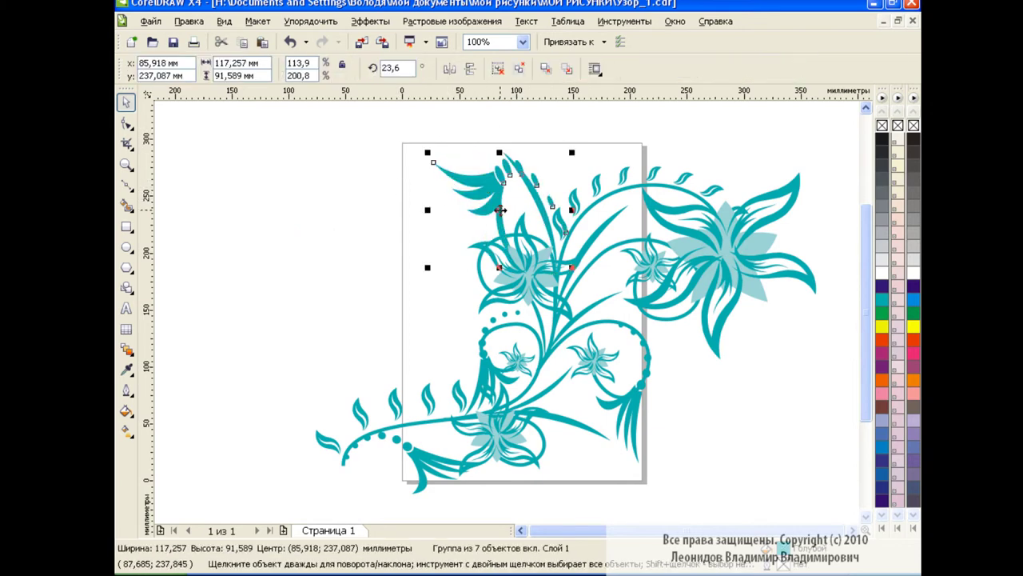
pyautogui.moveTo(495, 211); pyautogui.dragTo(479, 222)
pyautogui.click(355, 250)
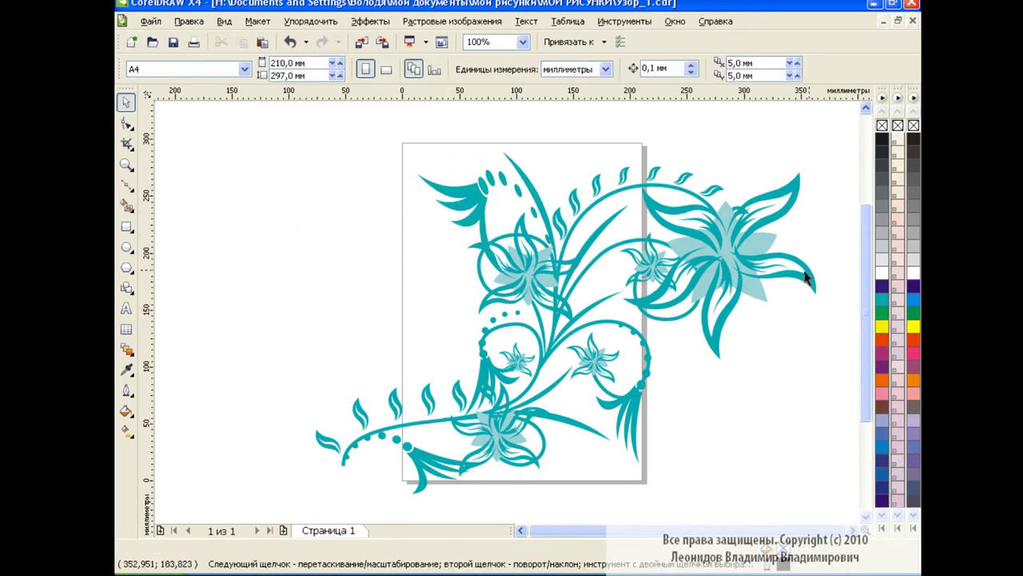
pyautogui.scroll(-1, 863, 260)
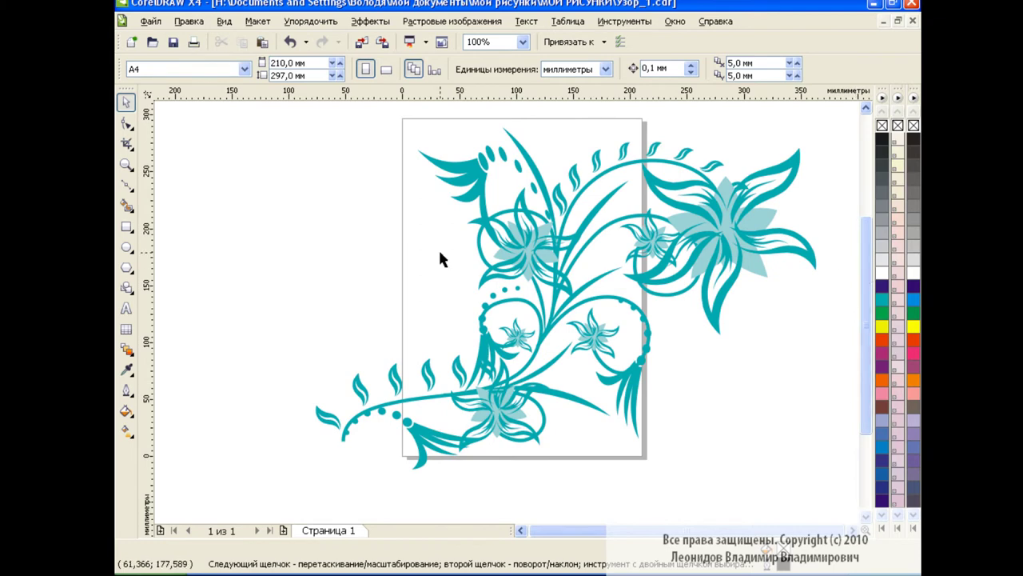
# - Group all floral pieces into one ornament, scale it to 67.1%, and shift it right
pyautogui.moveTo(228, 114); pyautogui.dragTo(832, 483)
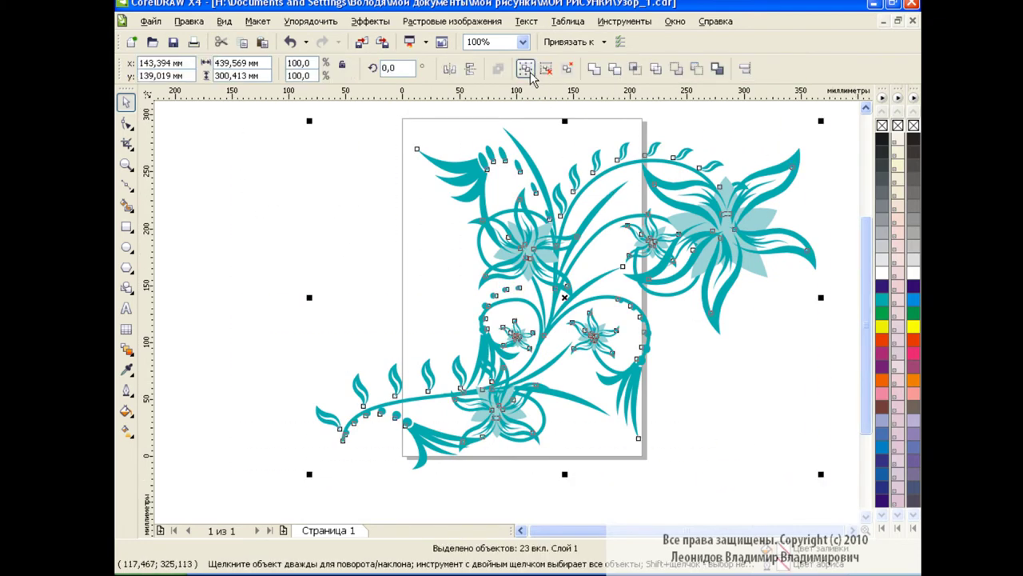
pyautogui.click(772, 350)
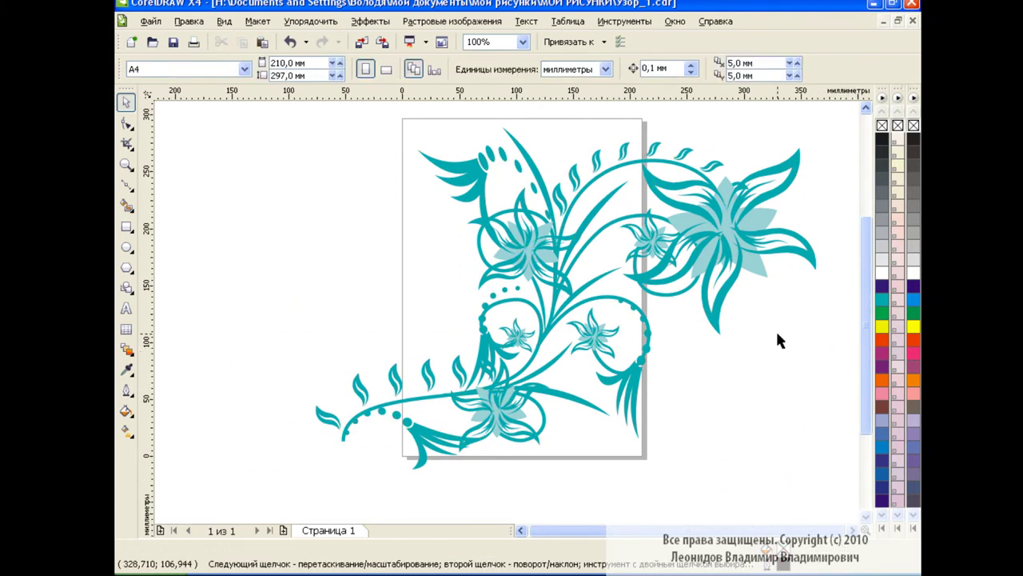
pyautogui.scroll(1, 779, 340)
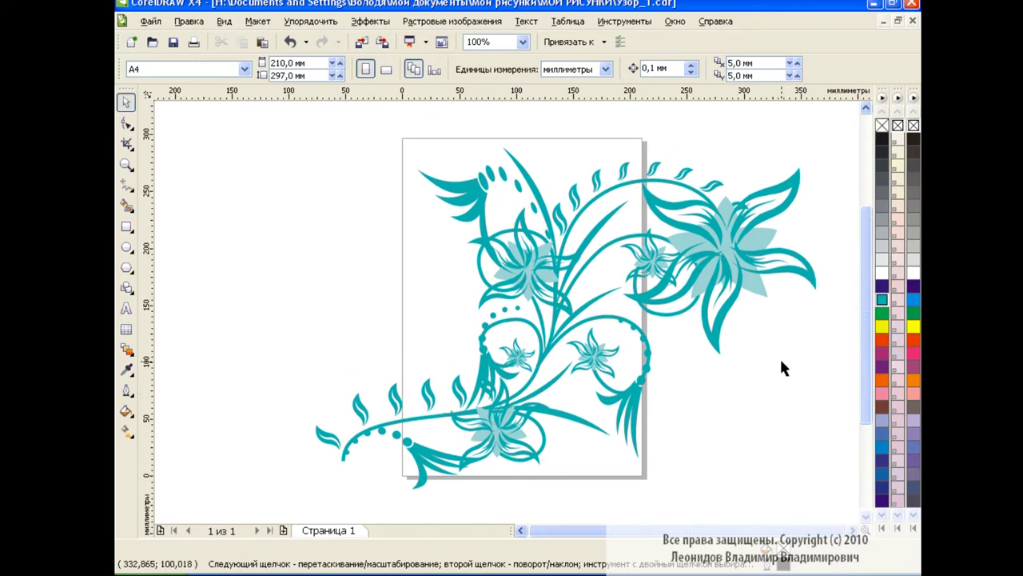
pyautogui.click(759, 284)
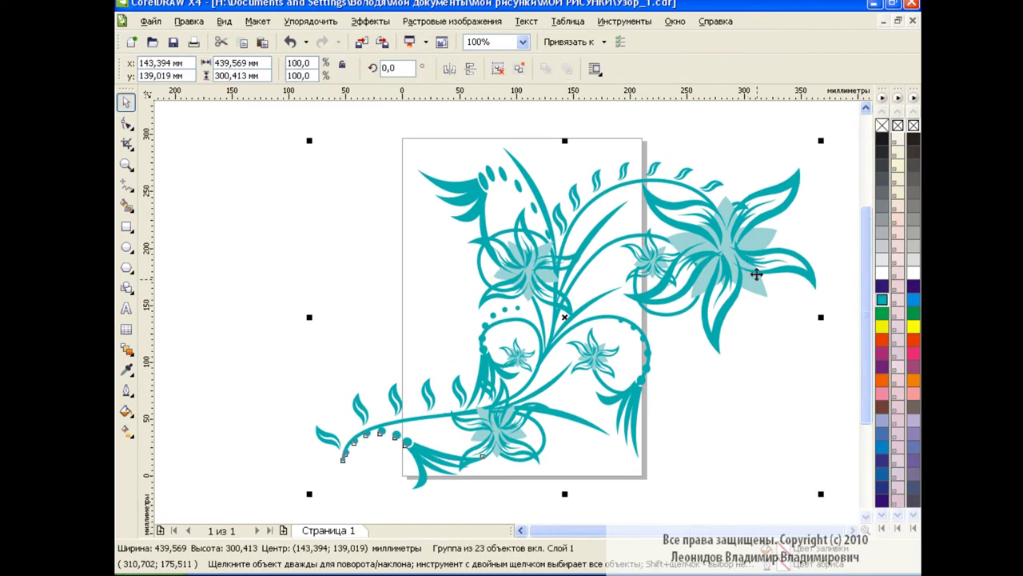
pyautogui.moveTo(831, 481); pyautogui.dragTo(662, 366)
pyautogui.moveTo(484, 264); pyautogui.dragTo(666, 250)
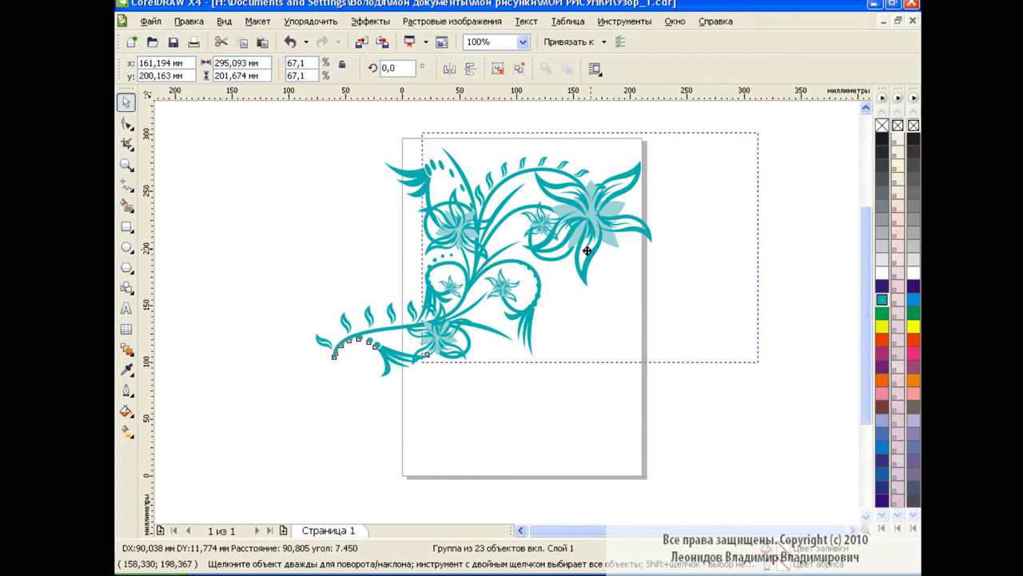
# - Place a horizontally mirrored copy of the ornament on the page's left side
pyautogui.click(243, 42)
pyautogui.click(262, 42)
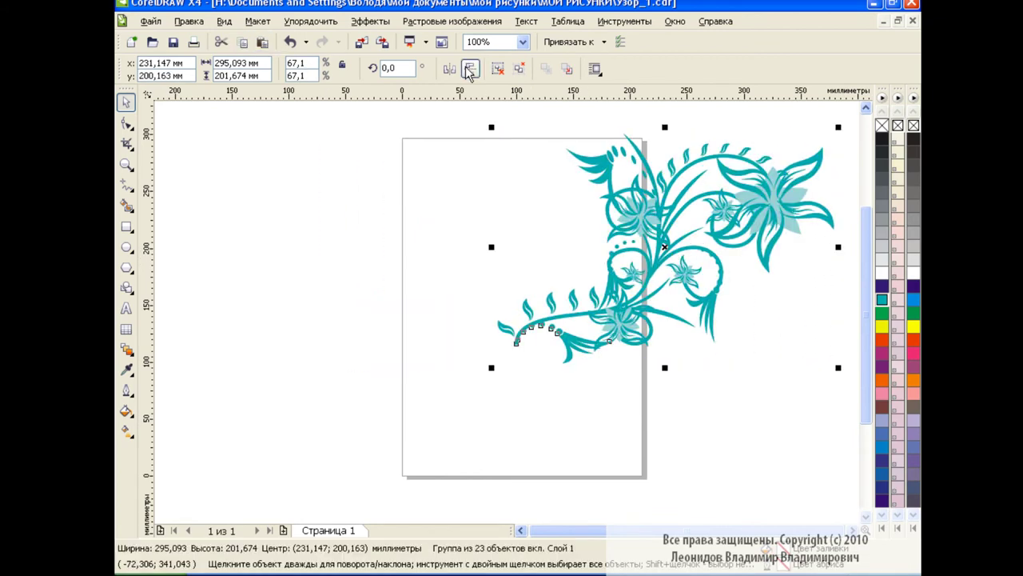
pyautogui.click(470, 68)
pyautogui.moveTo(670, 248)
pyautogui.mouseDown()
pyautogui.moveTo(346, 238)
pyautogui.moveTo(330, 247)
pyautogui.mouseUp()
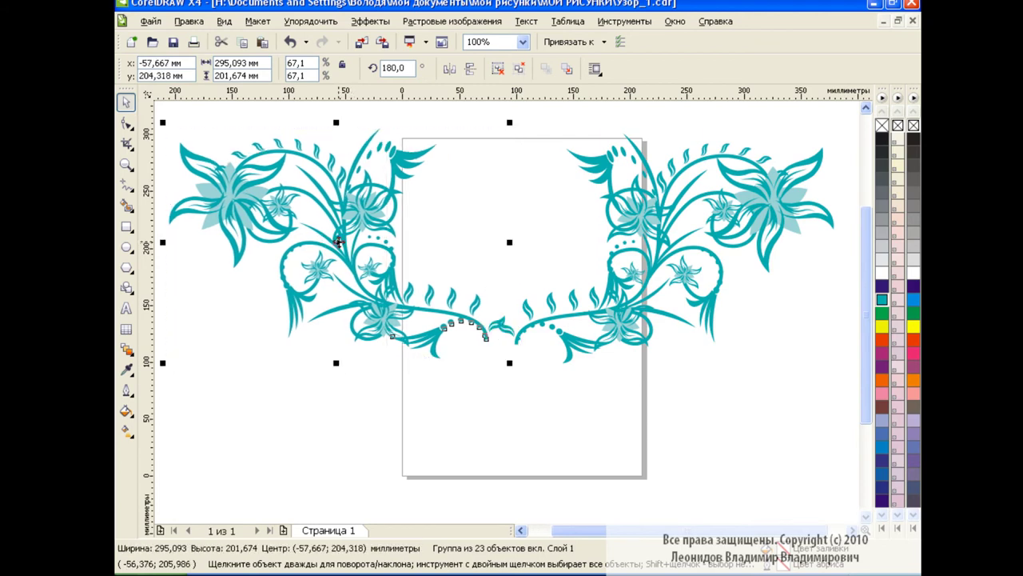
# - At 75% zoom, add a vertically flipped copy of the mirrored pair below it
pyautogui.click(523, 41)
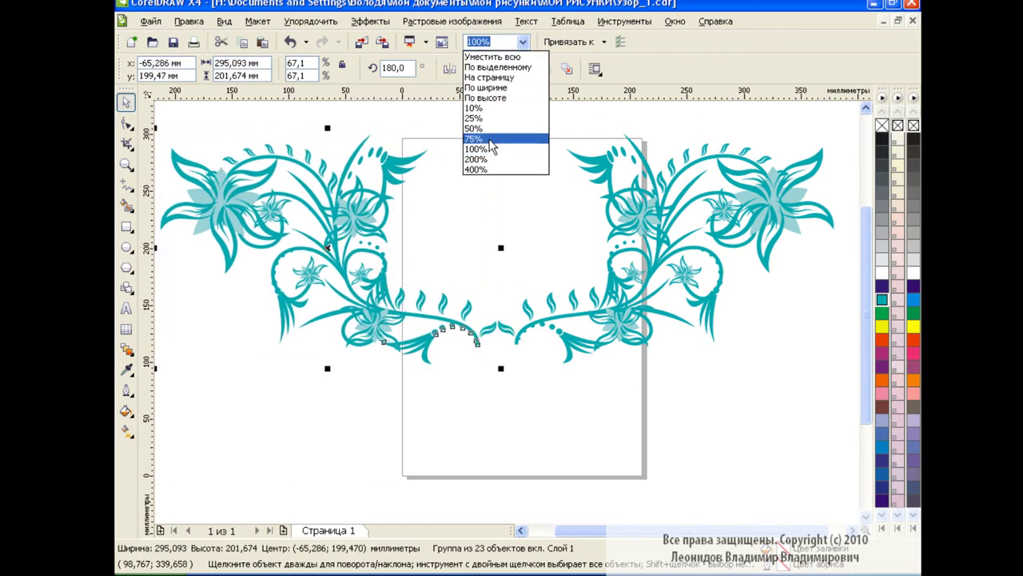
pyautogui.click(479, 135)
pyautogui.click(665, 376)
pyautogui.moveTo(232, 164); pyautogui.dragTo(672, 350)
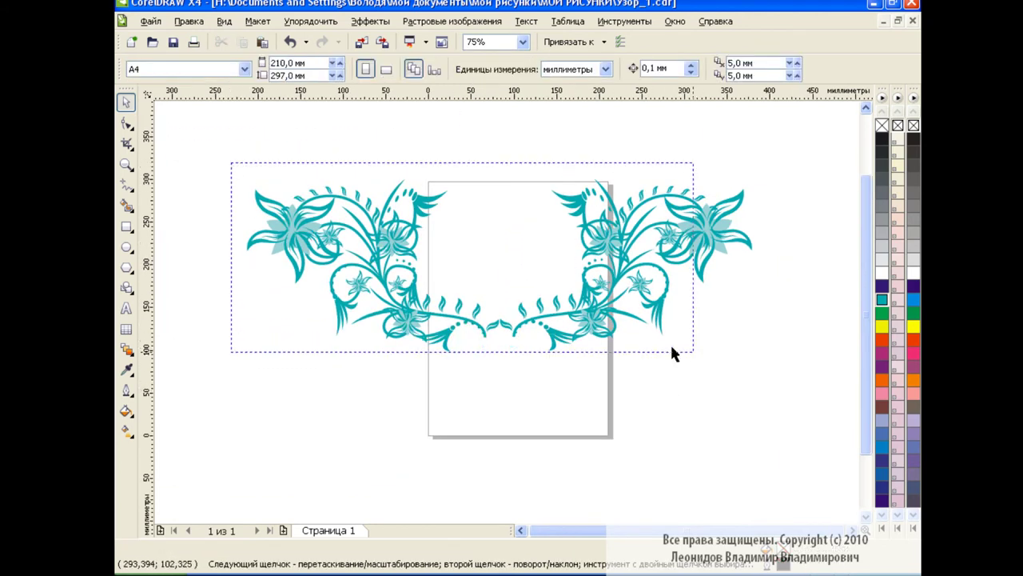
pyautogui.click(260, 41)
pyautogui.click(470, 68)
pyautogui.moveTo(498, 263)
pyautogui.mouseDown()
pyautogui.moveTo(506, 428)
pyautogui.moveTo(498, 414)
pyautogui.mouseUp()
# - At 50% zoom, group all four ornaments into one tile and place a copy to its right
pyautogui.click(522, 42)
pyautogui.click(480, 124)
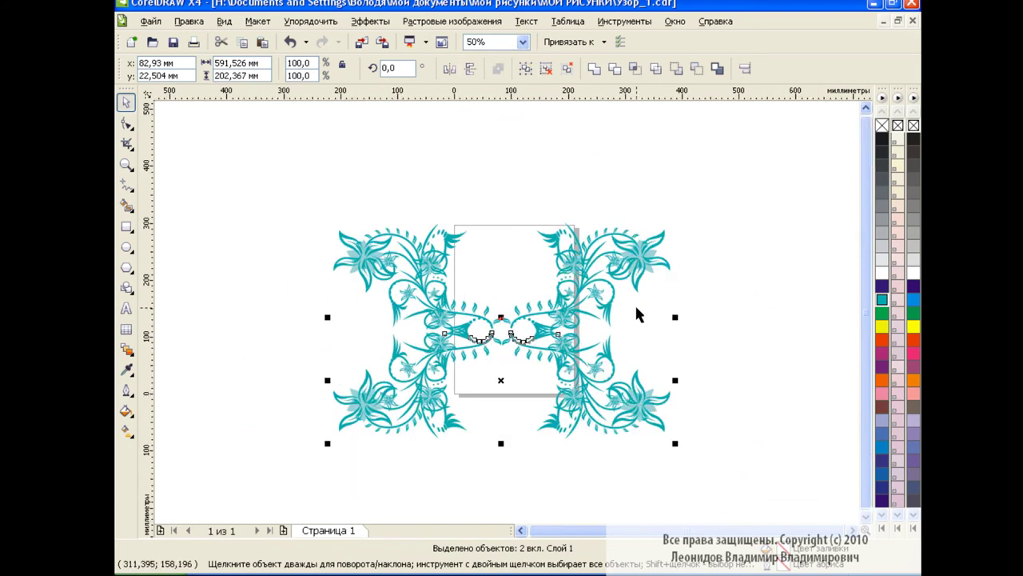
pyautogui.click(638, 313)
pyautogui.moveTo(295, 187); pyautogui.dragTo(745, 454)
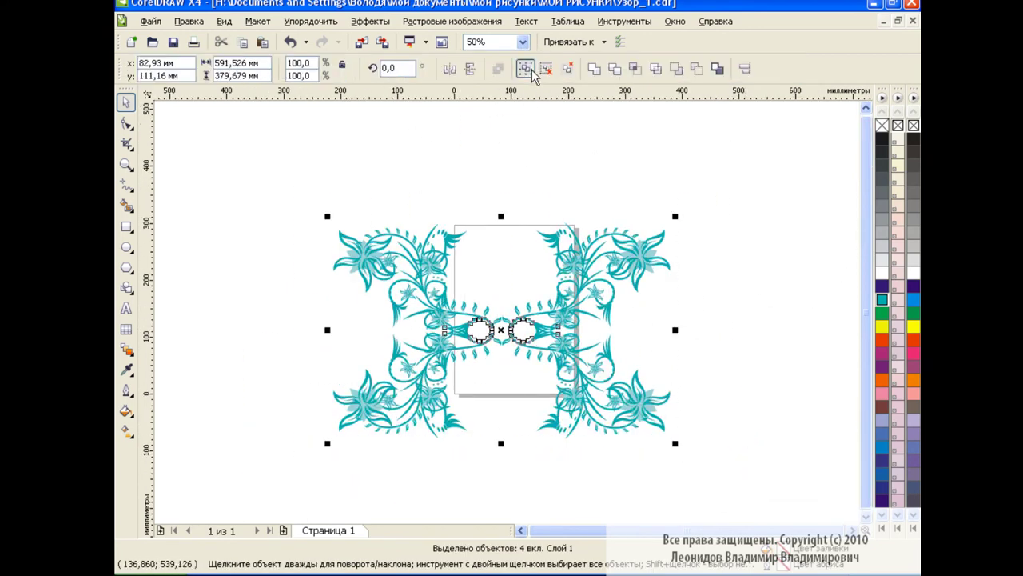
pyautogui.click(527, 69)
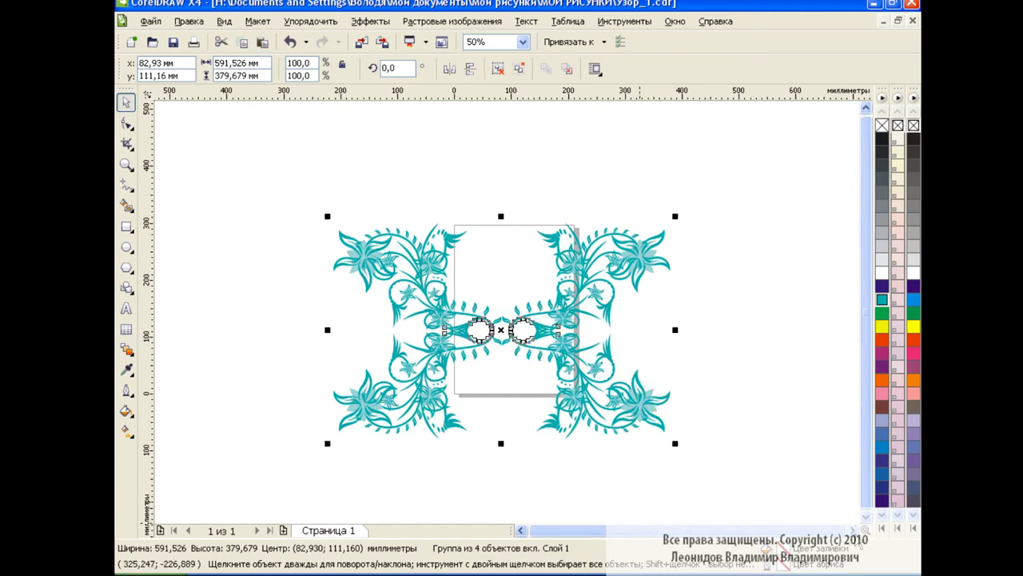
pyautogui.hscroll(2, 501, 329)
pyautogui.moveTo(429, 331); pyautogui.dragTo(765, 329)
pyautogui.click(799, 530)
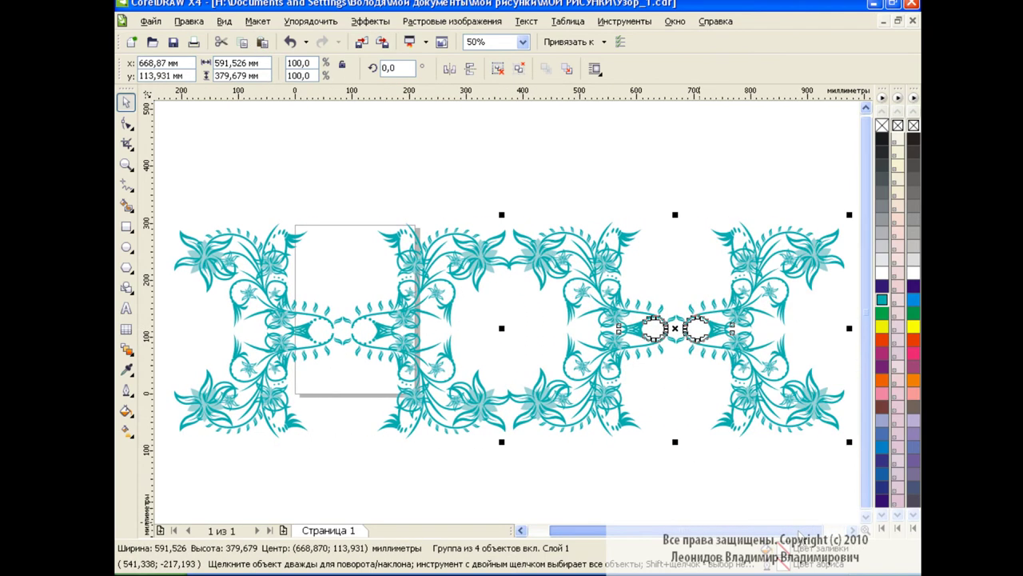
pyautogui.click(592, 189)
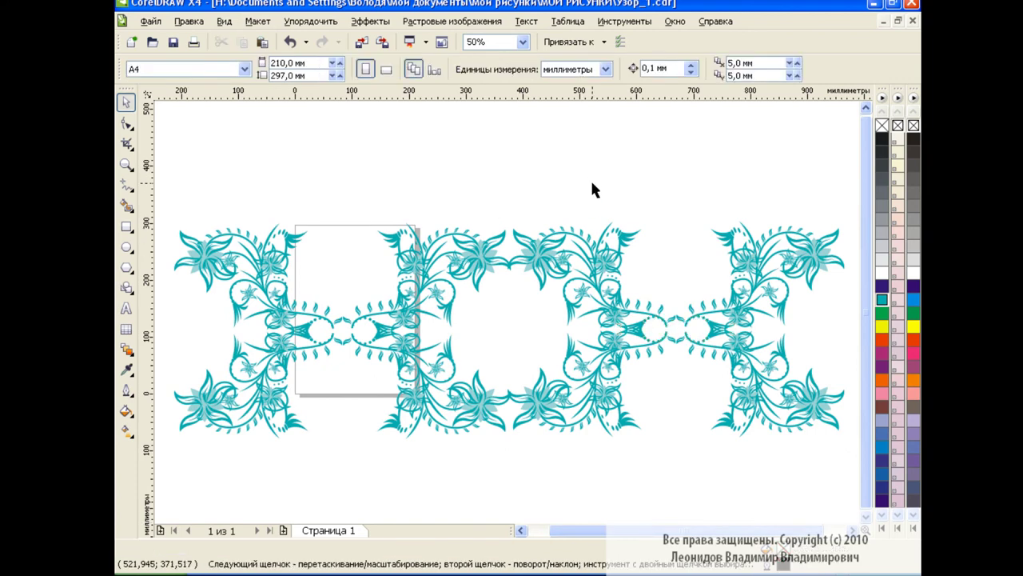
# - Ungroup the right tile, then paste one ornament copy, flipped vertically and rotated 90°
pyautogui.press('Tab')
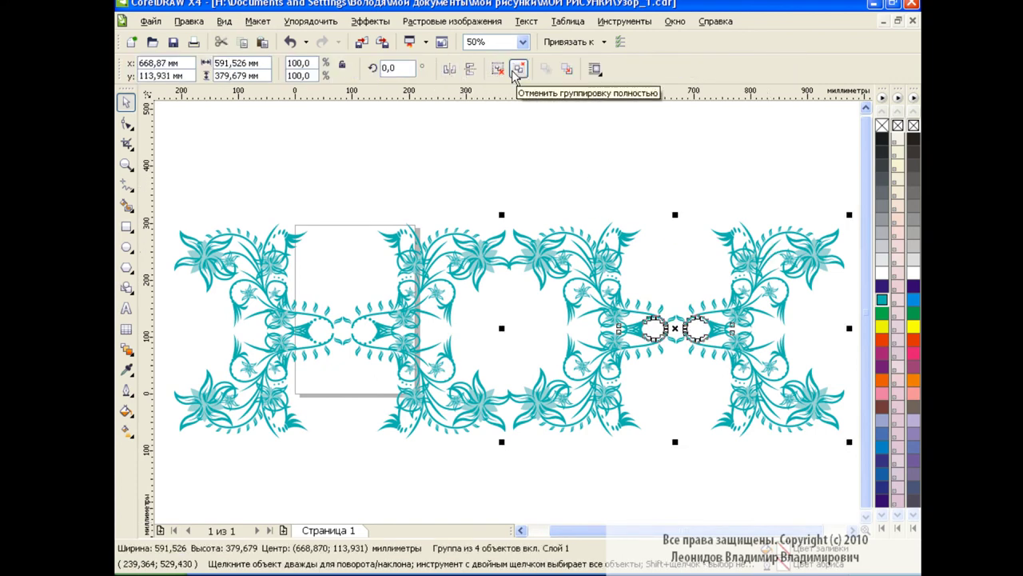
pyautogui.click(450, 70)
pyautogui.click(756, 279)
pyautogui.click(760, 282)
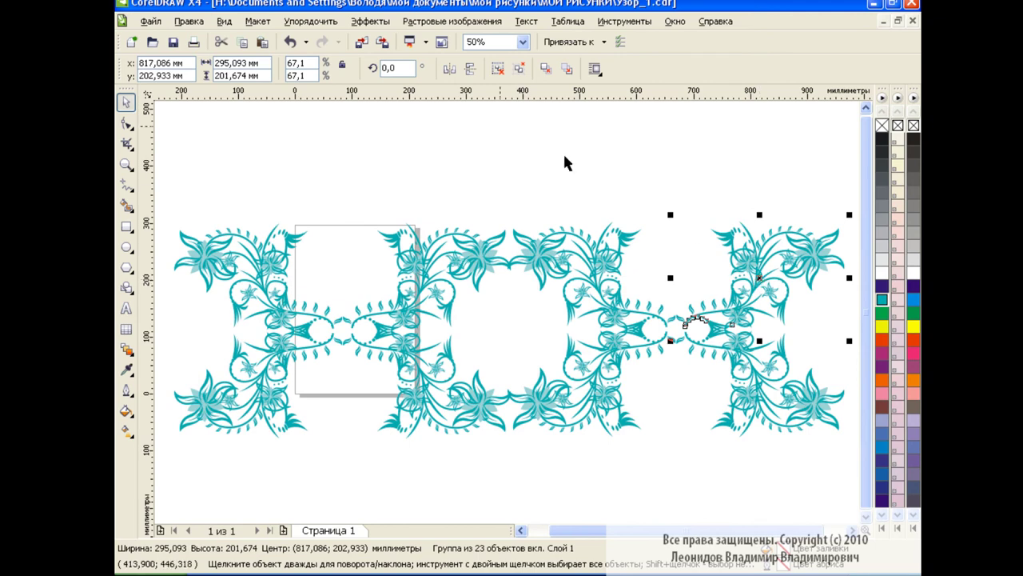
pyautogui.click(261, 42)
pyautogui.moveTo(678, 271); pyautogui.dragTo(505, 176)
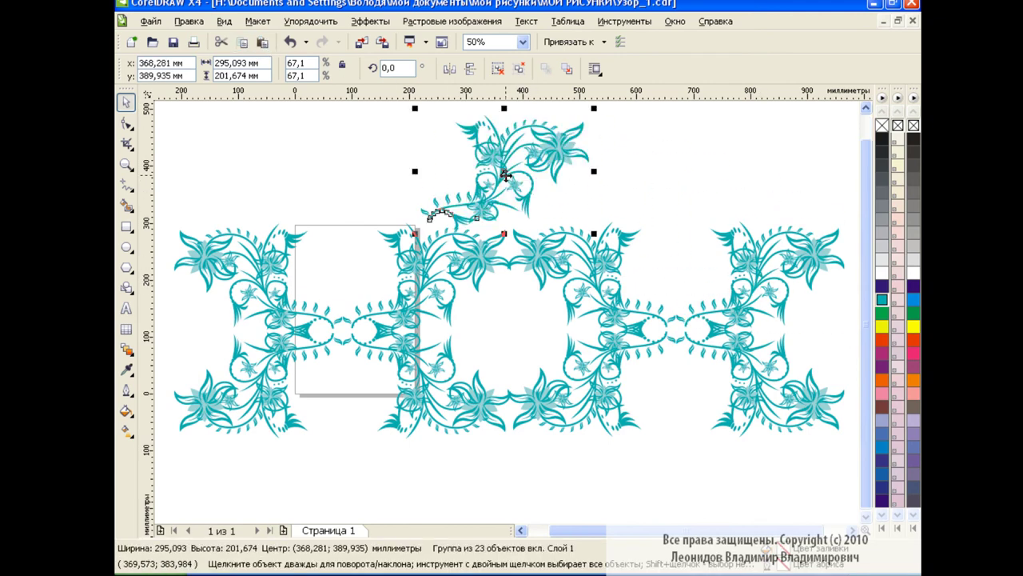
pyautogui.click(464, 69)
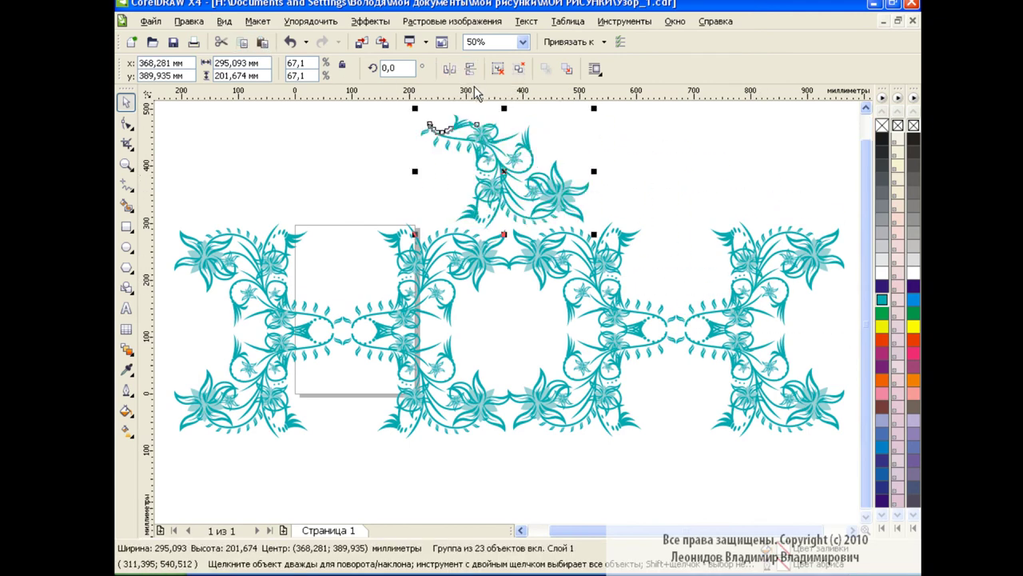
pyautogui.write('9')
pyautogui.press('Return')
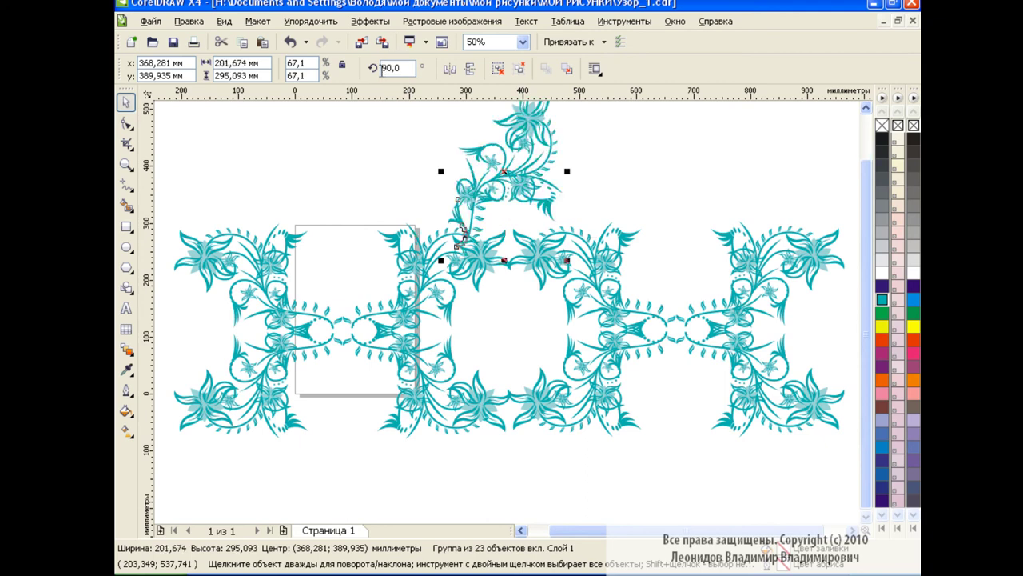
# - Enlarge the rotated ornament to 124.2% and position it across the gap between tiles
pyautogui.moveTo(503, 174); pyautogui.dragTo(460, 249)
pyautogui.moveTo(528, 158); pyautogui.dragTo(551, 116)
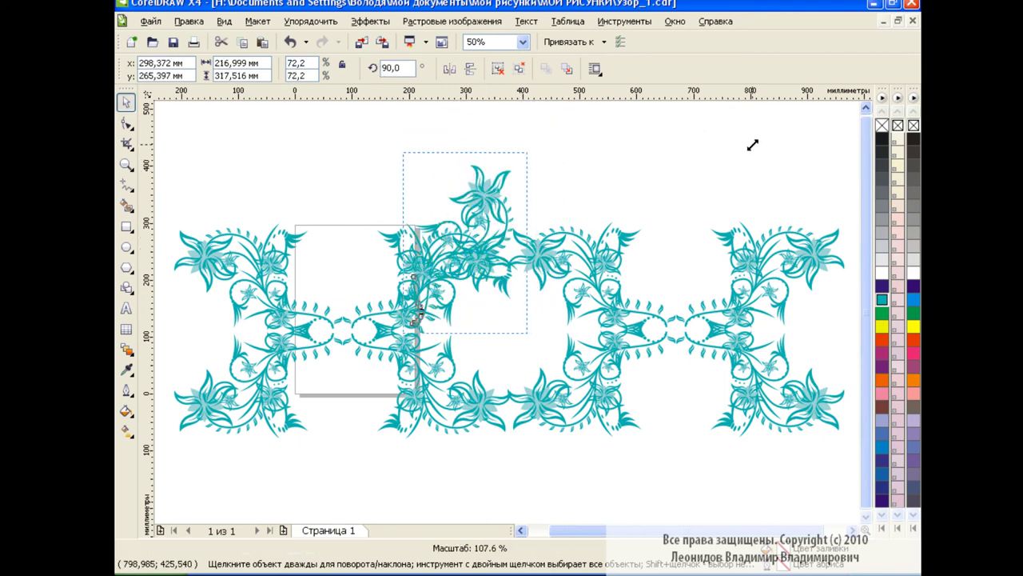
pyautogui.moveTo(533, 227); pyautogui.dragTo(584, 275)
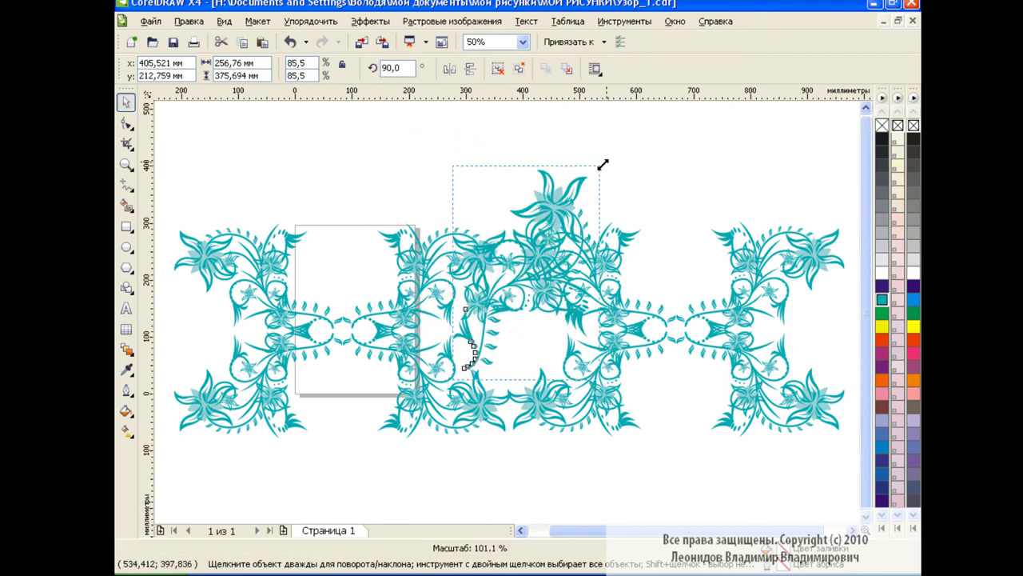
pyautogui.moveTo(600, 165); pyautogui.dragTo(653, 106)
pyautogui.moveTo(868, 256); pyautogui.dragTo(868, 245)
pyautogui.moveTo(652, 137); pyautogui.dragTo(672, 110)
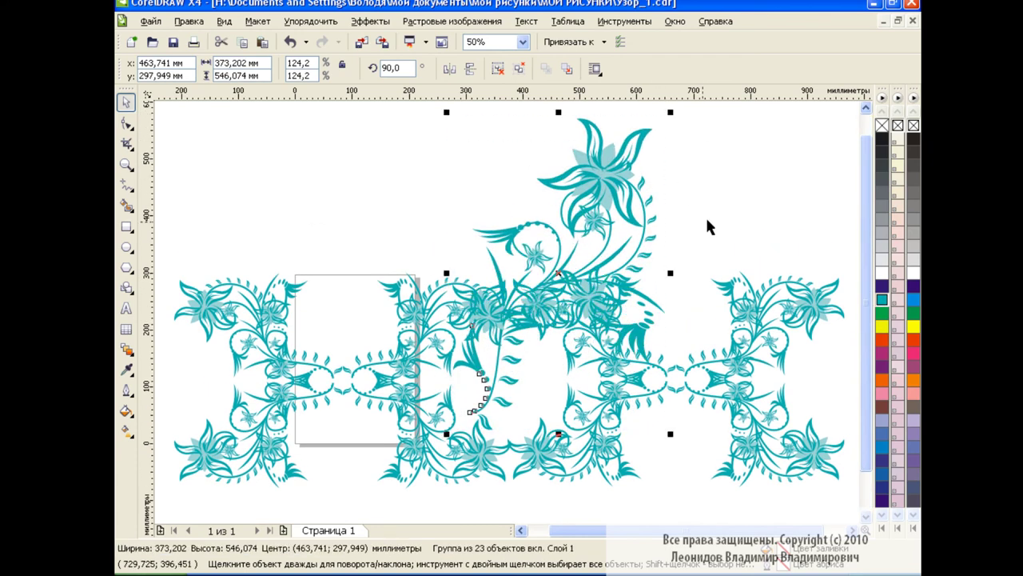
pyautogui.click(769, 212)
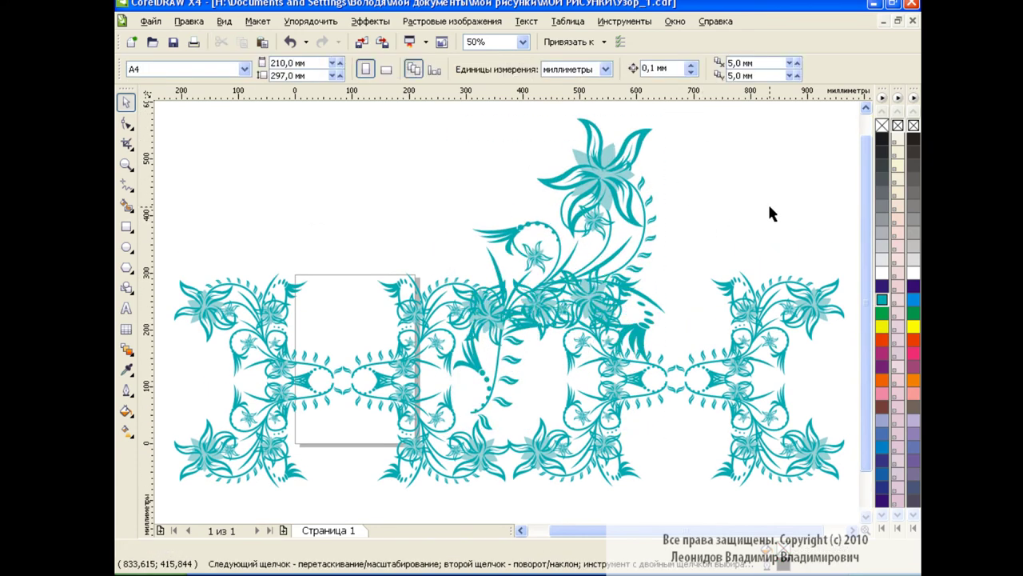